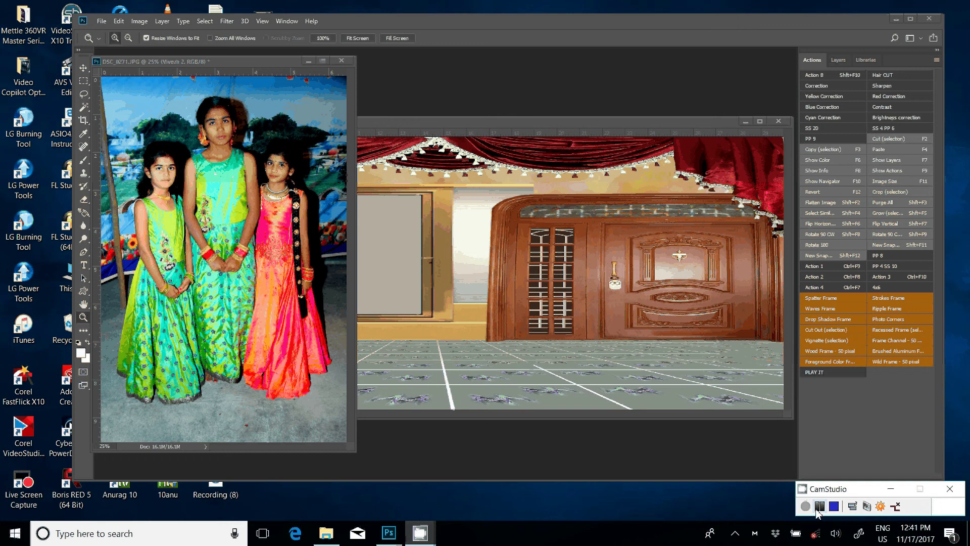
Drag the girls' photo from DSC_0271 into the centre of 01.psd and shift the parrot branch left
click(212, 264)
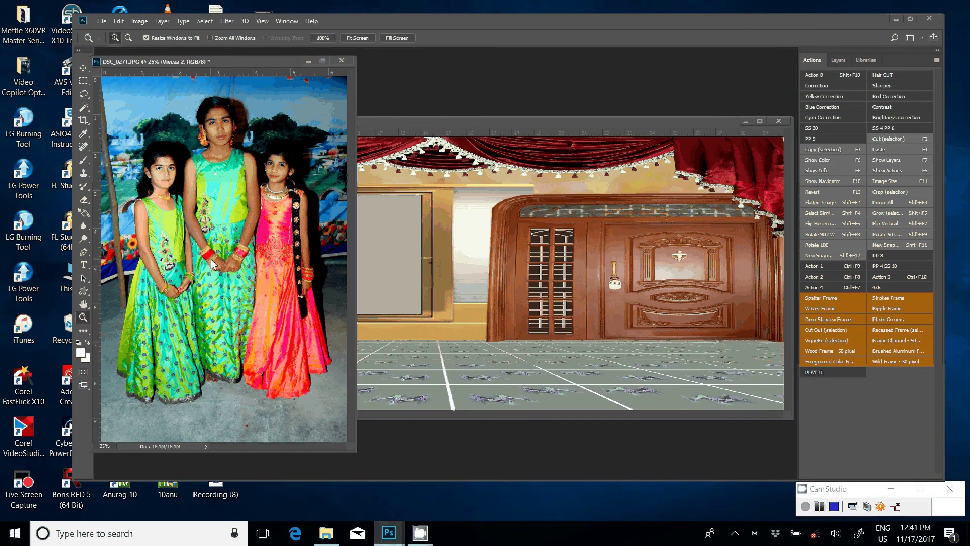
key(v)
mouse_move(223, 223)
mouse_down()
mouse_move(443, 277)
mouse_move(178, 222)
mouse_move(383, 236)
mouse_move(397, 226)
mouse_move(367, 228)
mouse_up()
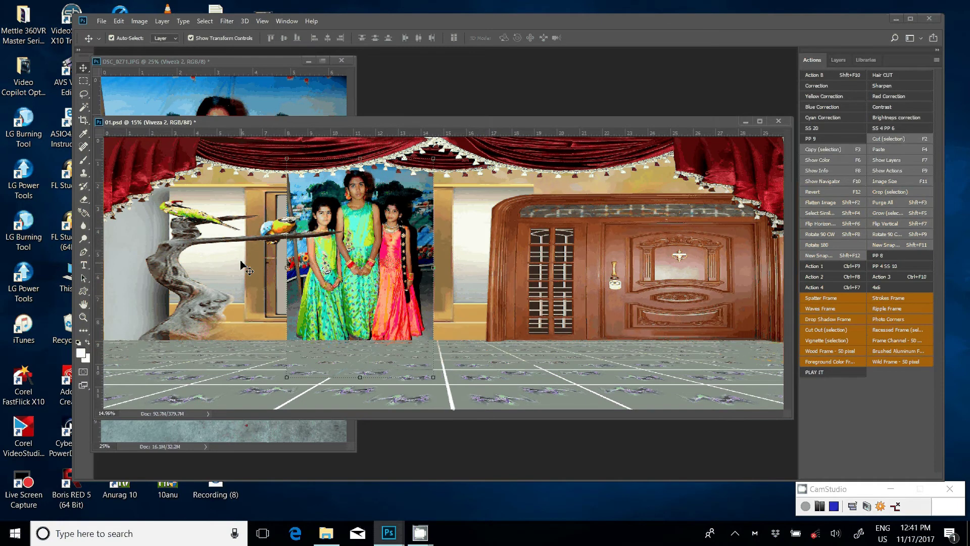
click(187, 244)
drag(187, 245, 140, 244)
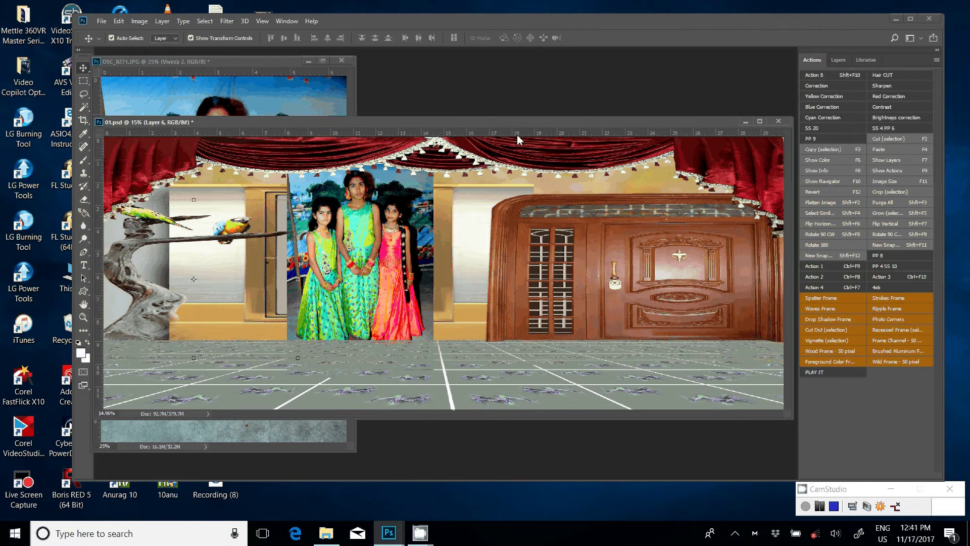
Close DSC_0271 without saving and switch to the event photo folder
drag(389, 122, 451, 121)
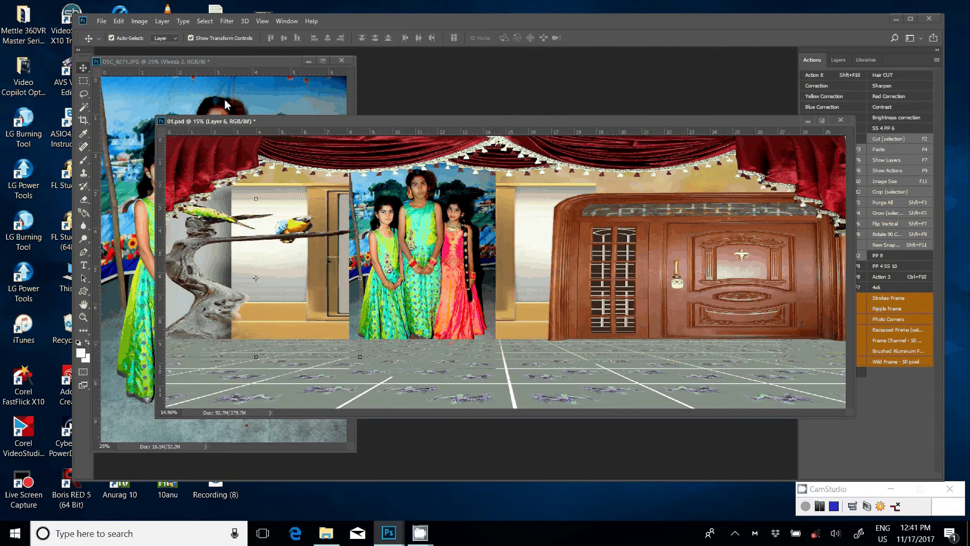
click(225, 99)
key(ctrl+w)
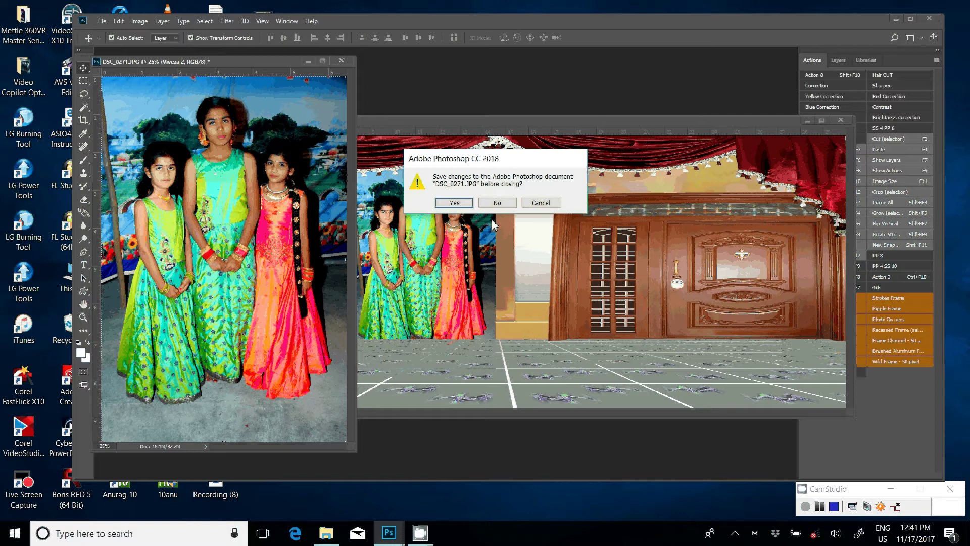
key(n)
key(alt+Tab)
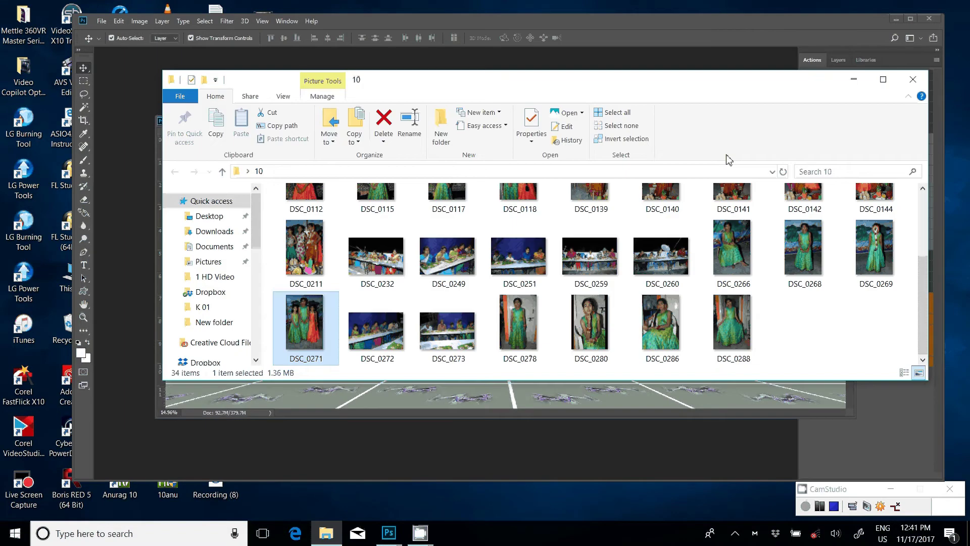
Select DSC_0232, 0249, 0251, 0259, 0260 and 0272 in folder 10 to open in Photoshop
scroll(694, 284, up, 1)
scroll(522, 317, down, 1)
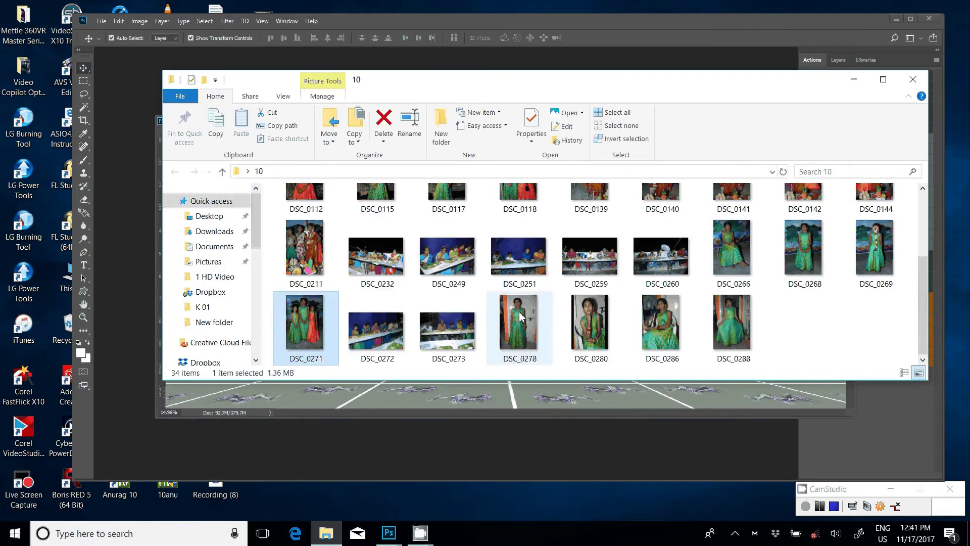
scroll(522, 317, up, 3)
scroll(522, 317, down, 3)
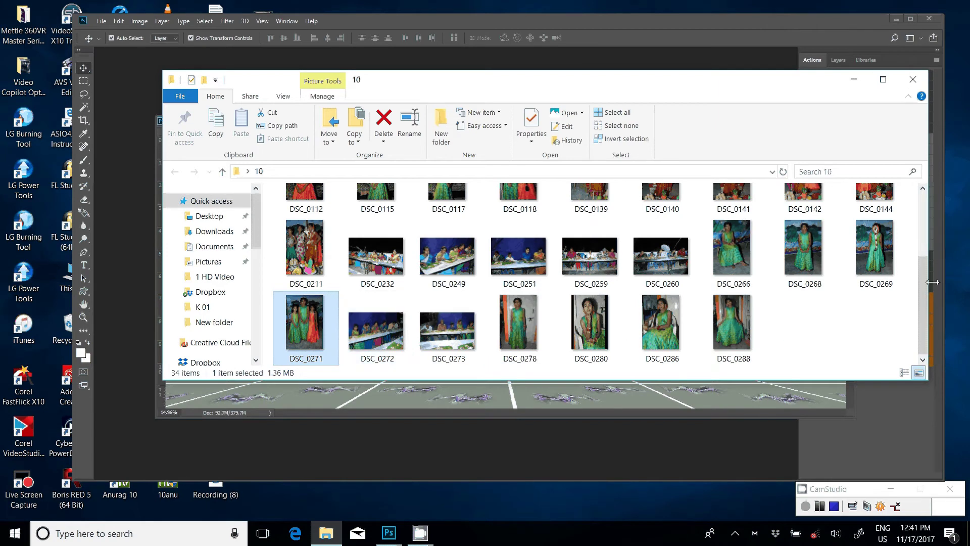
scroll(926, 275, up, 1)
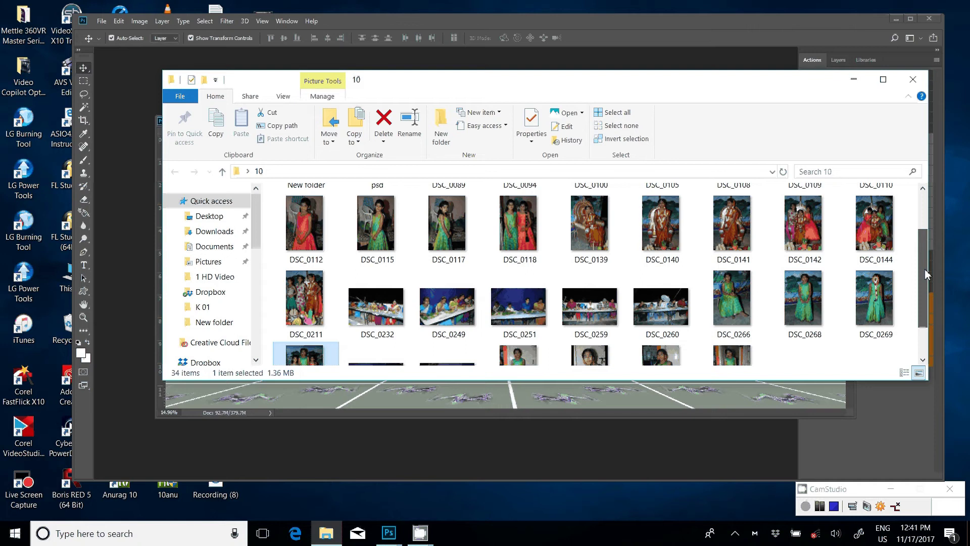
scroll(927, 275, down, 1)
click(376, 255)
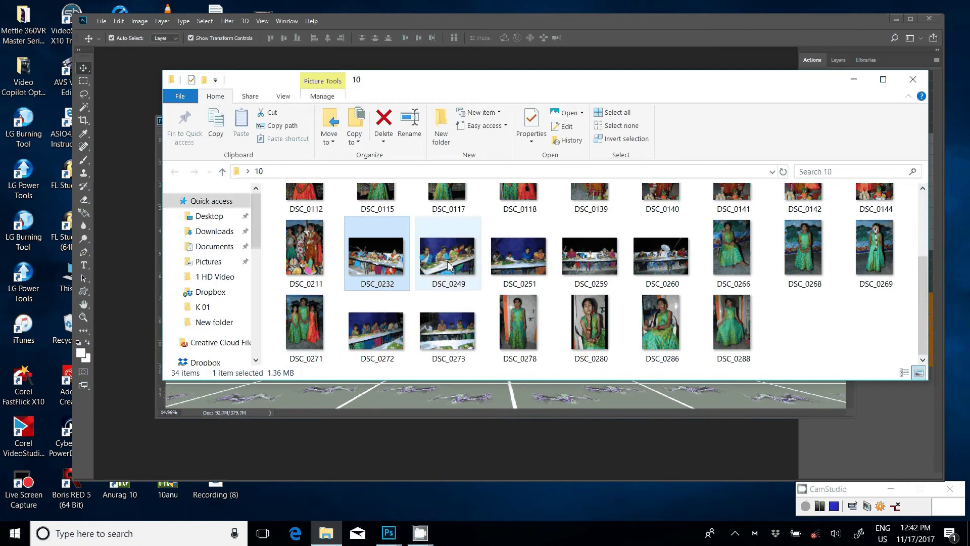
ctrl+click(448, 255)
ctrl+click(542, 256)
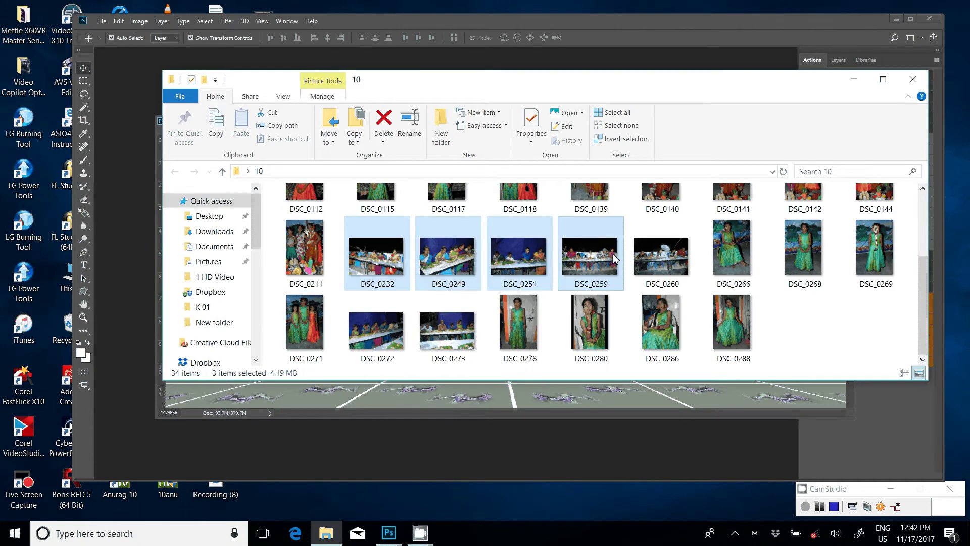
ctrl+click(615, 259)
ctrl+click(661, 255)
ctrl+click(389, 326)
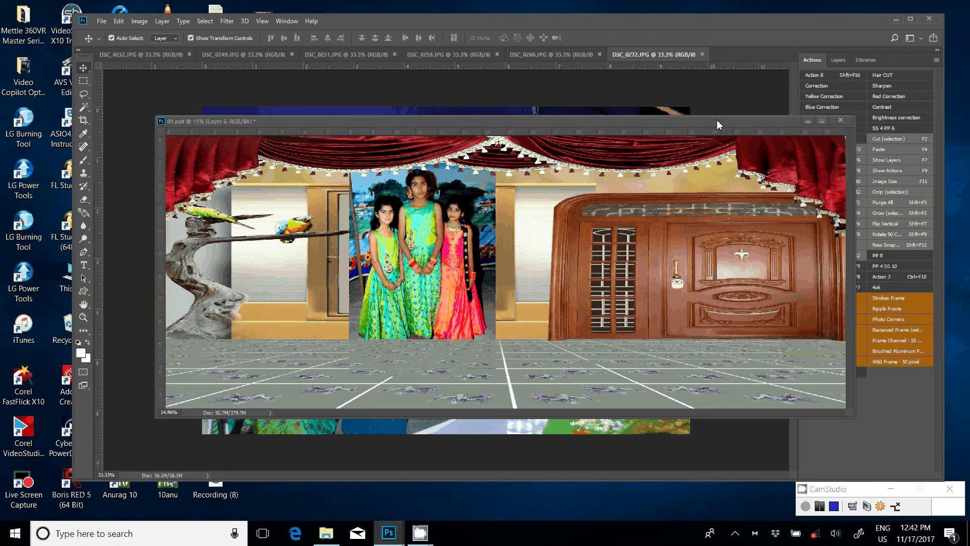
Dock 01.psd as a tab, brighten DSC_0272 with the Correction action and resize it to 8 inches wide
drag(717, 120, 702, 60)
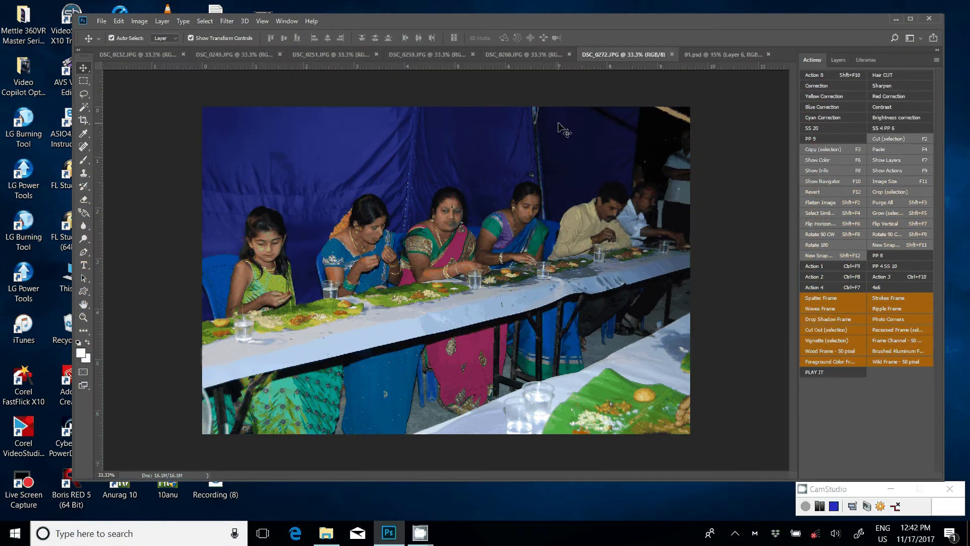
click(824, 84)
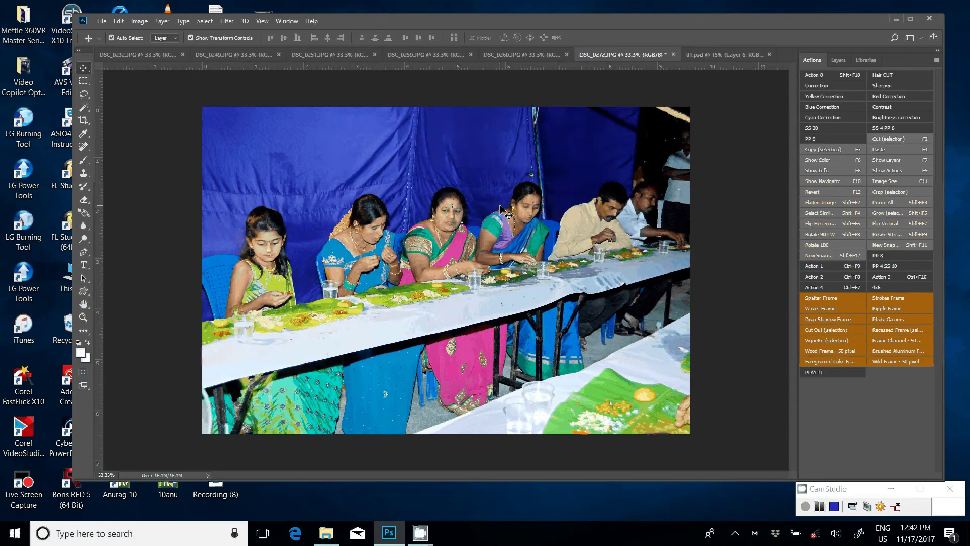
key(ctrl+alt+i)
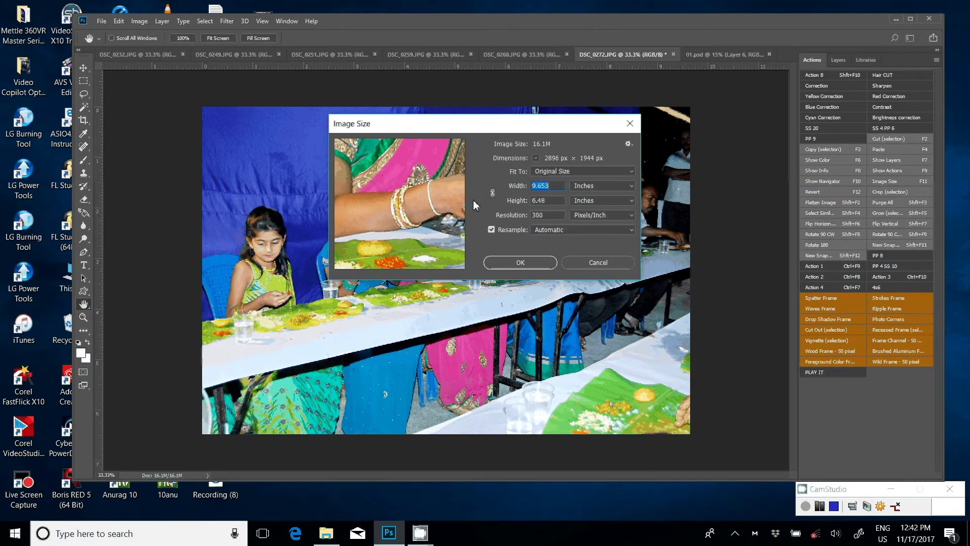
text(8)
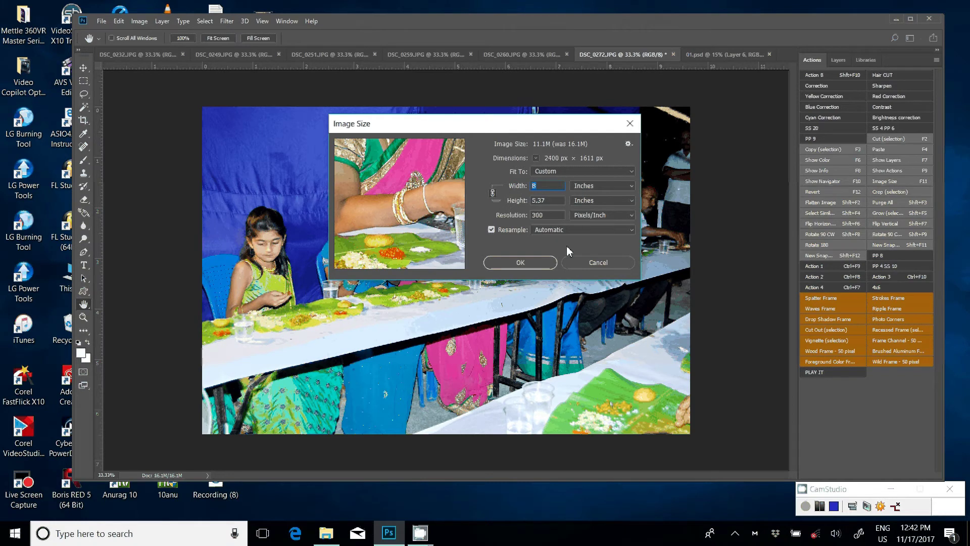
text(6)
click(520, 262)
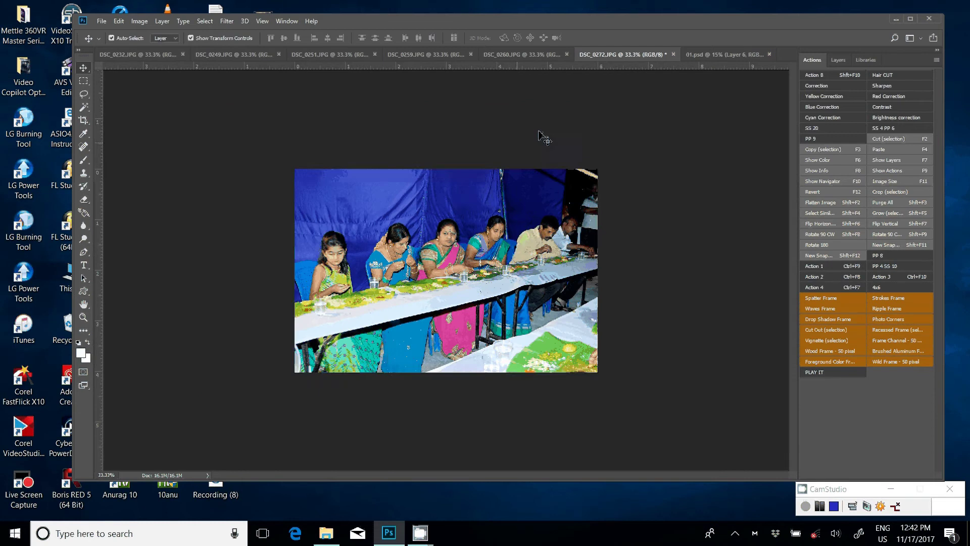
Cut the whole DSC_0272 image to the clipboard and close it unsaved
key(ctrl+a)
key(ctrl+x)
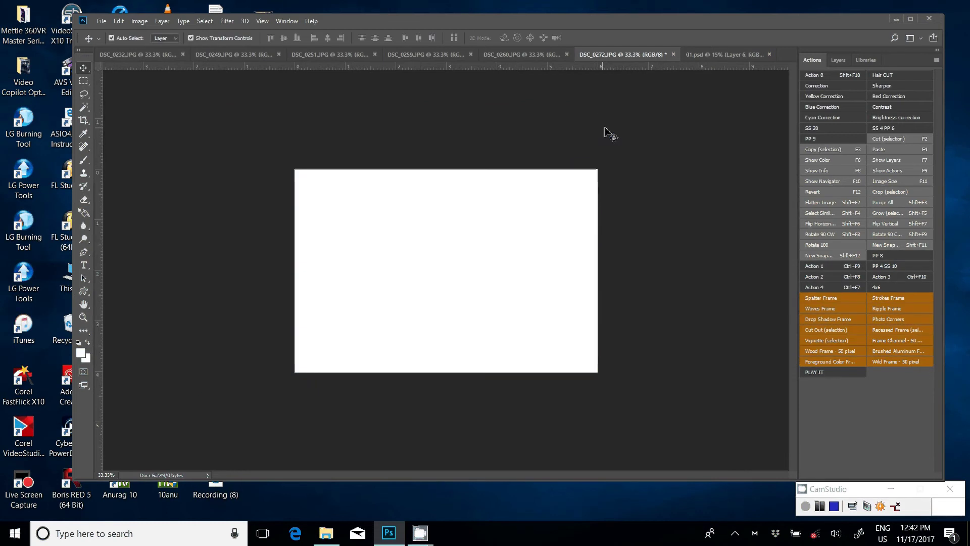
click(673, 55)
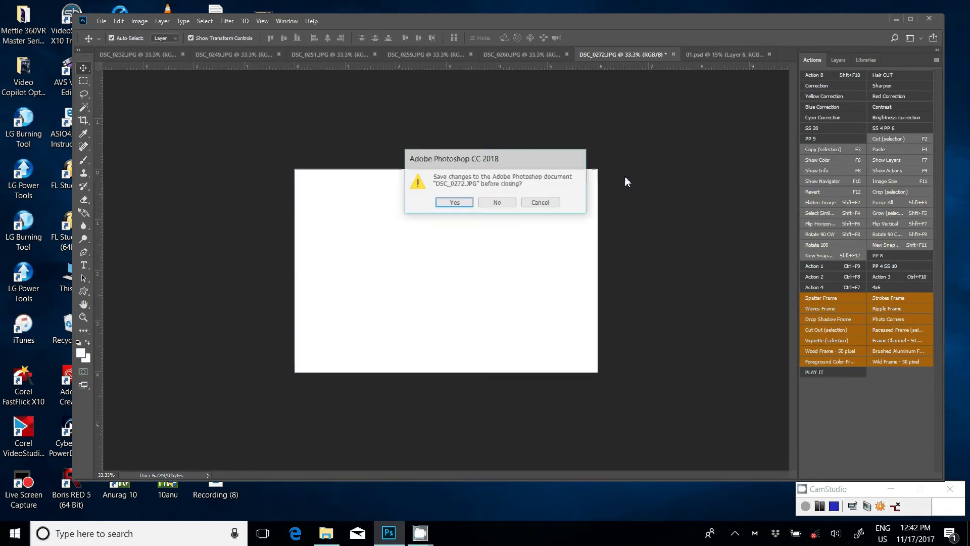
click(498, 202)
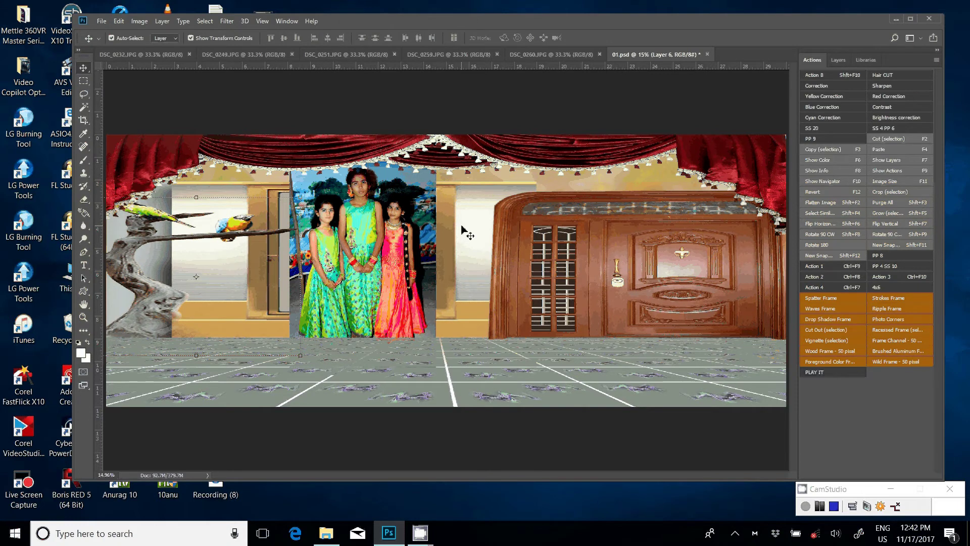
Paste the dinner photo into 01.psd at the top right, raised above the curtain
key(ctrl+v)
mouse_move(462, 227)
mouse_down()
mouse_move(671, 193)
mouse_move(726, 168)
mouse_up()
key(ctrl+bracketright)
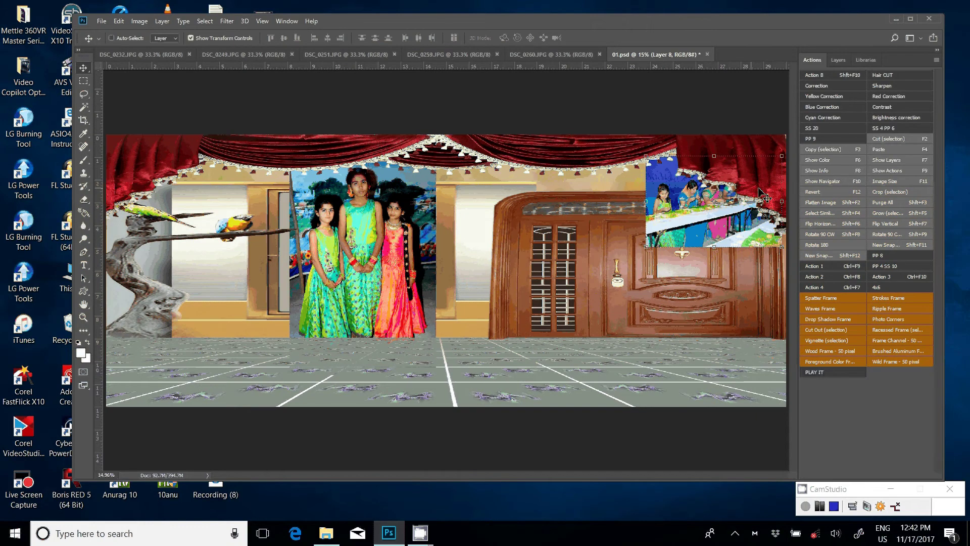
key(ctrl+bracketright)
drag(764, 197, 753, 182)
click(528, 57)
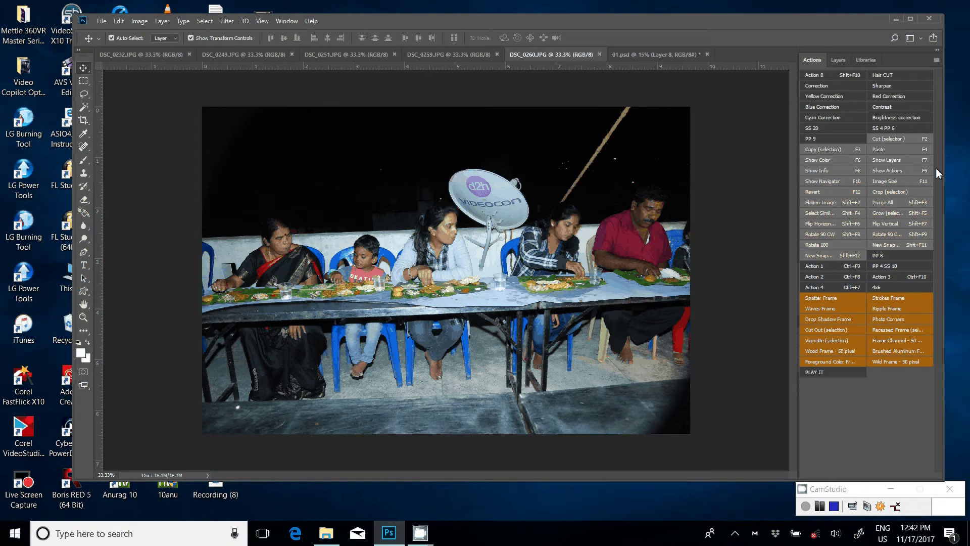
Brighten DSC_0260 with the Correction action and resize it to 6 inches wide
click(824, 86)
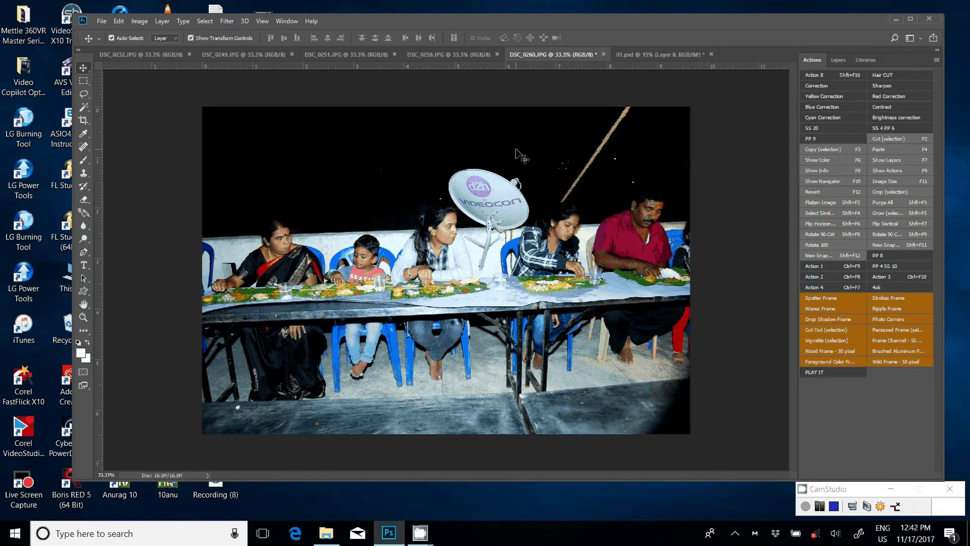
key(F11)
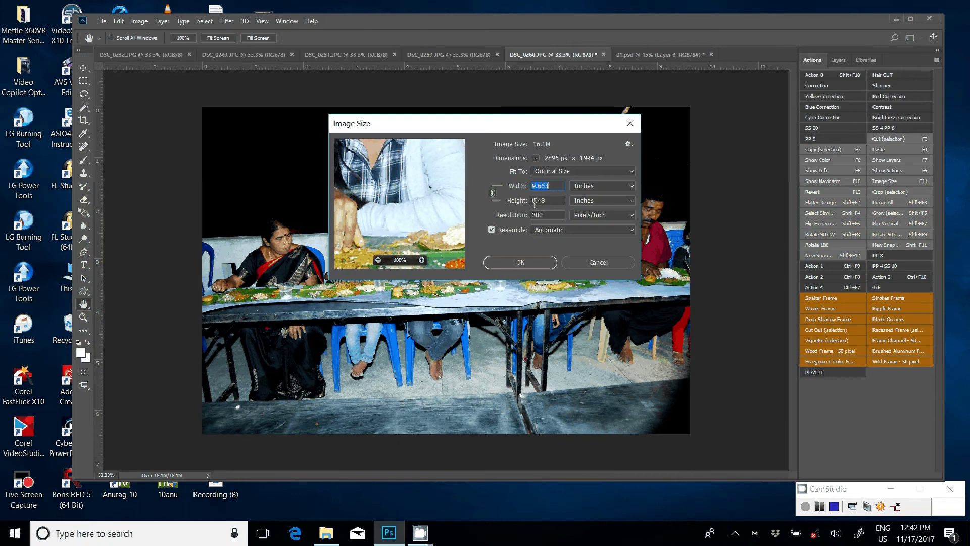
text(6)
click(546, 264)
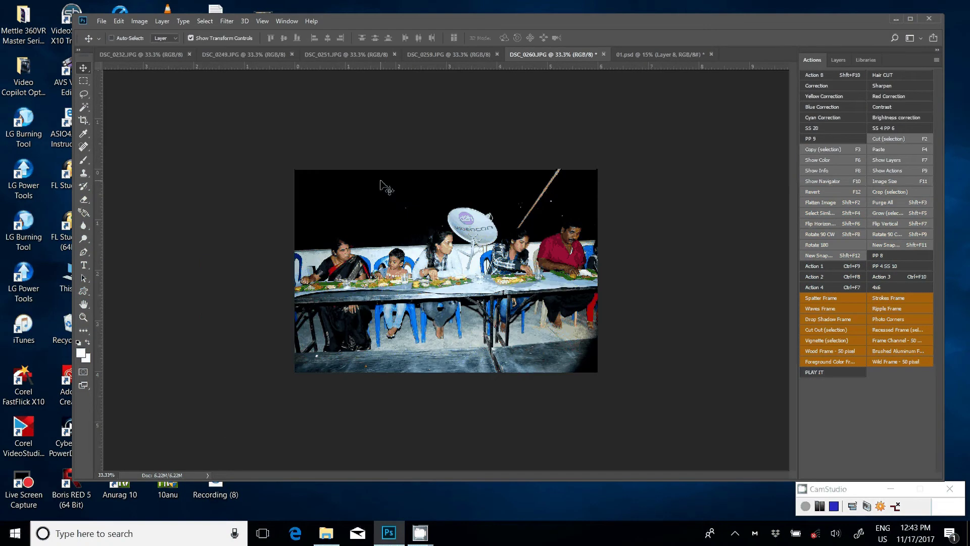
Cut the entire DSC_0260 image to the clipboard and close it without saving
key(ctrl)
key(ctrl+a)
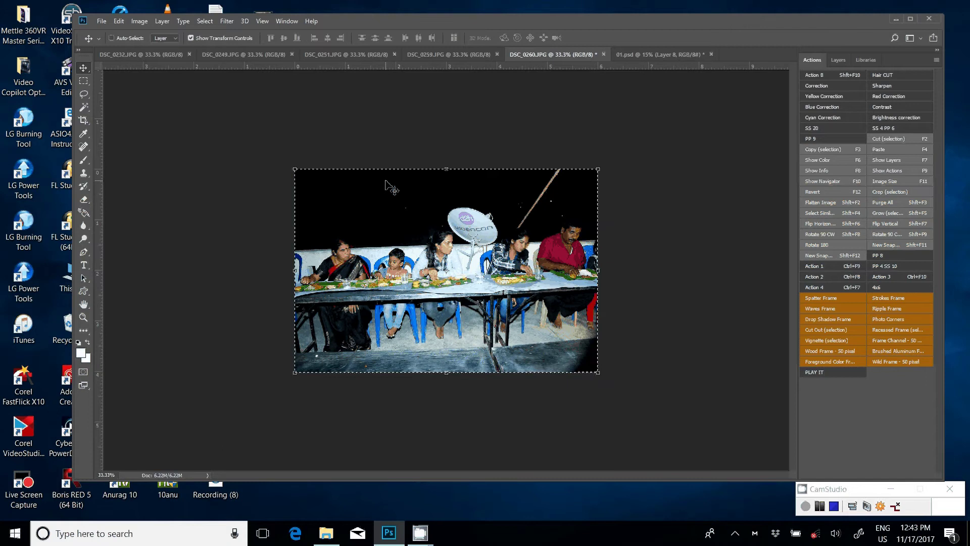
key(ctrl+c)
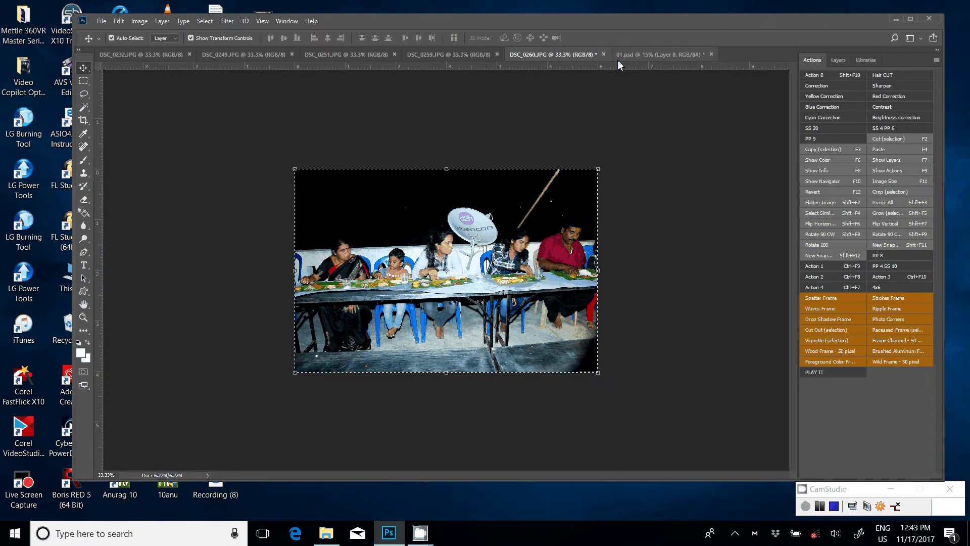
key(ctrl+x)
key(ctrl+w)
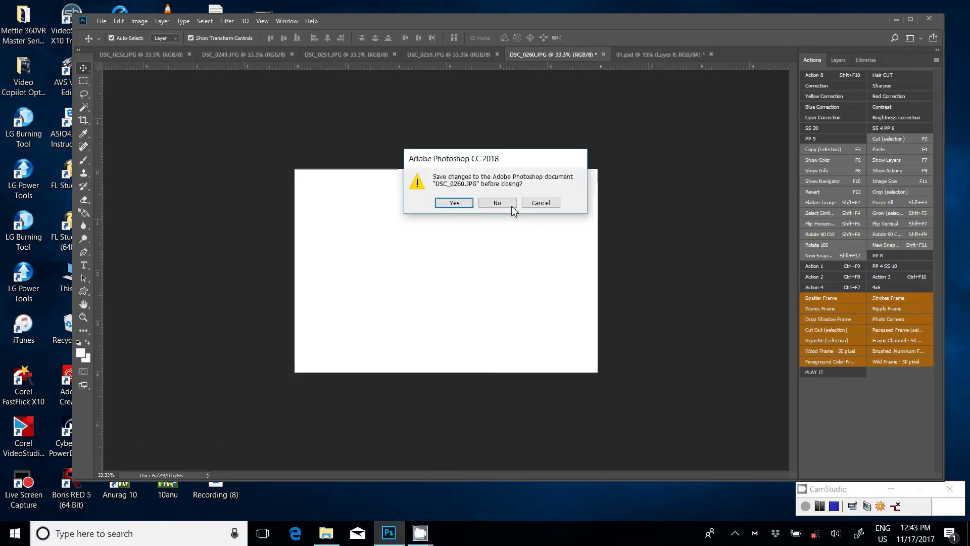
click(504, 201)
key(ctrl)
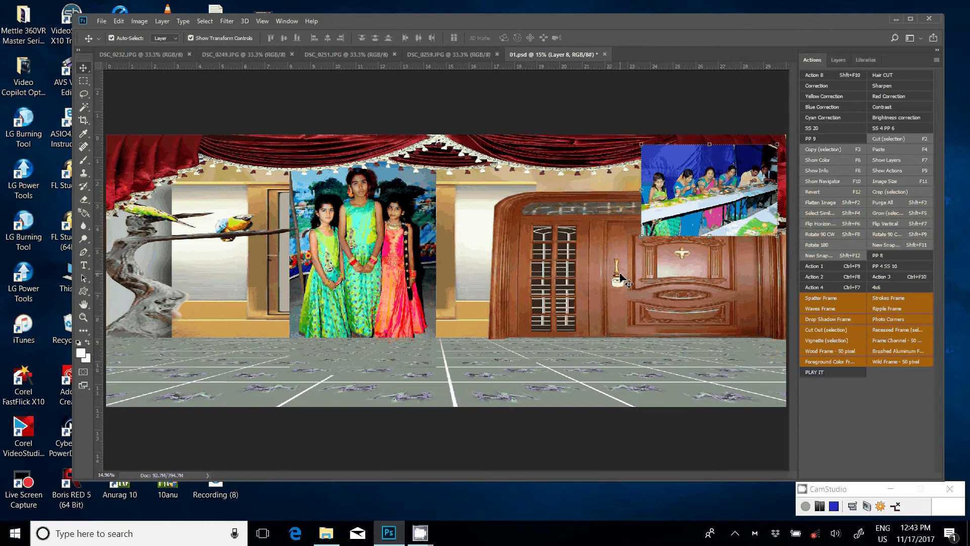
Paste the DSC_0260 photo into 01.psd above the top-right dinner photo layer
ctrl+click(548, 292)
click(883, 160)
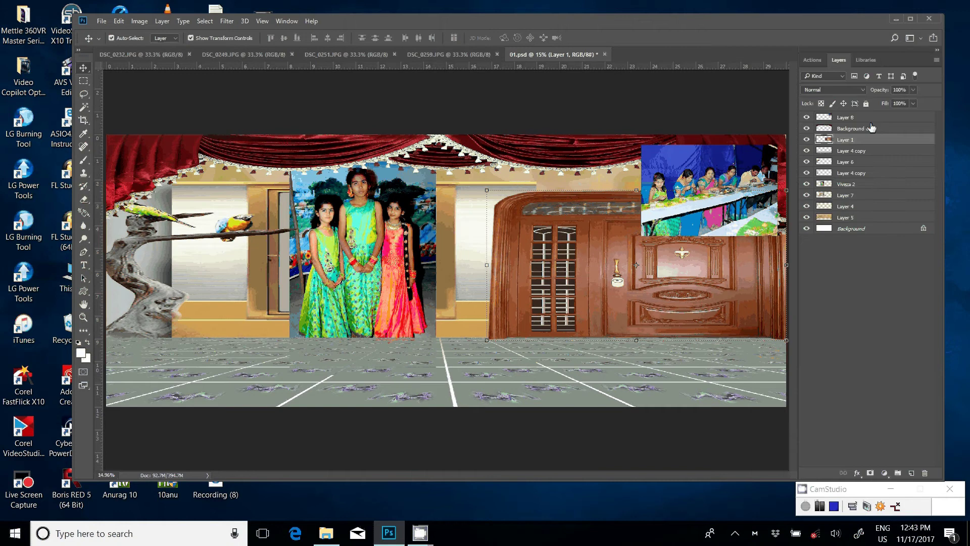
click(883, 122)
key(ctrl+v)
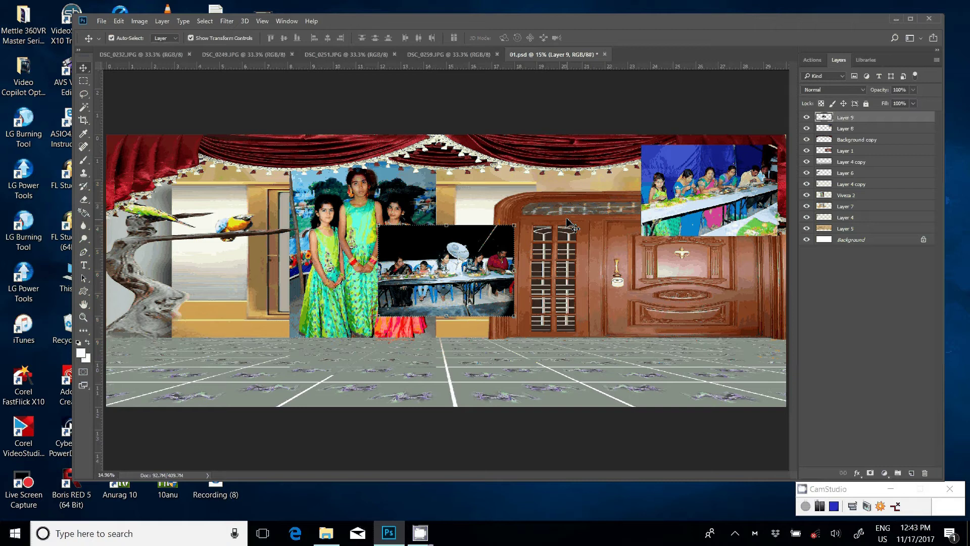
key(alt+bracketleft)
click(427, 253)
Trim the top and bottom strips off the pasted dinner photo
key(m)
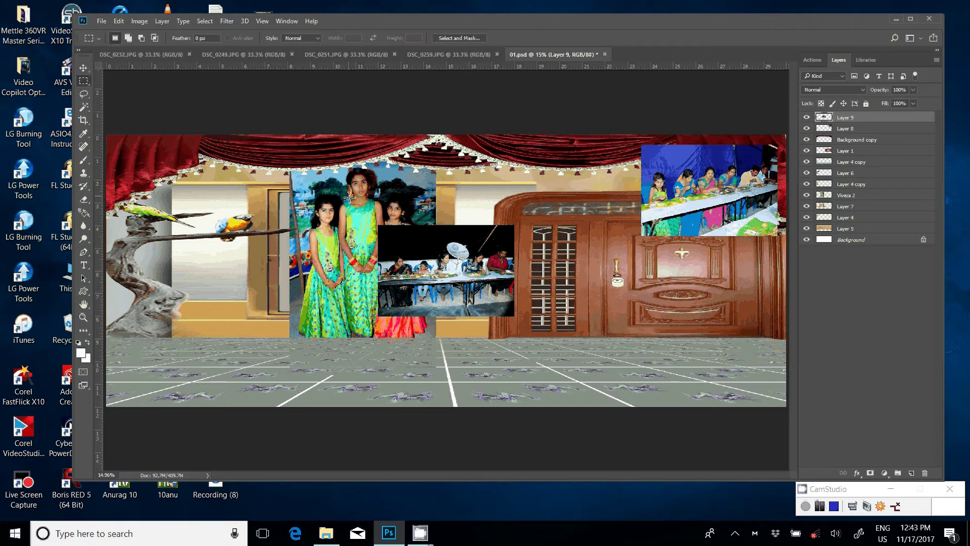
drag(348, 196, 521, 247)
key(Delete)
key(ctrl+d)
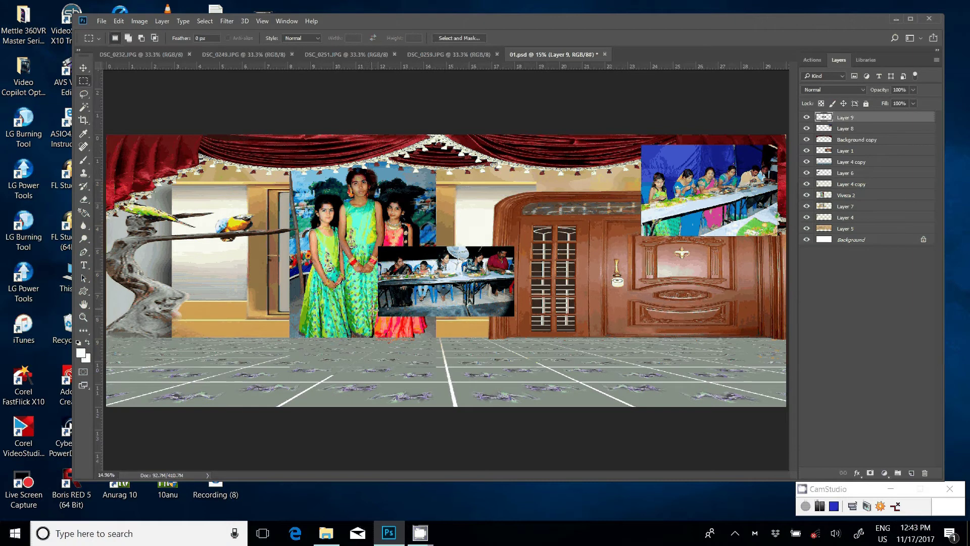
drag(372, 309, 549, 356)
key(Delete)
key(ctrl+d)
Move the trimmed dinner photo beneath the top-right photo on the right page
key(v)
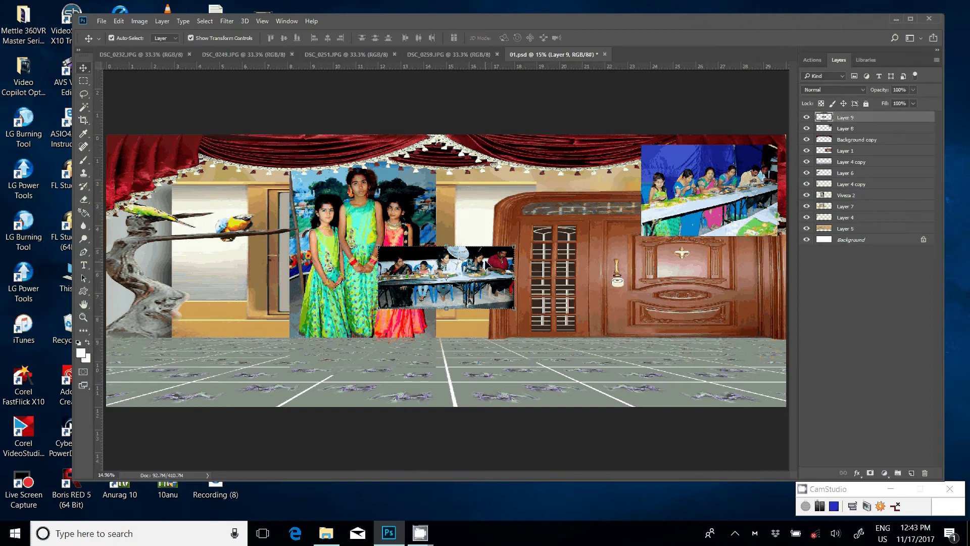
drag(445, 278, 713, 278)
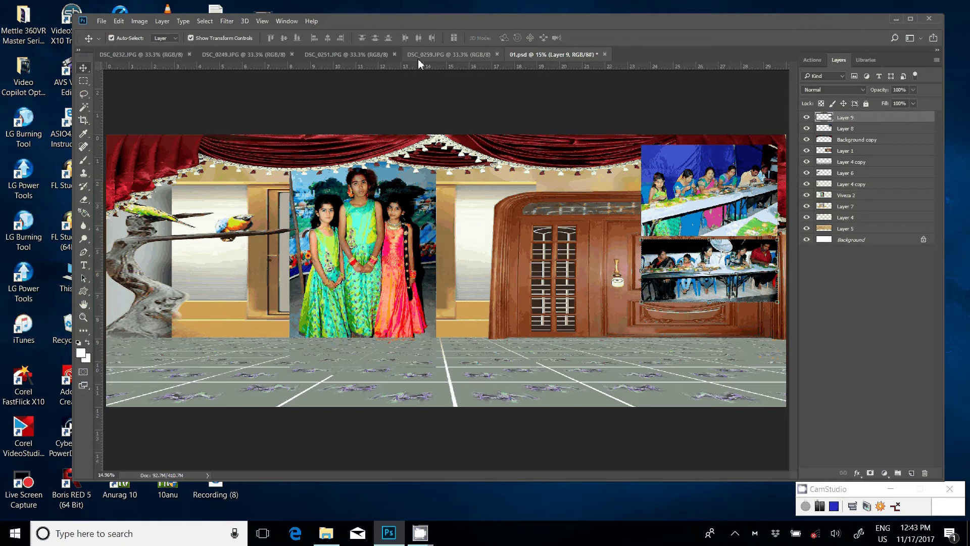
click(417, 57)
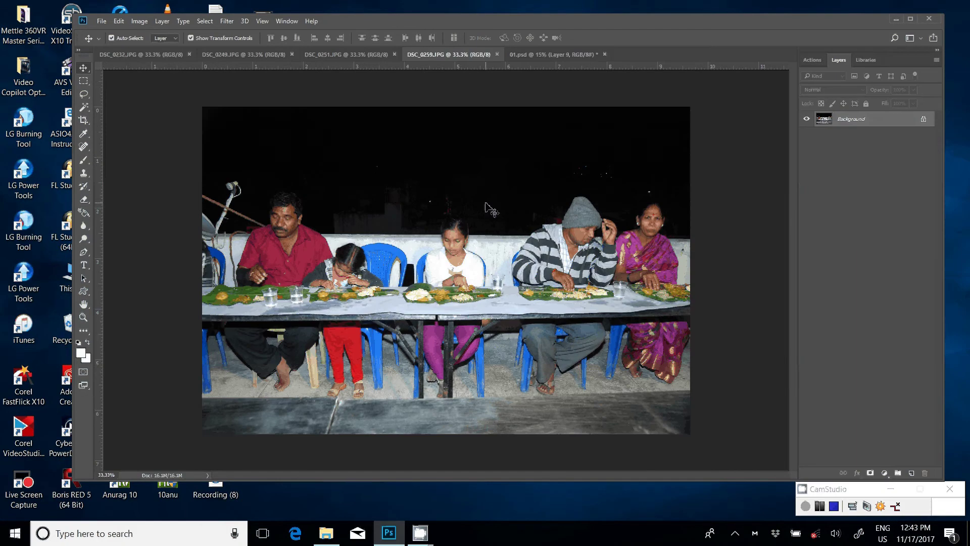
Resize DSC_0259 to 6 inches wide, cut it all and close it unsaved
key(ctrl+alt+i)
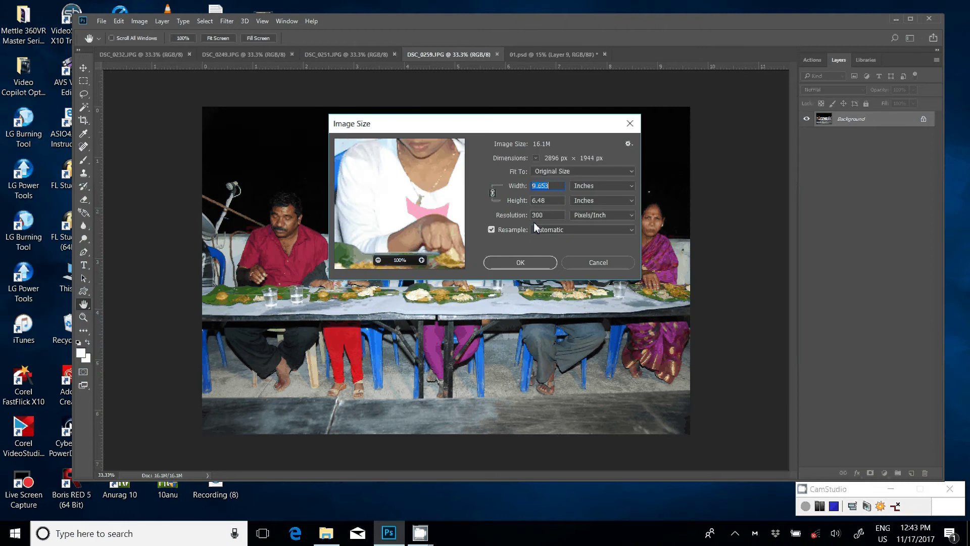
text(6)
click(531, 262)
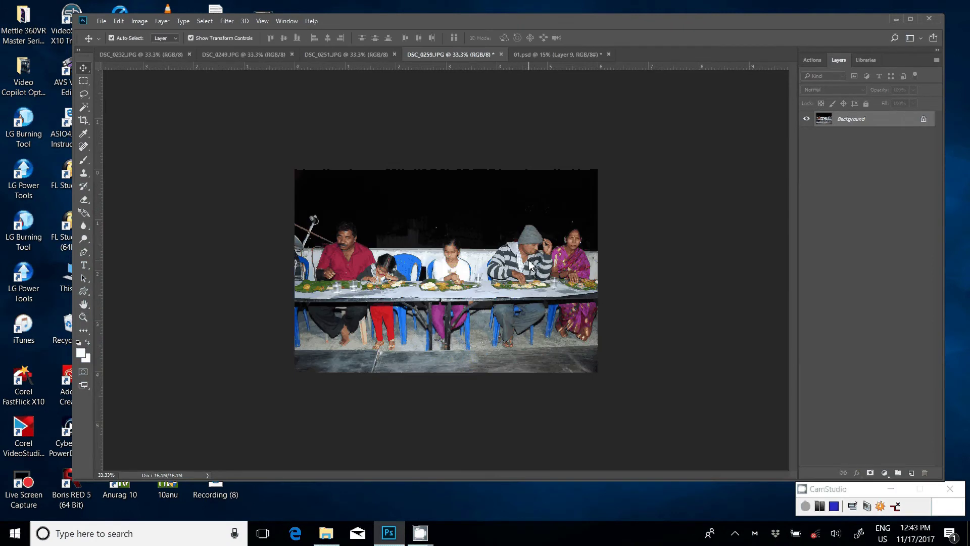
key(ctrl+a)
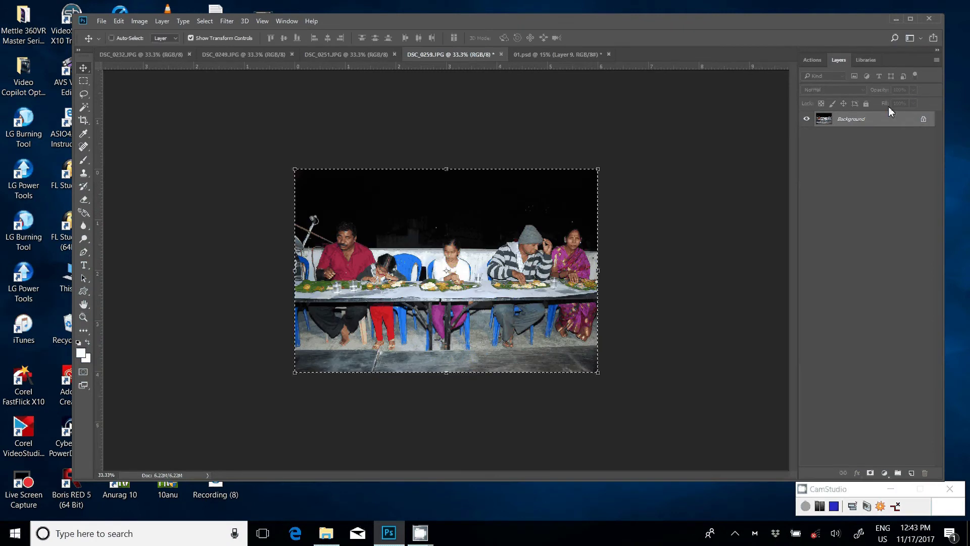
key(ctrl+x)
click(500, 54)
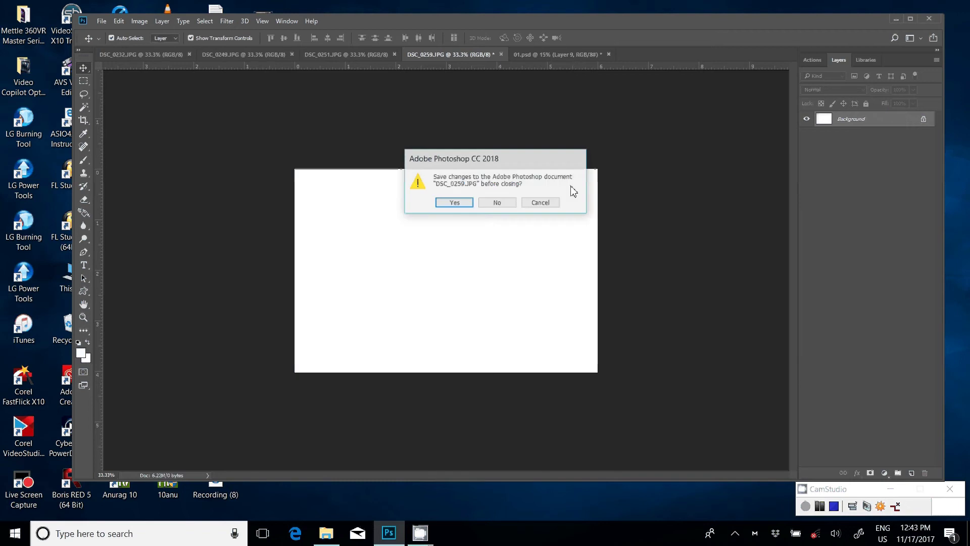
click(497, 202)
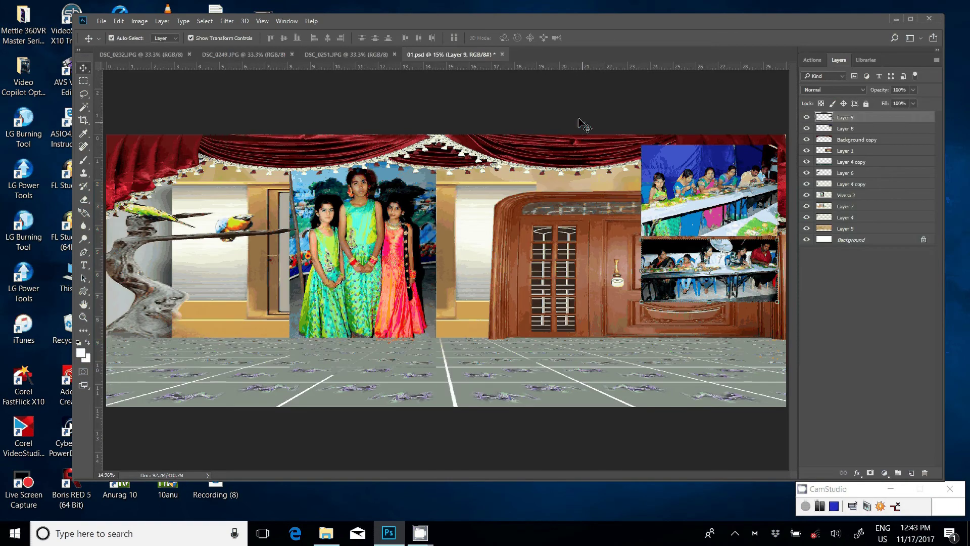
Paste the night dinner photo above Layer 9 and place it at the lower right
click(462, 266)
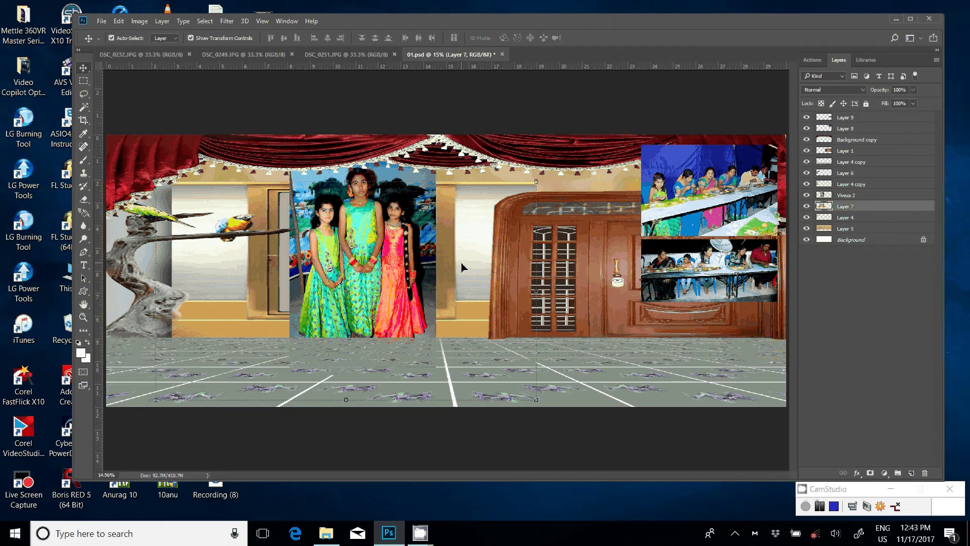
click(859, 117)
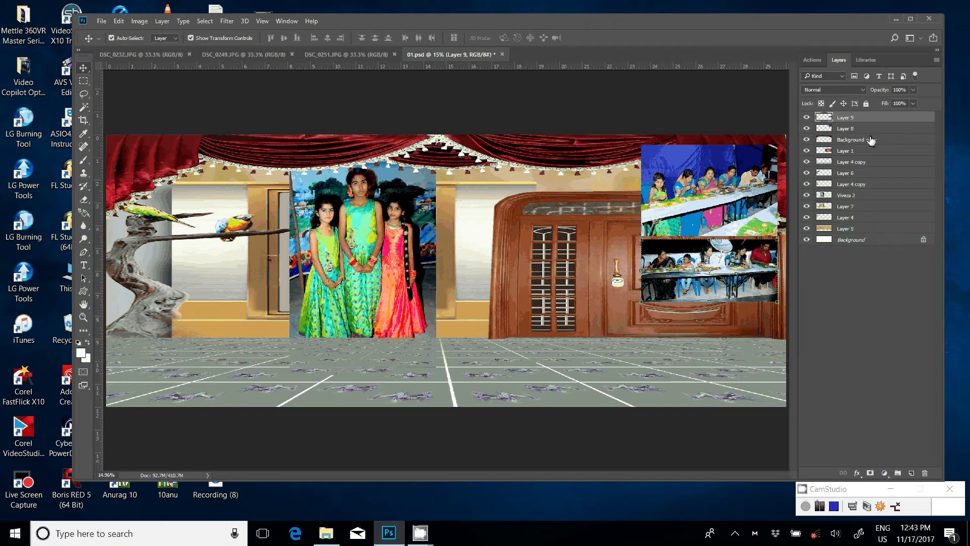
key(ctrl+v)
drag(475, 252, 720, 339)
Colour-correct DSC_0251 with an action and resize it to 6 inches wide
click(349, 55)
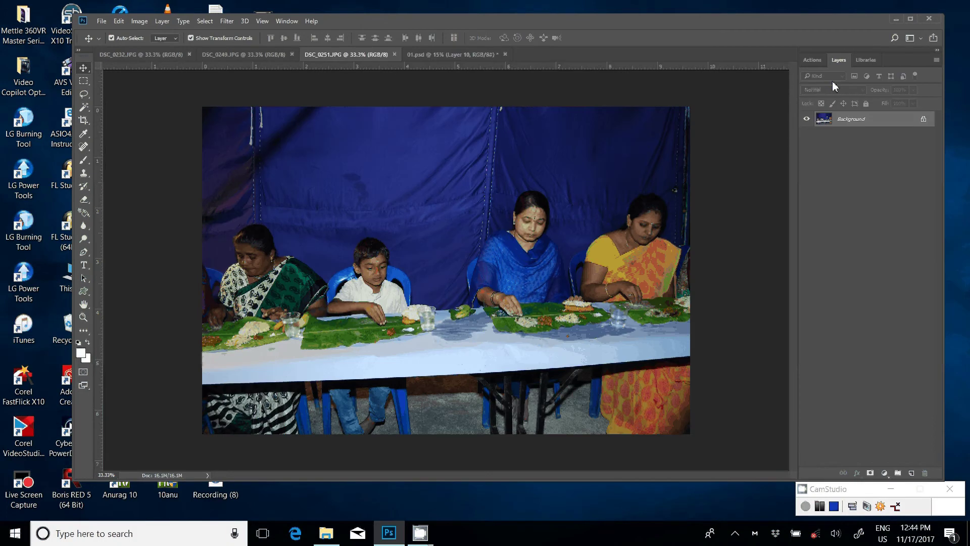
key(F9)
click(820, 102)
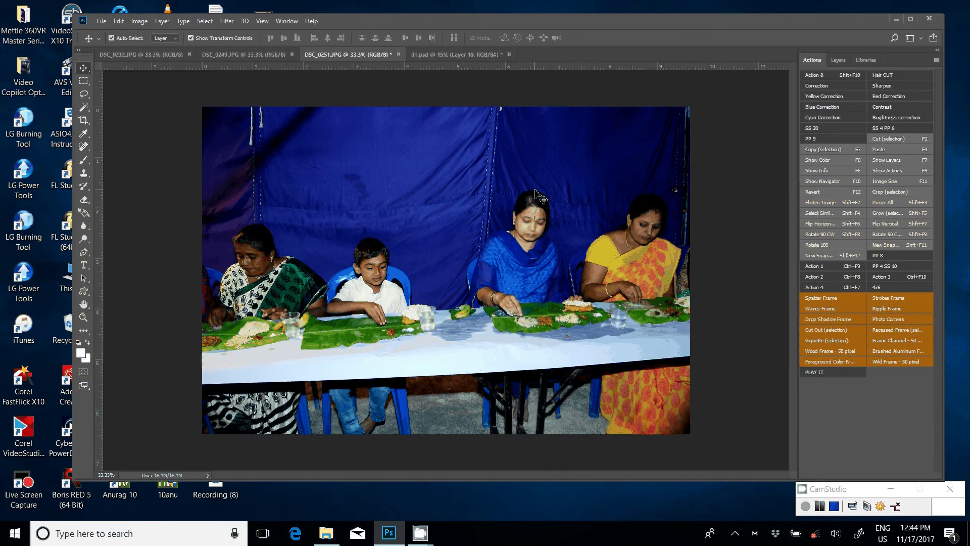
key(F11)
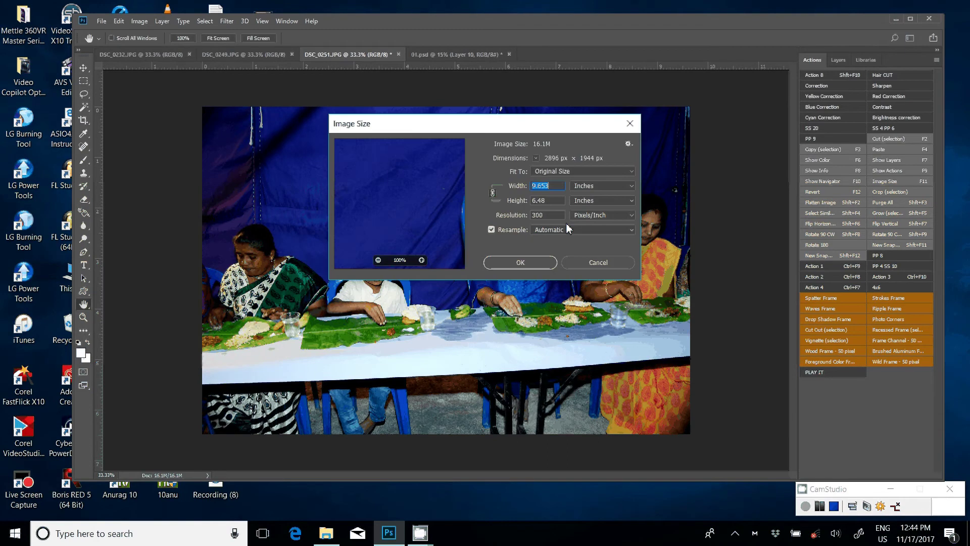
text(6)
click(520, 262)
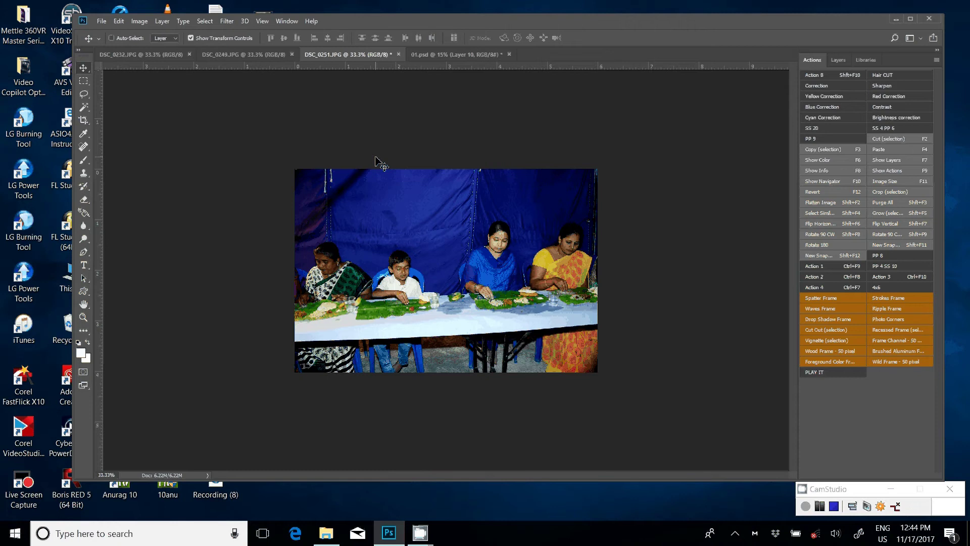
Cut the whole DSC_0251 image and close it without saving
key(ctrl+a)
key(ctrl)
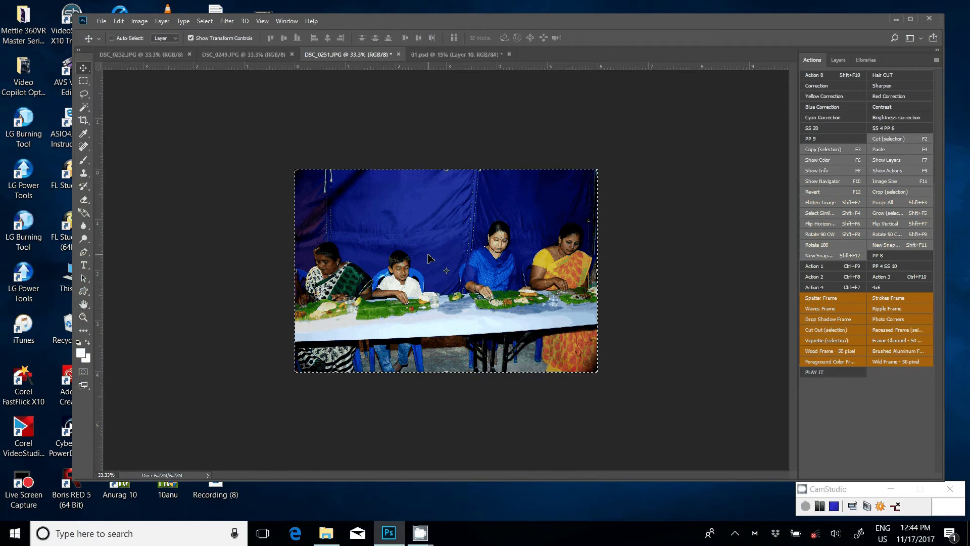
key(Delete)
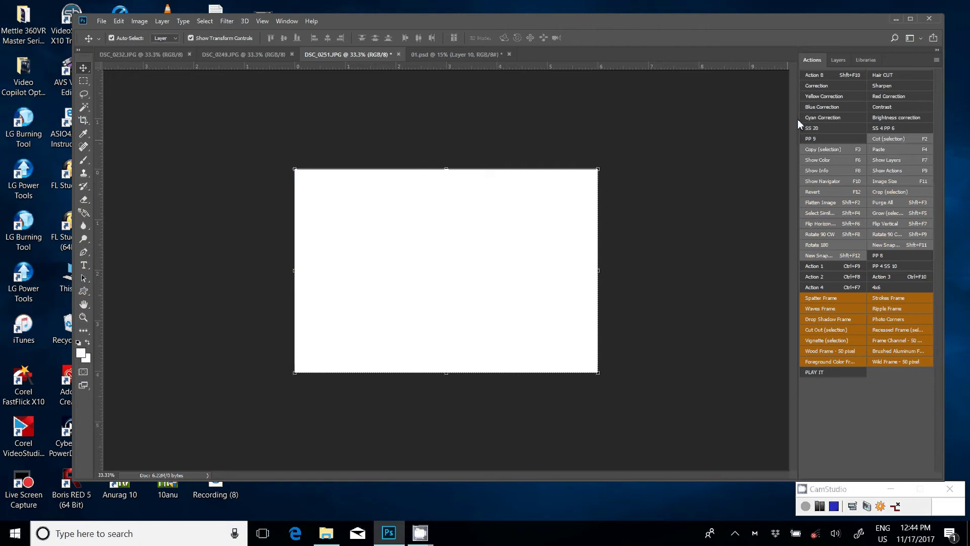
click(399, 54)
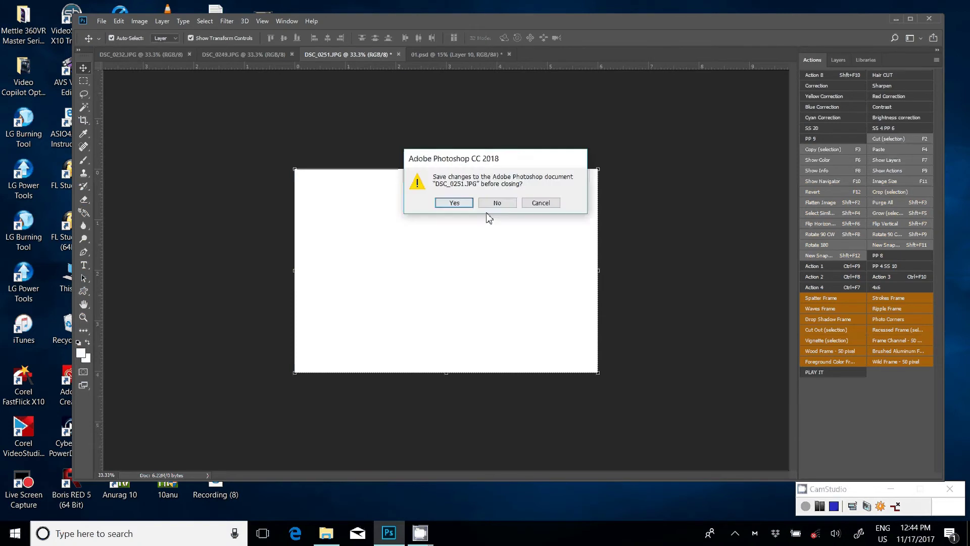
click(497, 200)
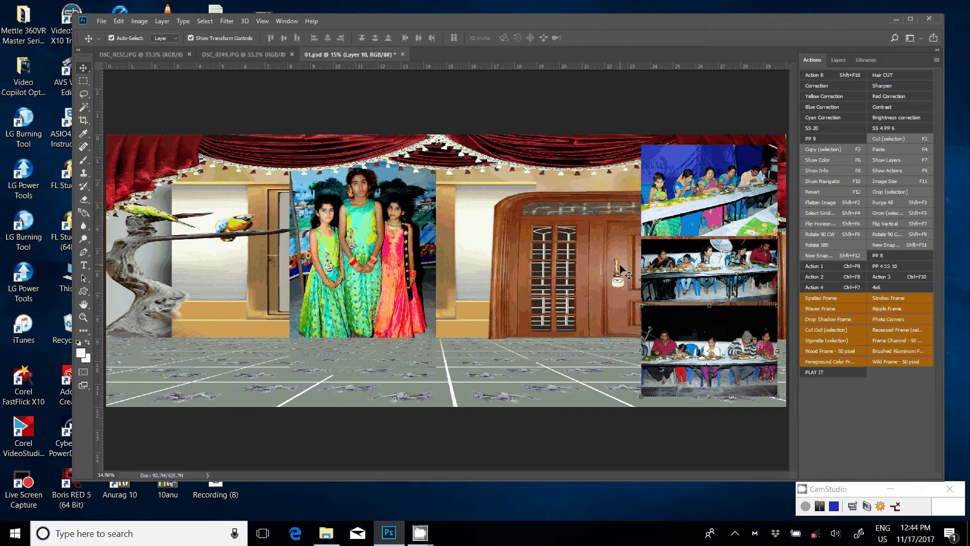
Paste the blue-tent photo into 01.psd above the door, left of the top-right photo
key(ctrl)
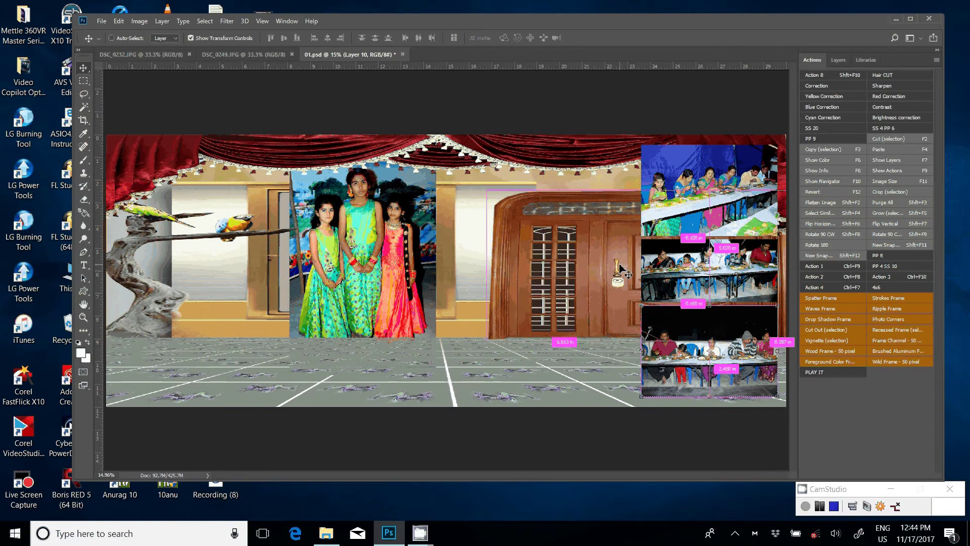
drag(623, 269, 561, 183)
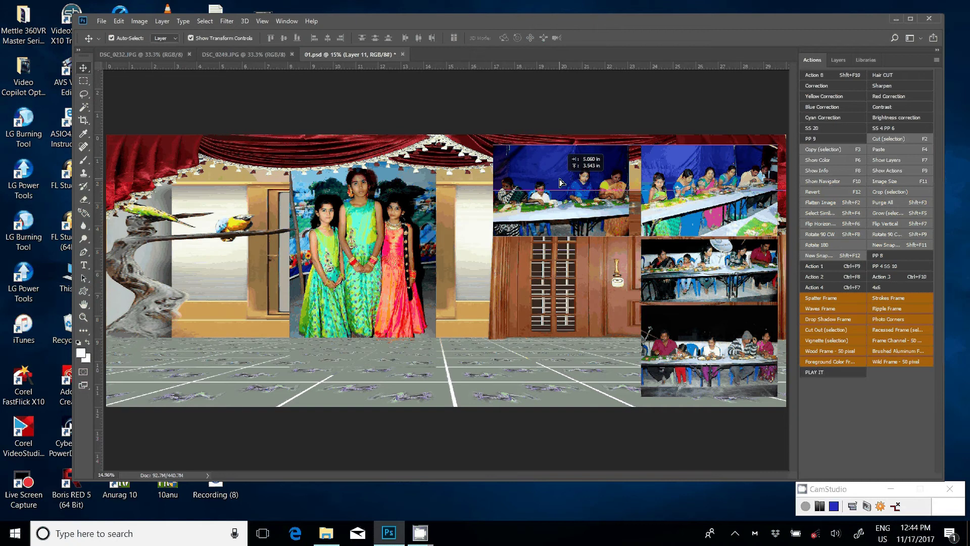
drag(560, 180, 561, 180)
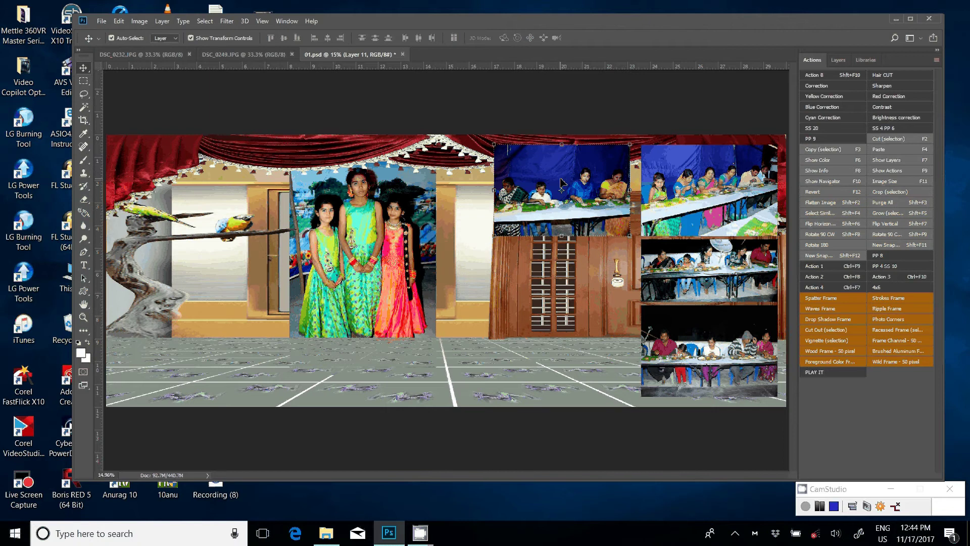
key(shift+Right)
key(shift+Right)
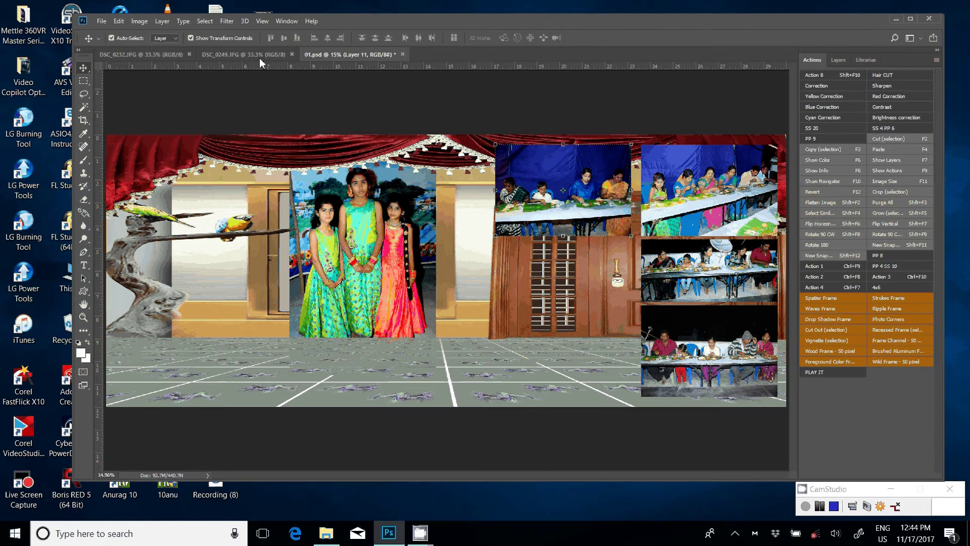
Run Blue Correction on DSC_0249 and resize it to 6 inches wide
click(260, 57)
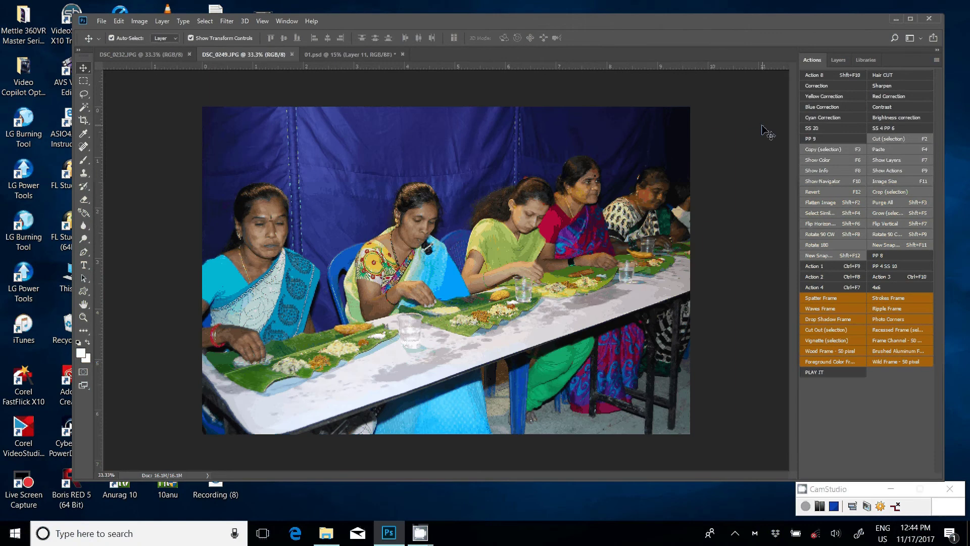
click(812, 107)
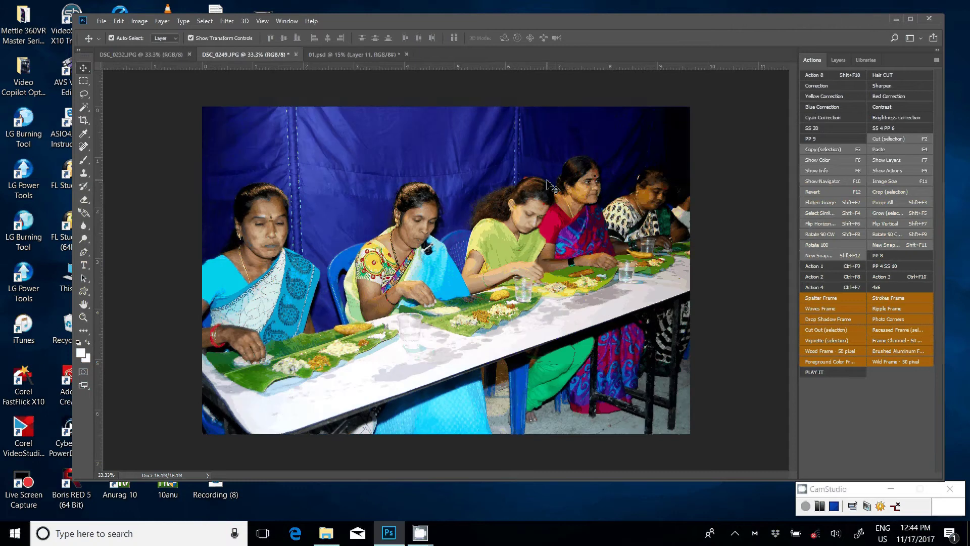
key(F11)
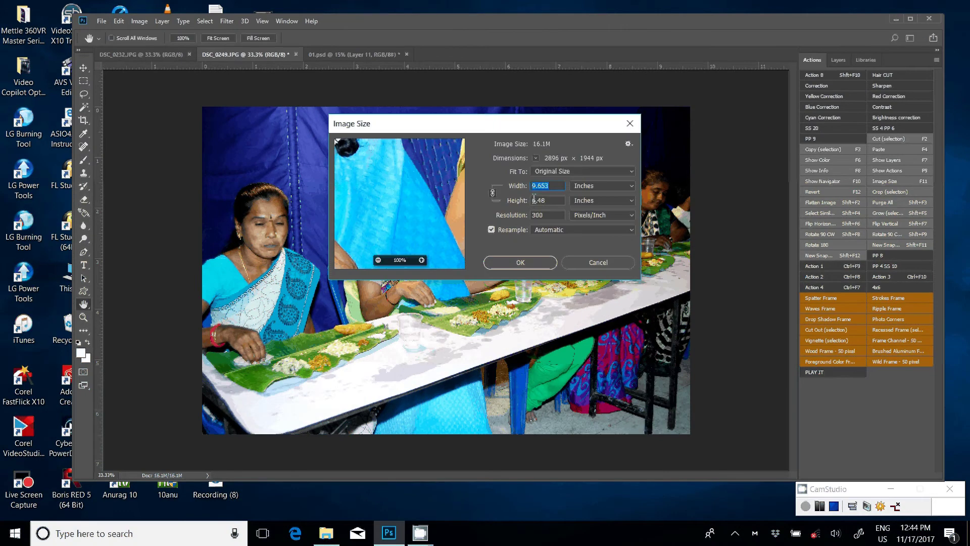
text(6)
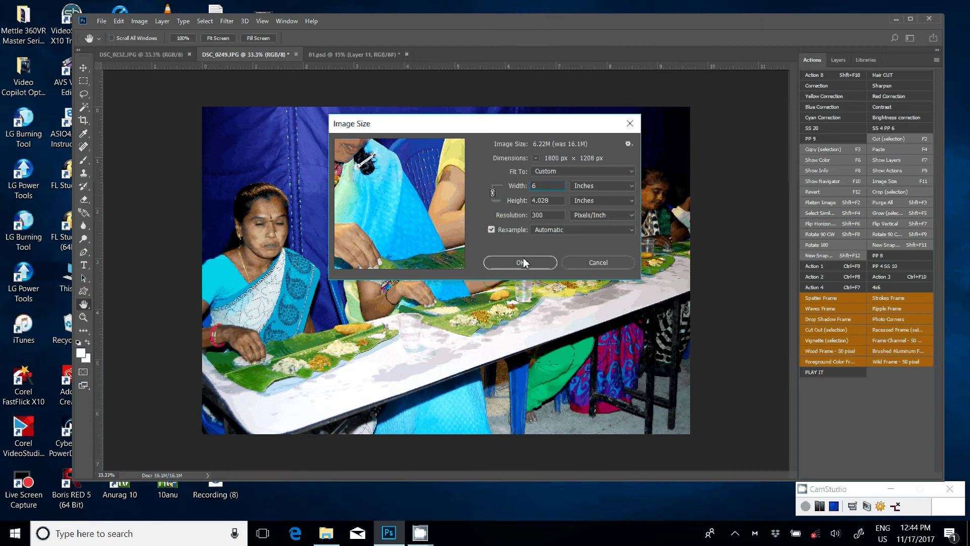
click(524, 262)
Cut the whole DSC_0249 image and close it unsaved
key(ctrl+a)
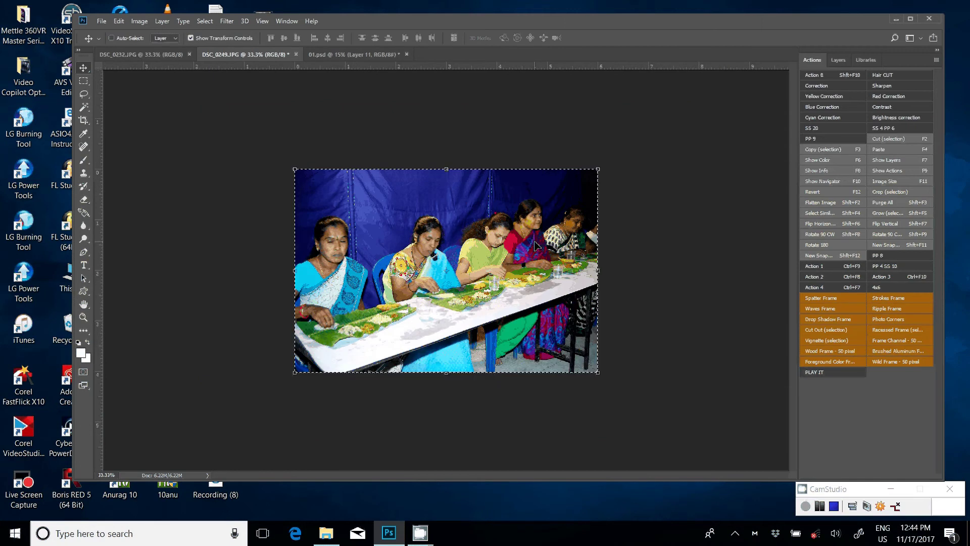
key(ctrl+x)
click(297, 55)
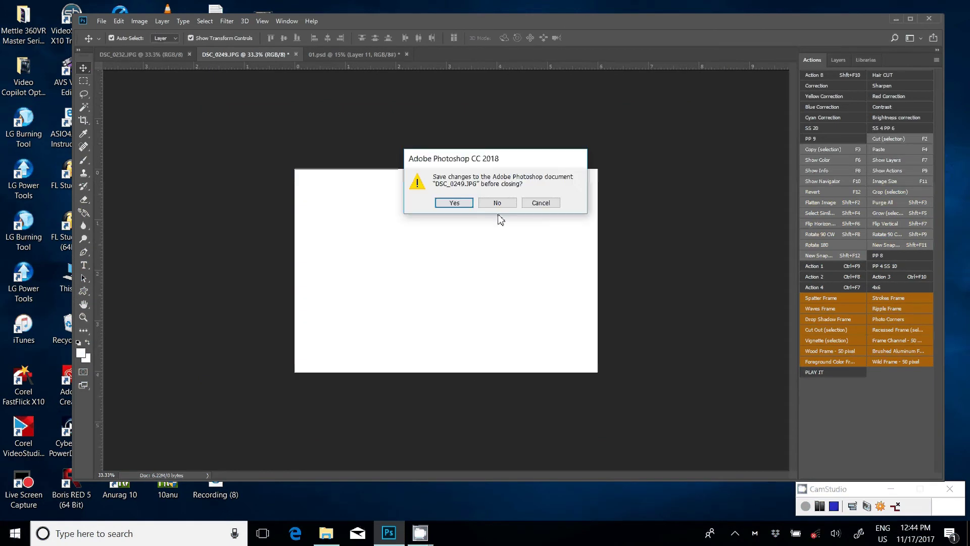
click(498, 202)
Paste the women-eating photo into 01.psd below the door
key(ctrl+v)
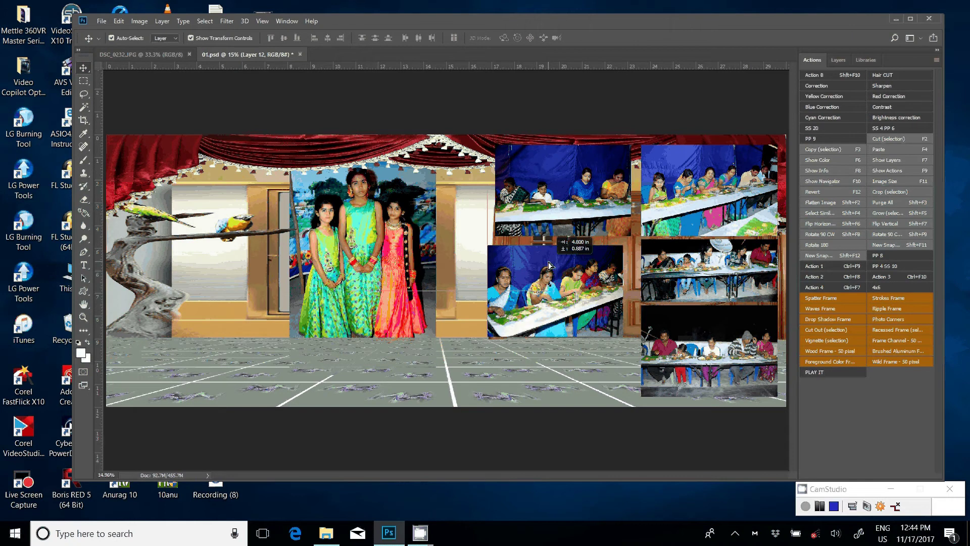
drag(549, 264, 568, 341)
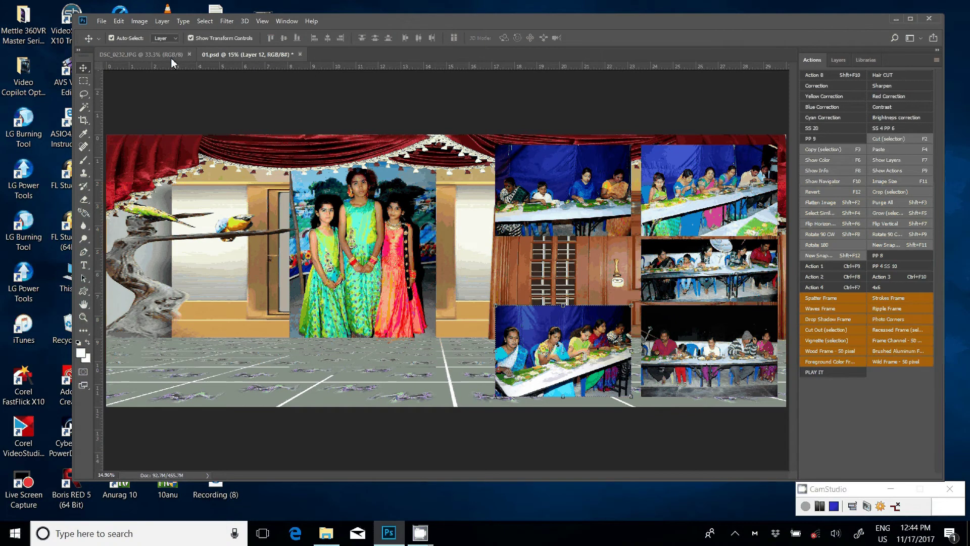
click(167, 55)
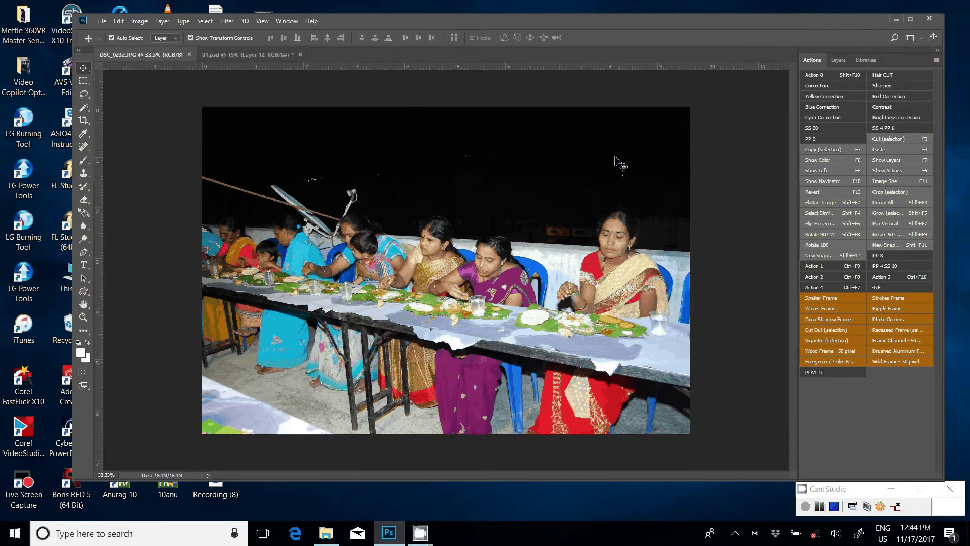
Brighten DSC_0232 with the Correction action and resize it to 6 inches wide
click(829, 87)
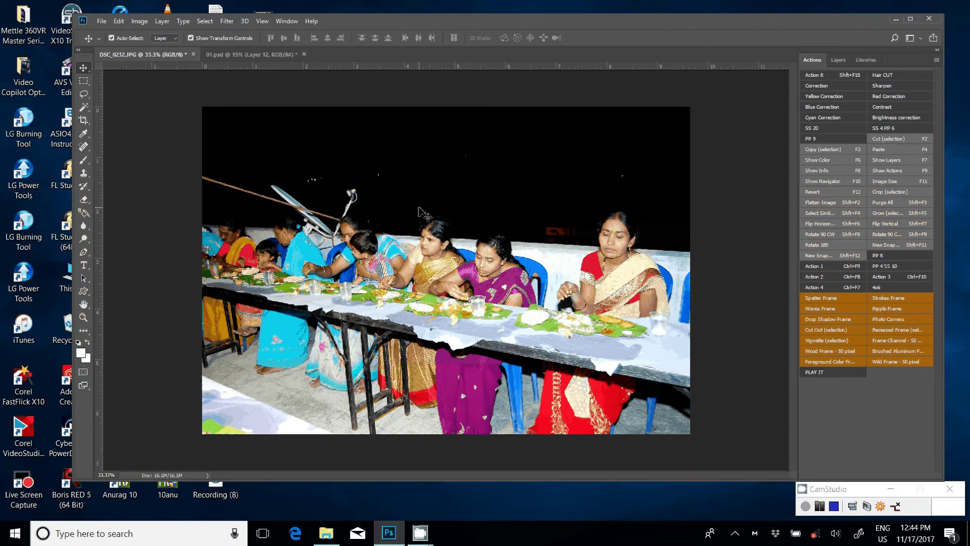
key(ctrl+alt+i)
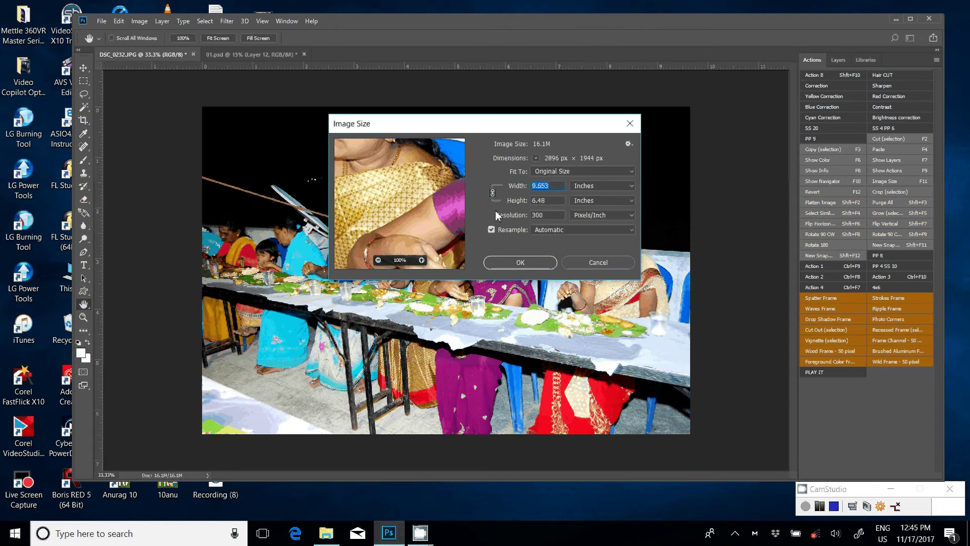
text(6)
click(508, 263)
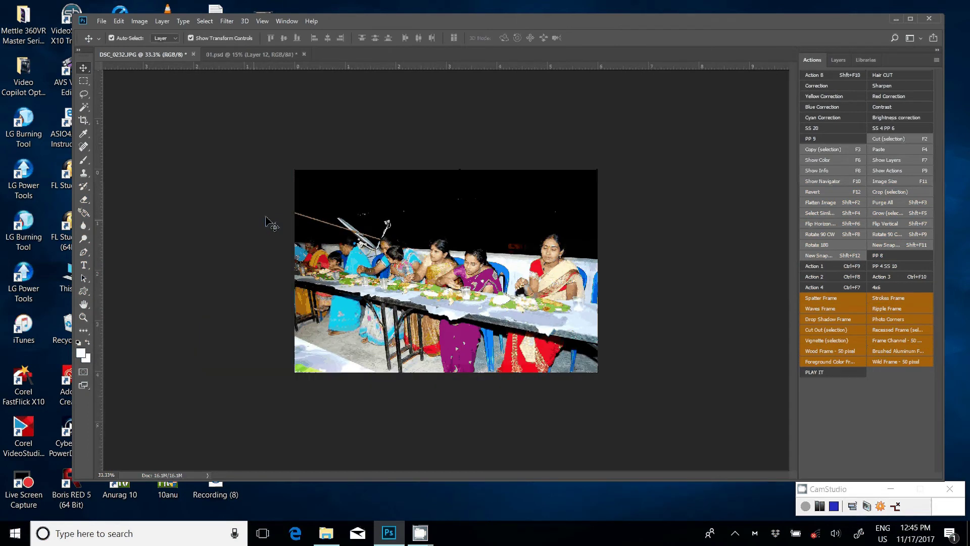
Marquee the part of the dinner photo to keep and copy it to a new layer
key(m)
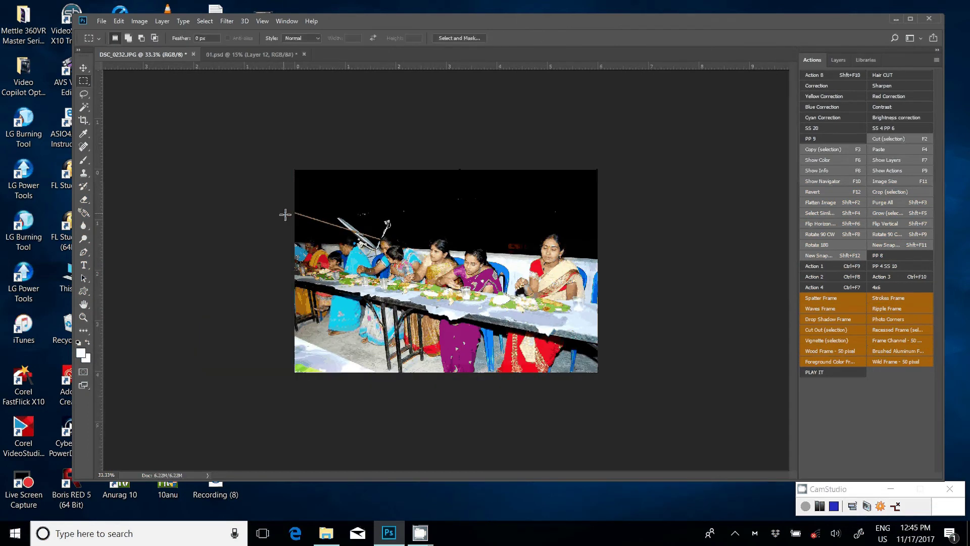
drag(285, 214, 603, 340)
key(ctrl+j)
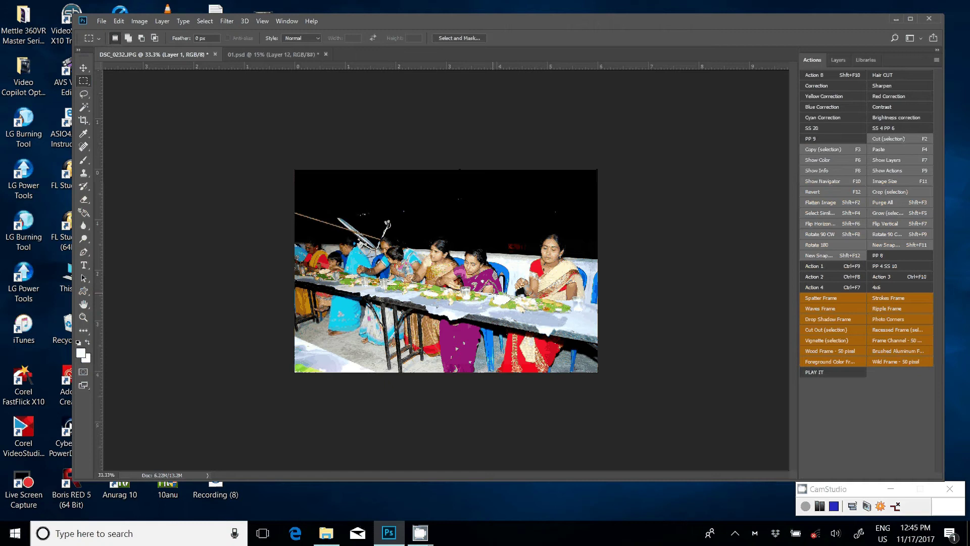
Drag the copied layer into 01.psd's middle slot and close DSC_0232 without saving
key(v)
drag(151, 54, 46, 162)
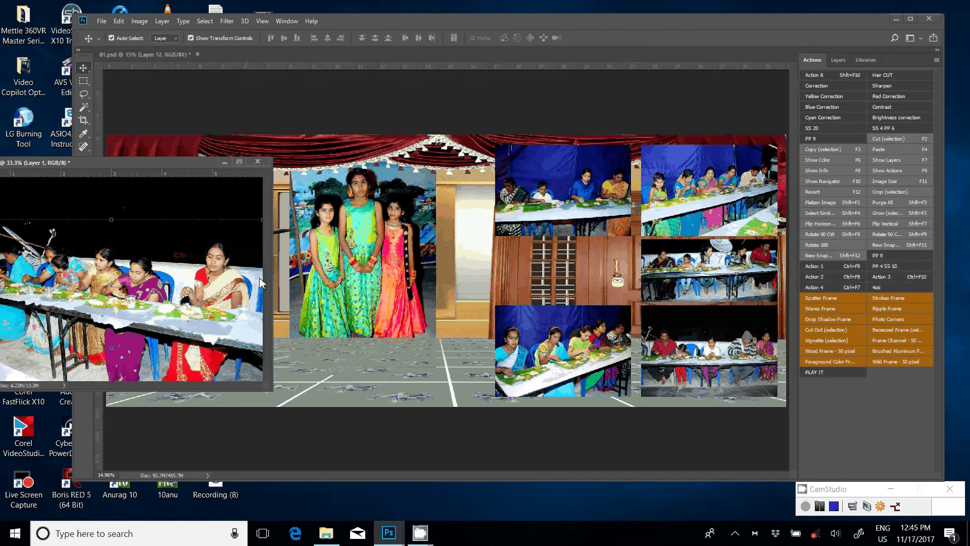
mouse_move(261, 283)
mouse_down()
mouse_move(523, 251)
mouse_move(590, 276)
mouse_up()
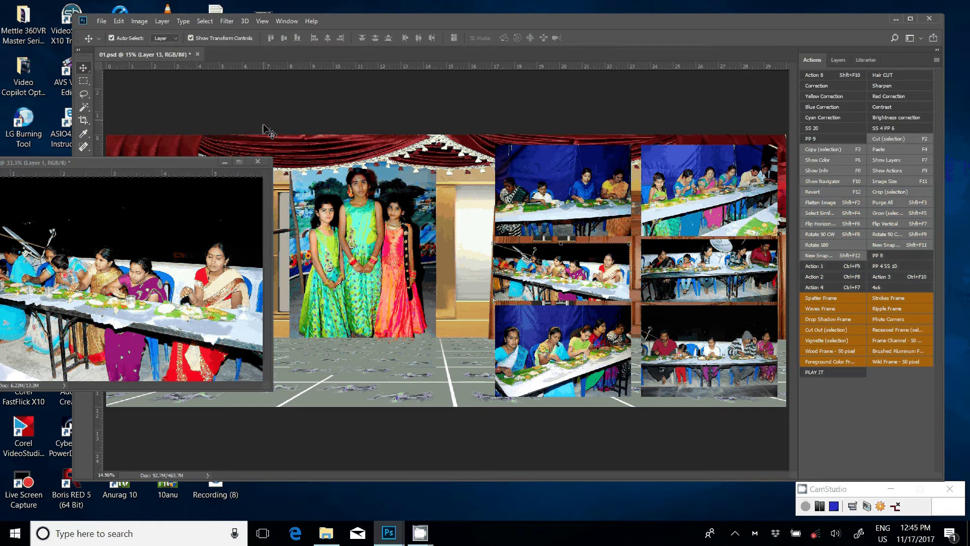
click(257, 161)
click(497, 202)
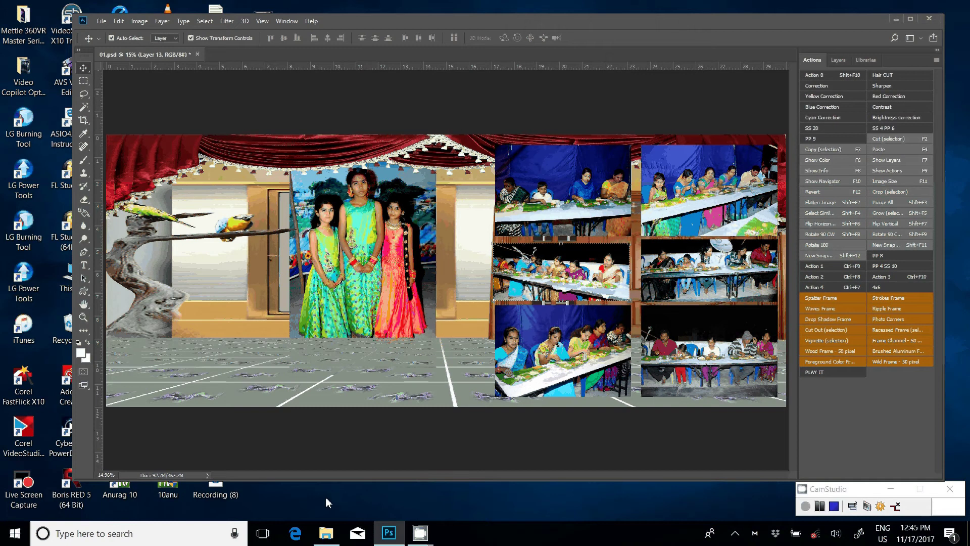
Drag photo DSC_0273 from File Explorer into 01.psd
click(327, 533)
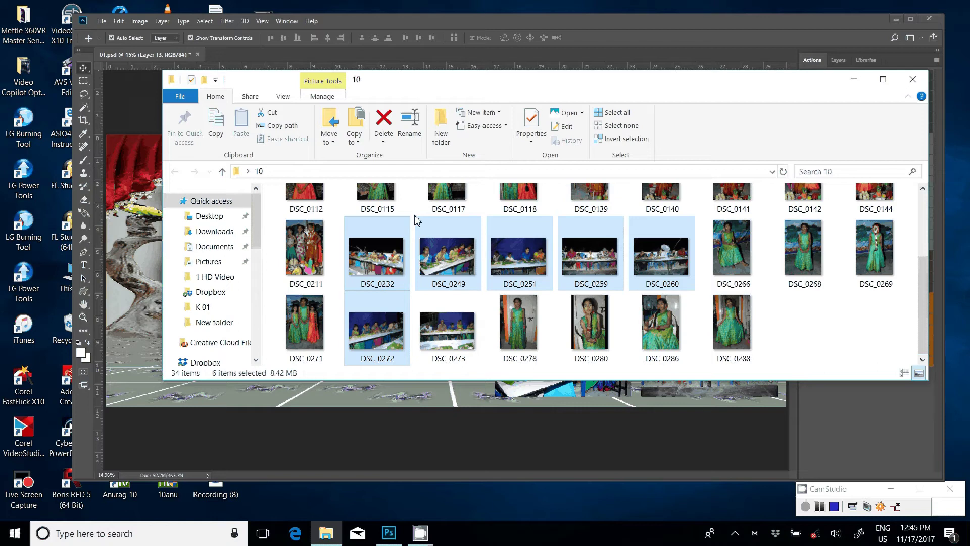
mouse_move(414, 219)
mouse_down()
mouse_move(345, 175)
mouse_move(318, 247)
mouse_up()
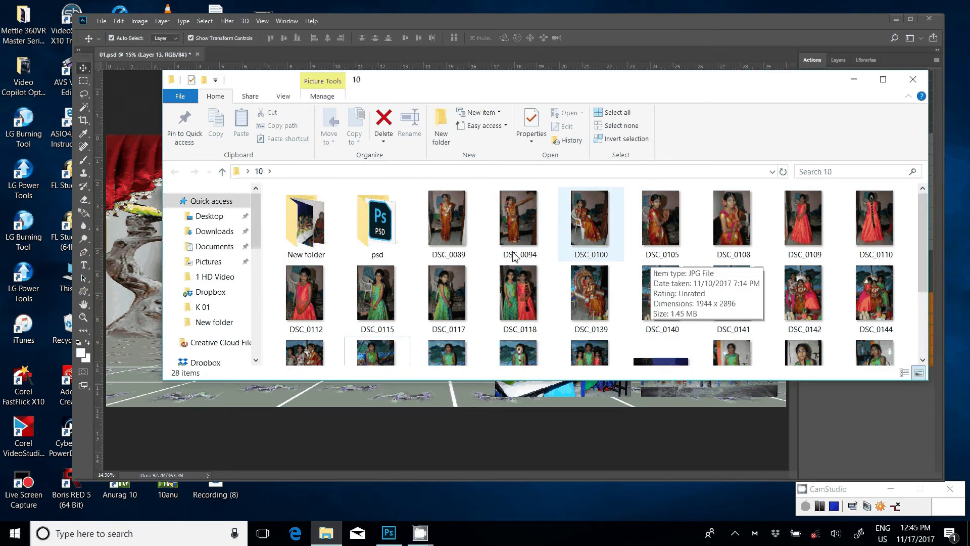
scroll(514, 257, down, 2)
drag(662, 253, 700, 445)
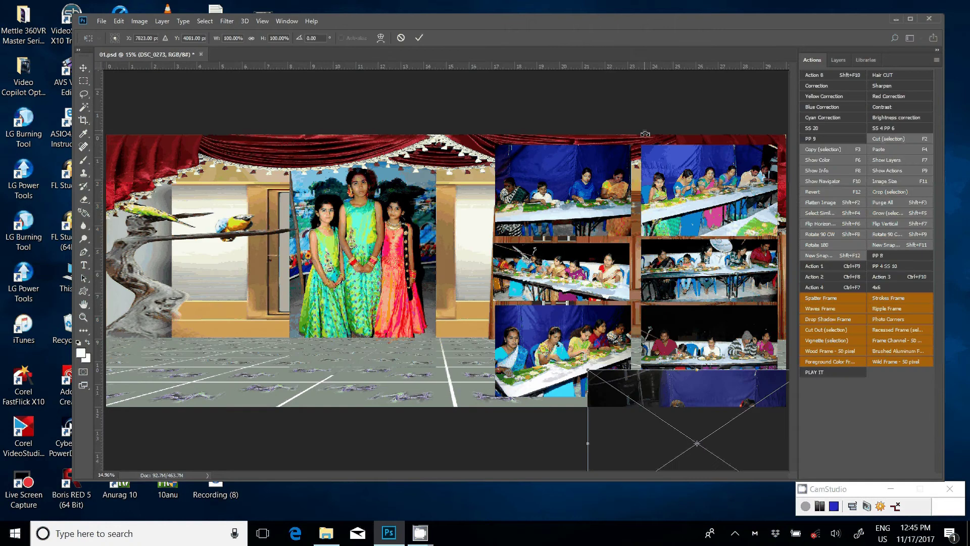
Scale the dinner photo to about 50%, commit, and move it to the left page's top-left corner
mouse_move(642, 364)
mouse_down()
mouse_move(639, 349)
mouse_move(171, 146)
mouse_up()
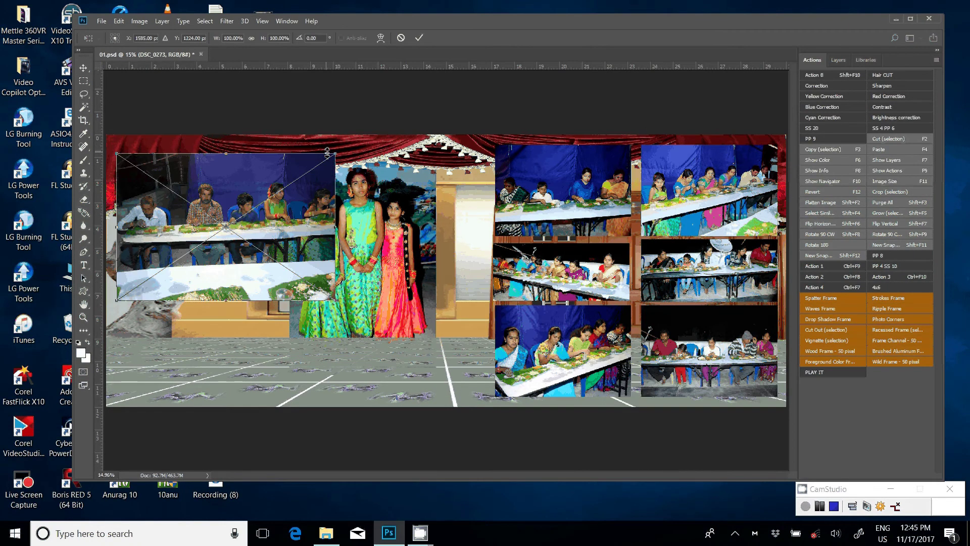
drag(328, 153, 275, 175)
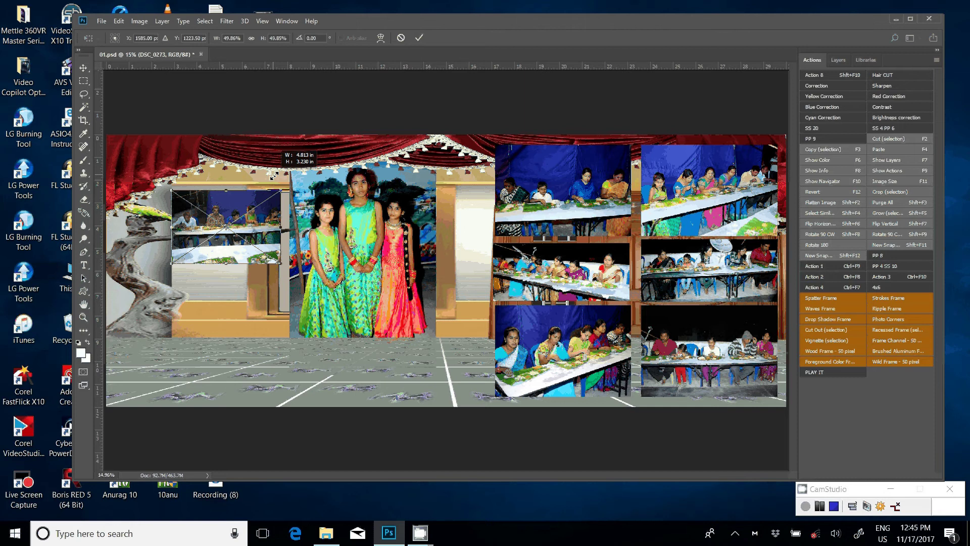
double_click(224, 233)
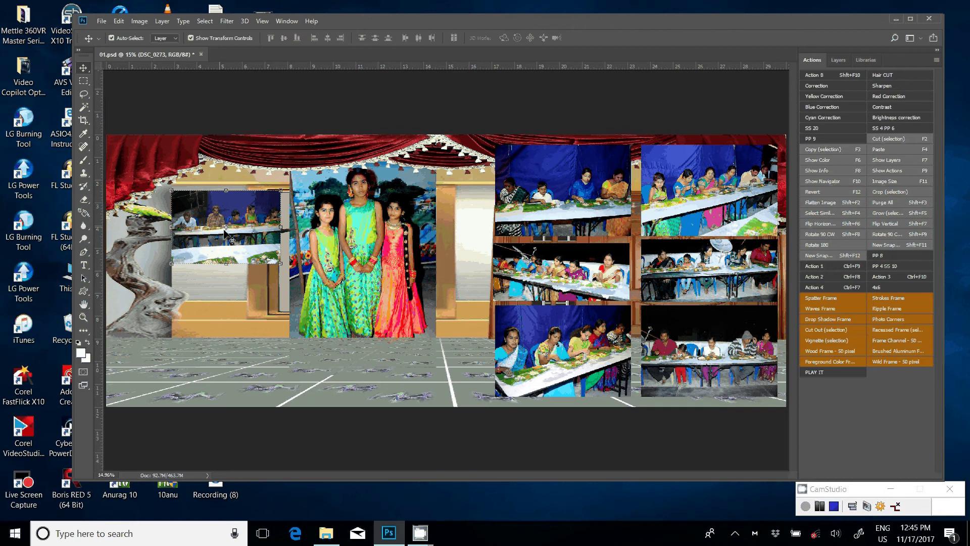
drag(225, 233, 186, 174)
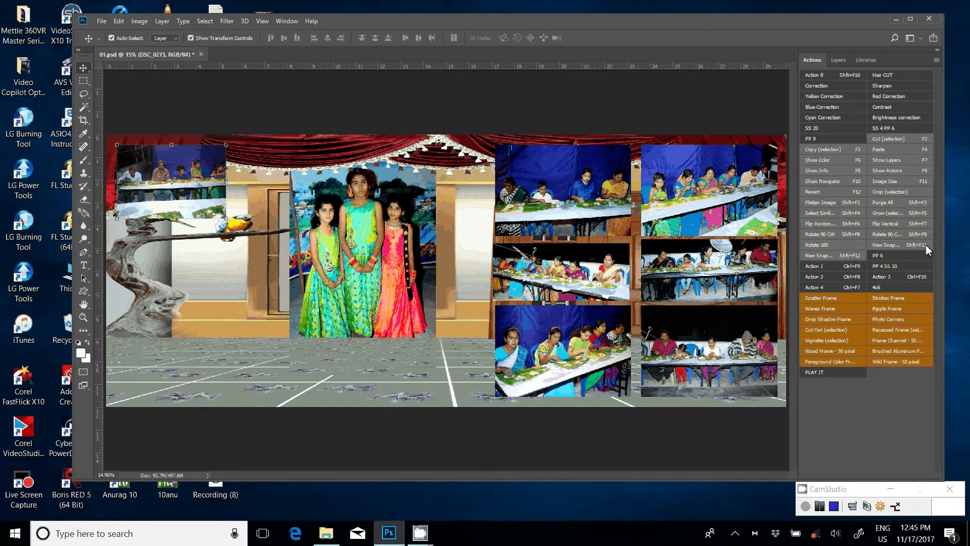
Drag DSC_0288, the green-gown girl photo, from Explorer onto the left page and commit it
click(335, 538)
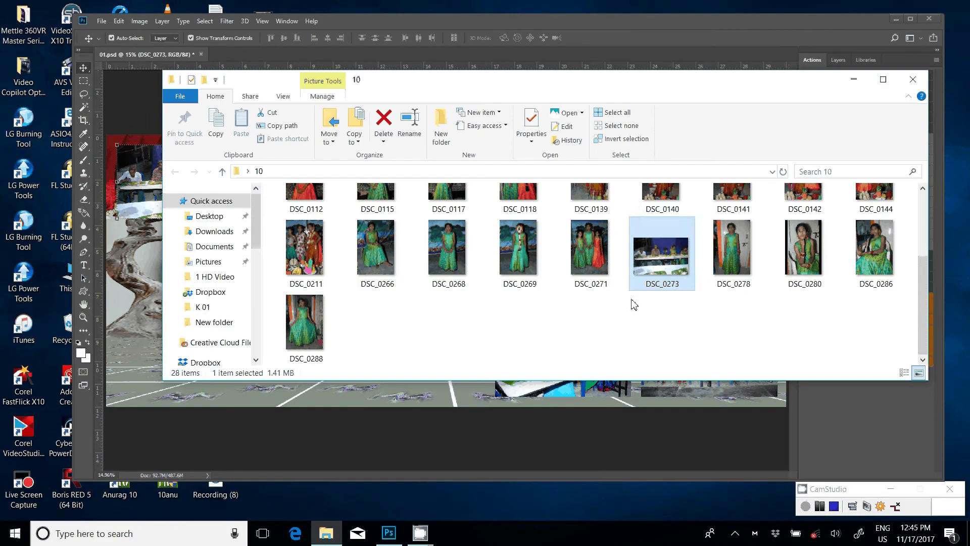
mouse_move(673, 266)
mouse_down()
mouse_move(678, 270)
mouse_move(324, 176)
mouse_move(327, 243)
mouse_move(305, 200)
mouse_up()
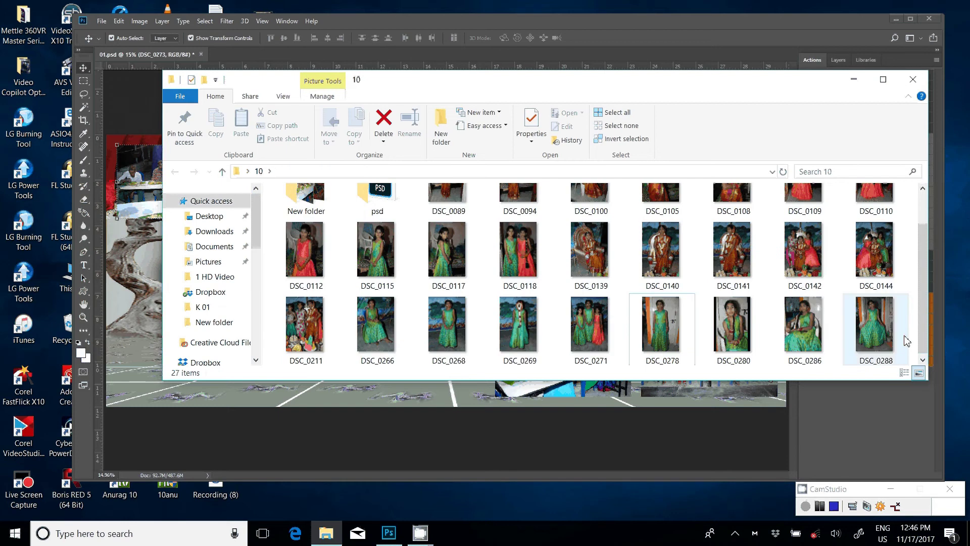
mouse_move(662, 253)
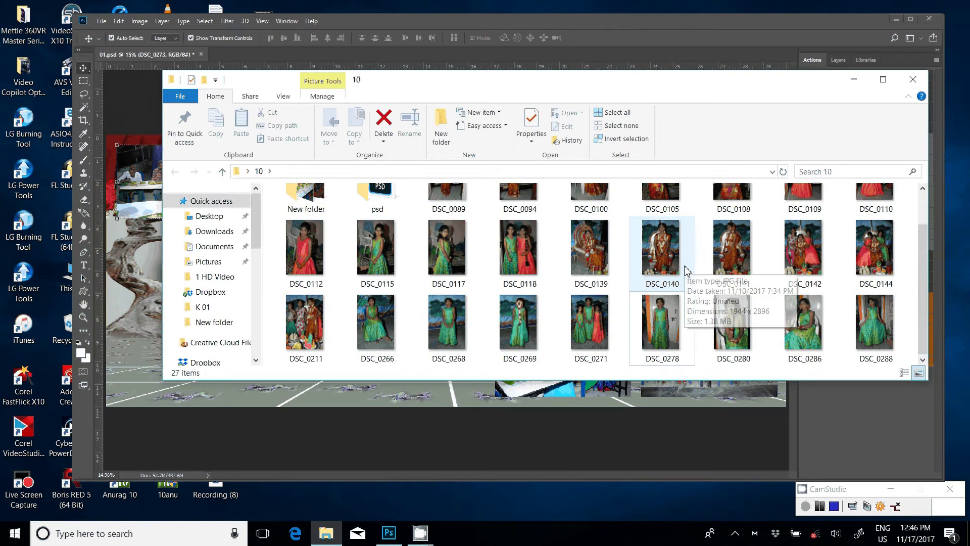
click(879, 321)
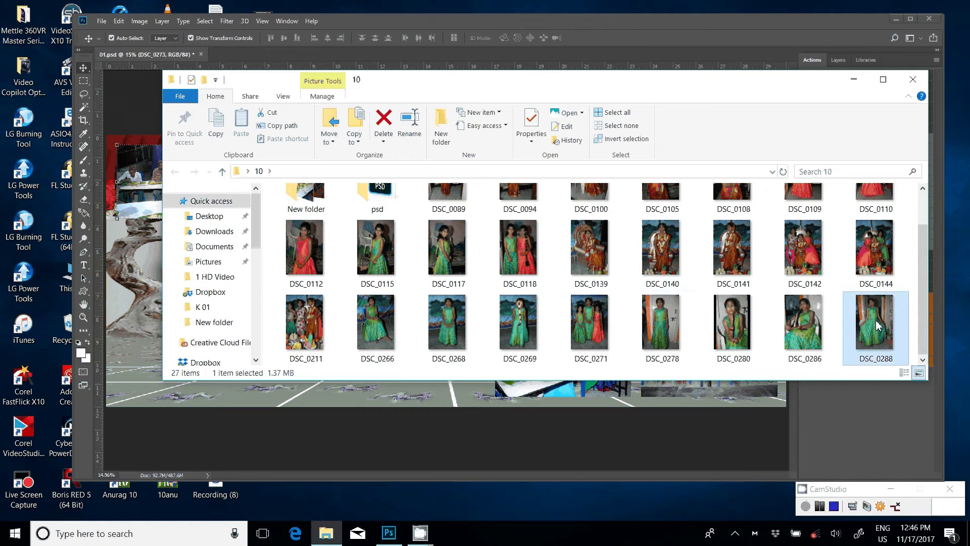
drag(879, 325, 764, 458)
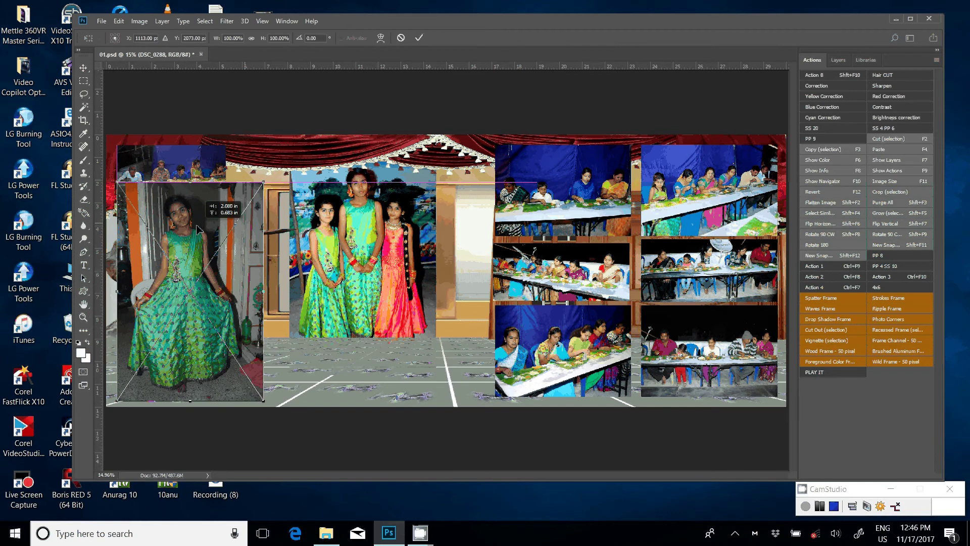
click(419, 38)
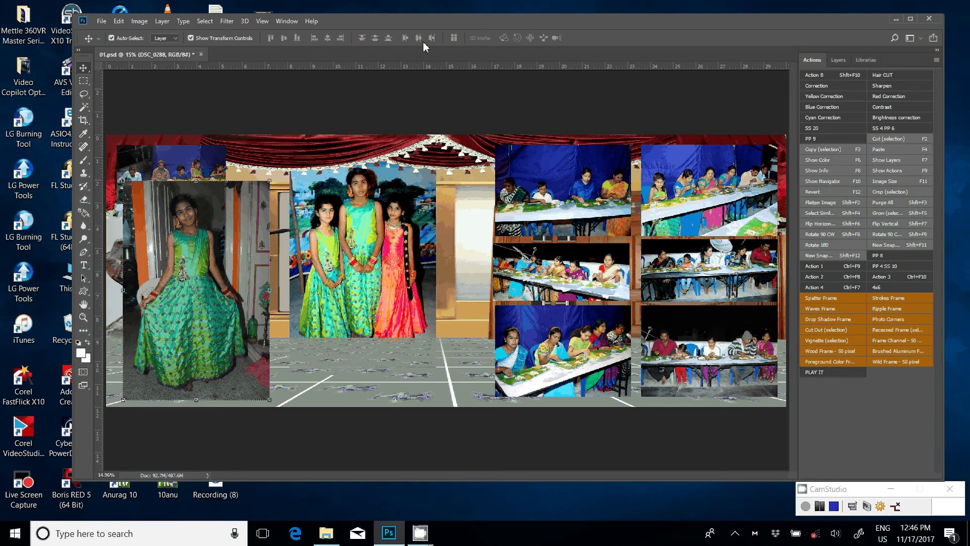
Brighten the green-gown photo with Levels: midtones 1.46, whites 205
key(ctrl+l)
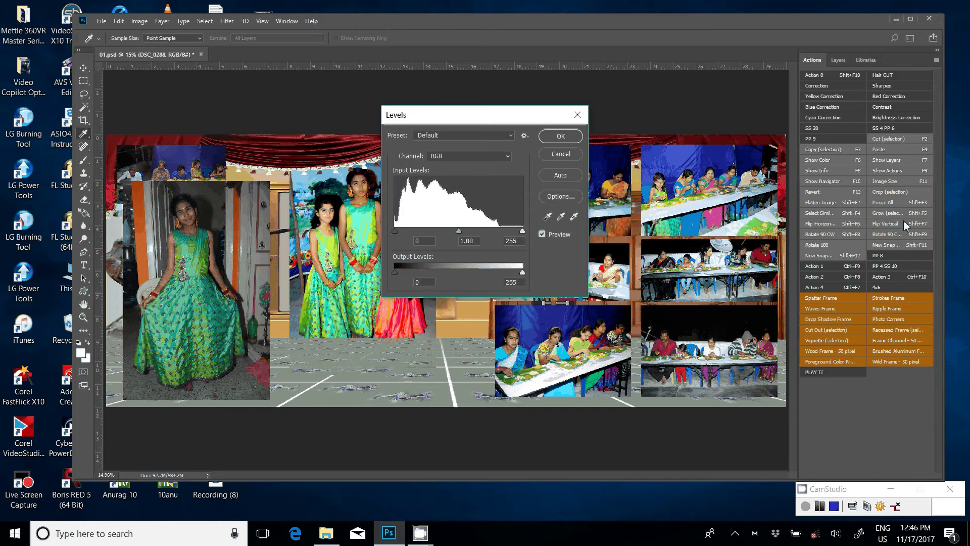
drag(458, 231, 441, 232)
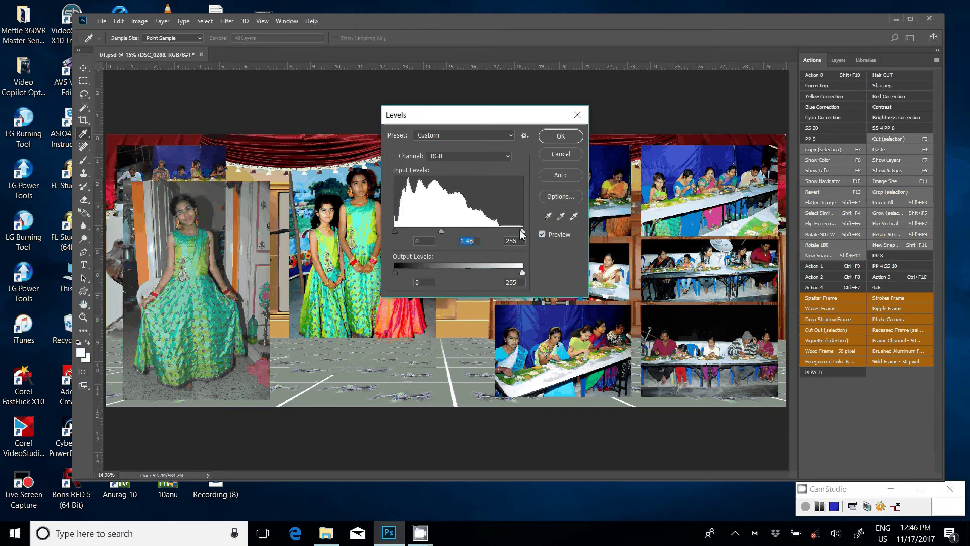
drag(522, 232, 498, 231)
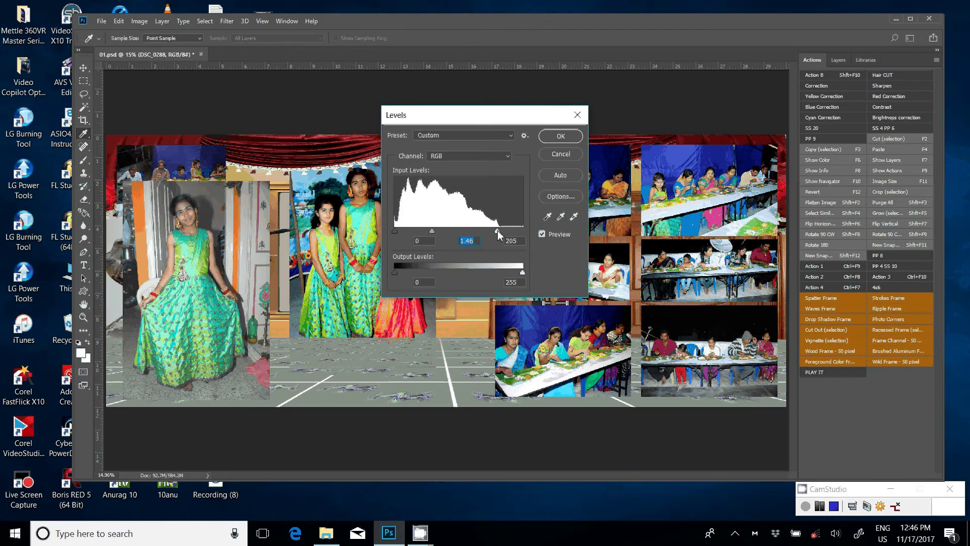
key(Return)
Zoom in to 200% on the girl's arm
key(v)
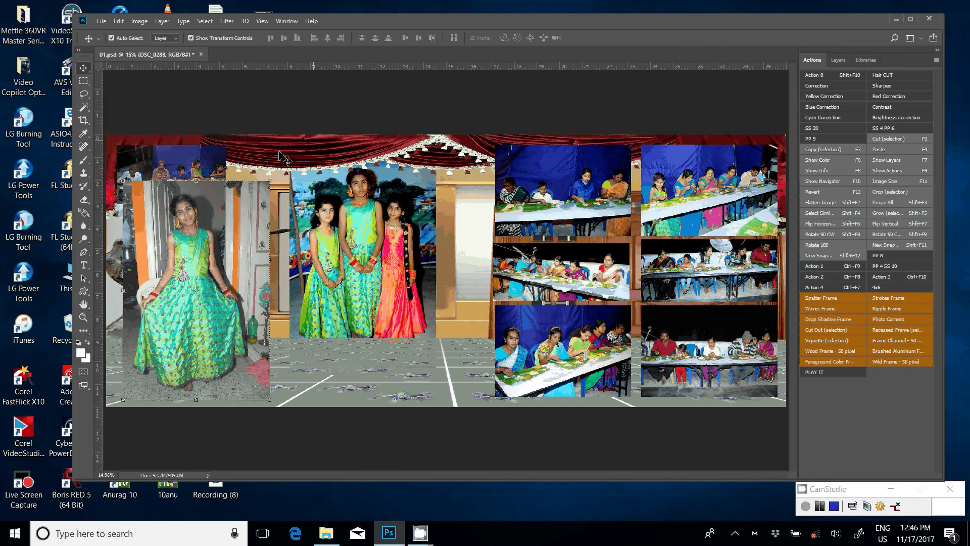
key(z)
click(197, 314)
click(226, 229)
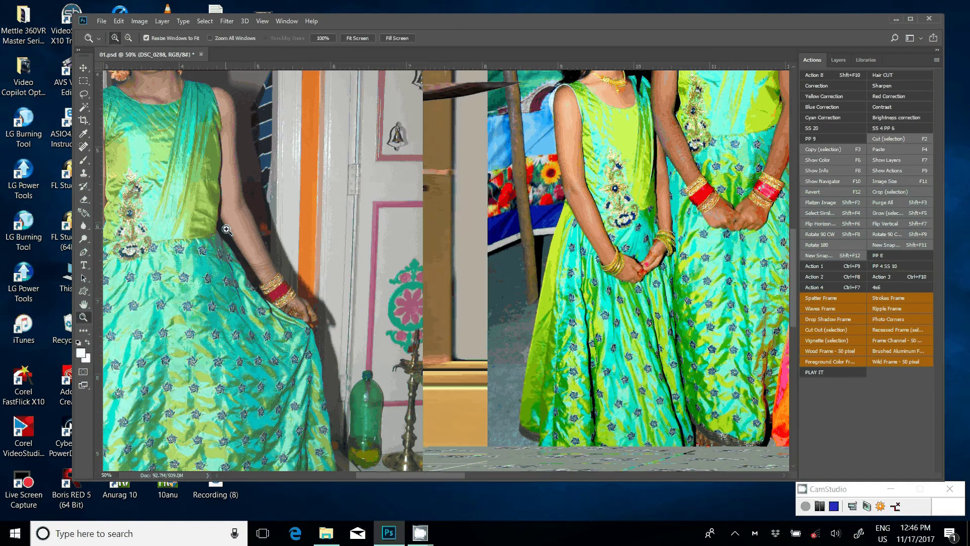
click(226, 229)
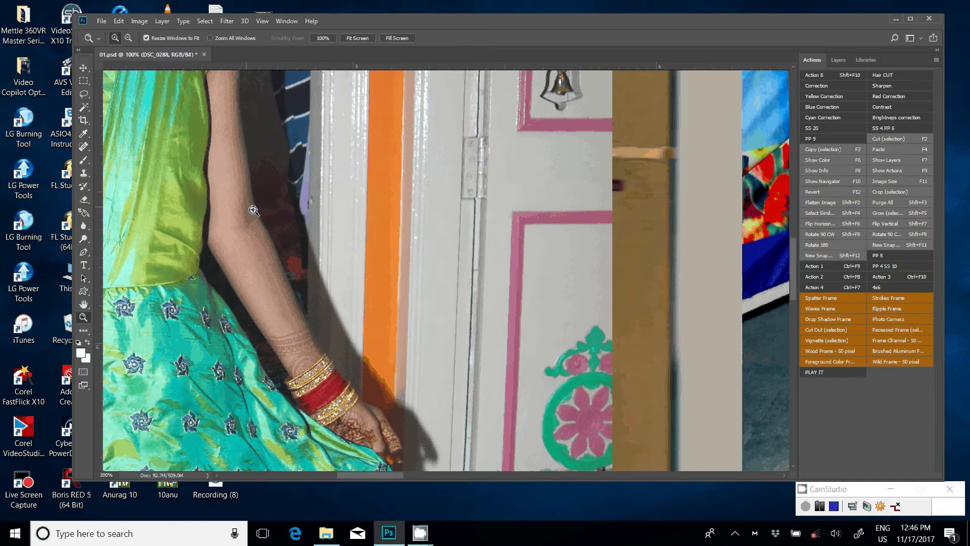
click(254, 210)
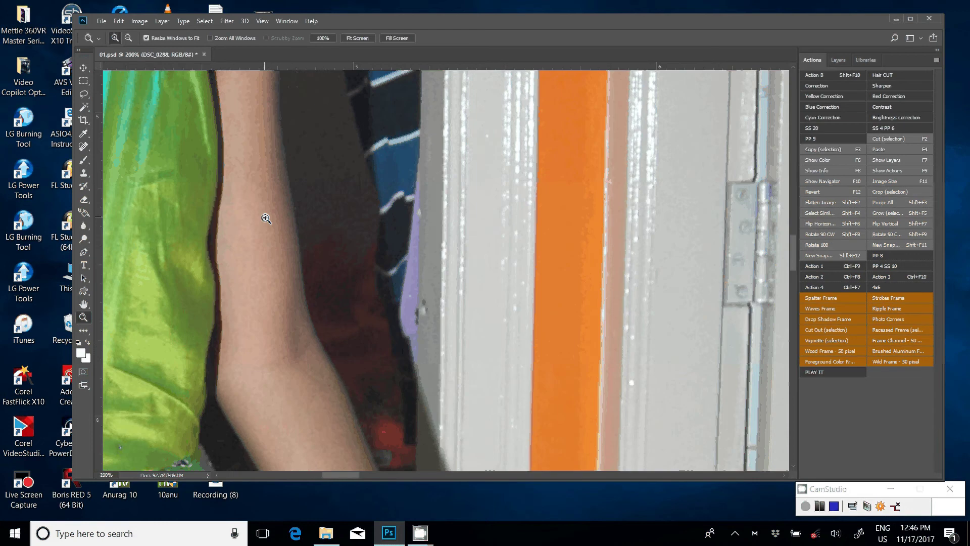
Start a Pen path tracing down the outer edge of the arm
key(p)
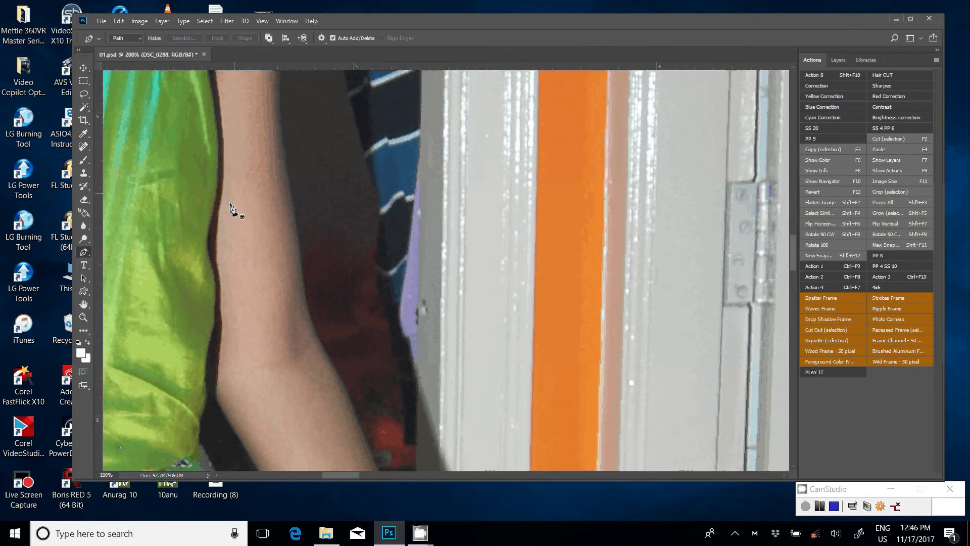
click(278, 120)
drag(297, 244, 298, 270)
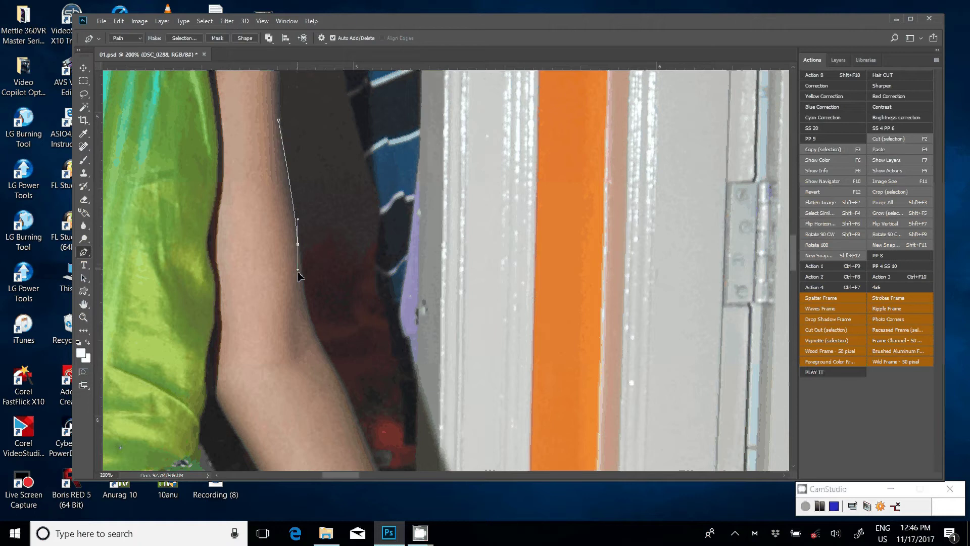
drag(322, 352, 331, 364)
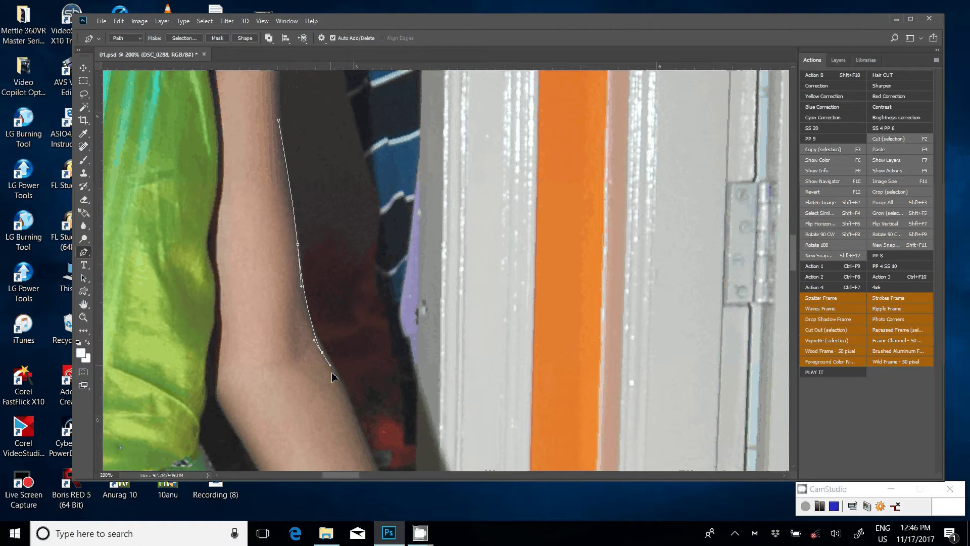
scroll(332, 377, down, 5)
click(357, 240)
click(374, 283)
Continue the path past the bangles and down the hand to the sari edge
drag(412, 339, 364, 145)
click(378, 199)
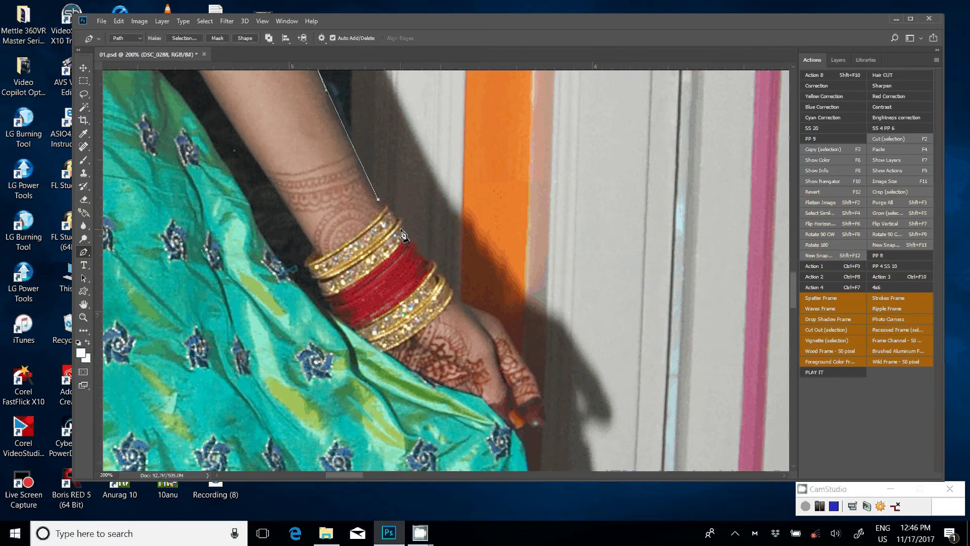
click(403, 234)
click(437, 270)
click(453, 297)
drag(500, 324, 463, 134)
click(489, 168)
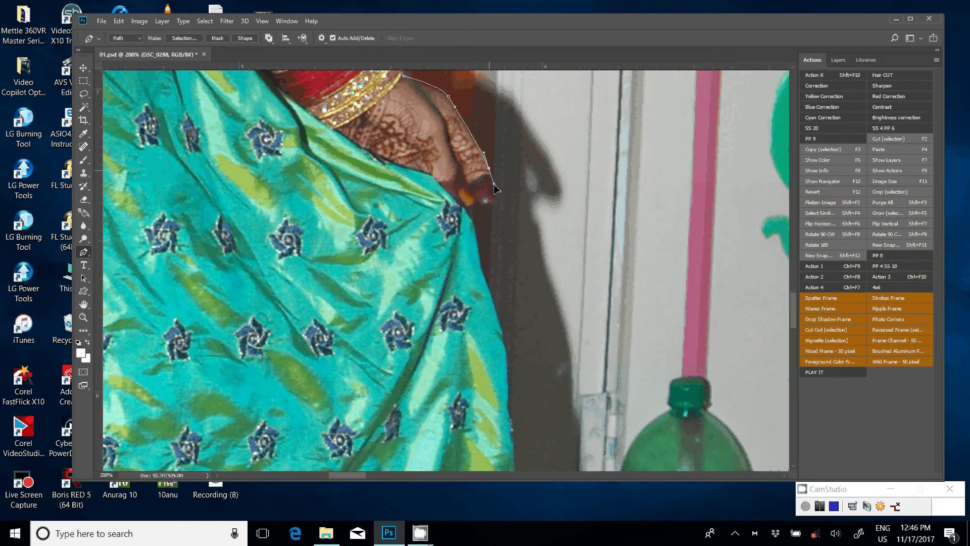
click(501, 209)
click(471, 207)
Trace the path down the right edge of the sari toward the hem
scroll(485, 283, down, 5)
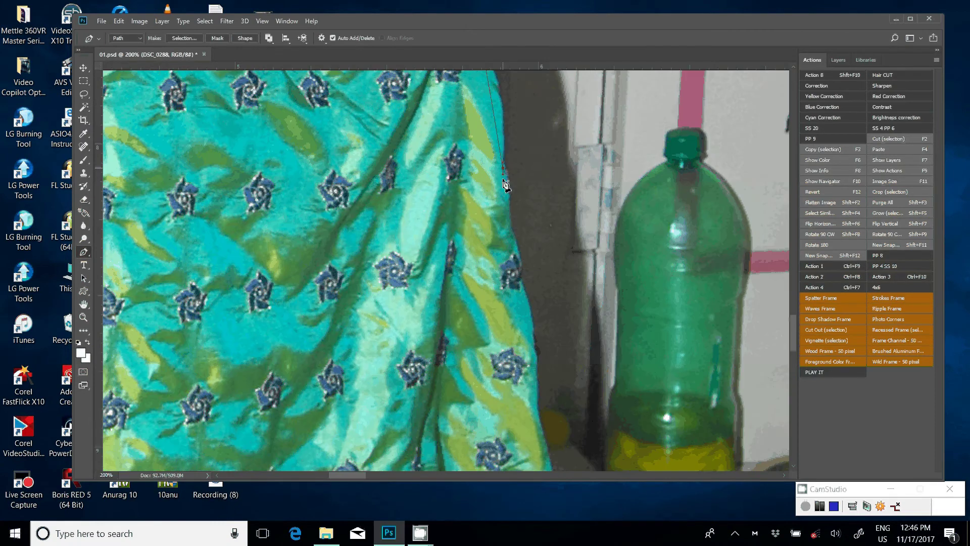
scroll(505, 185, down, 5)
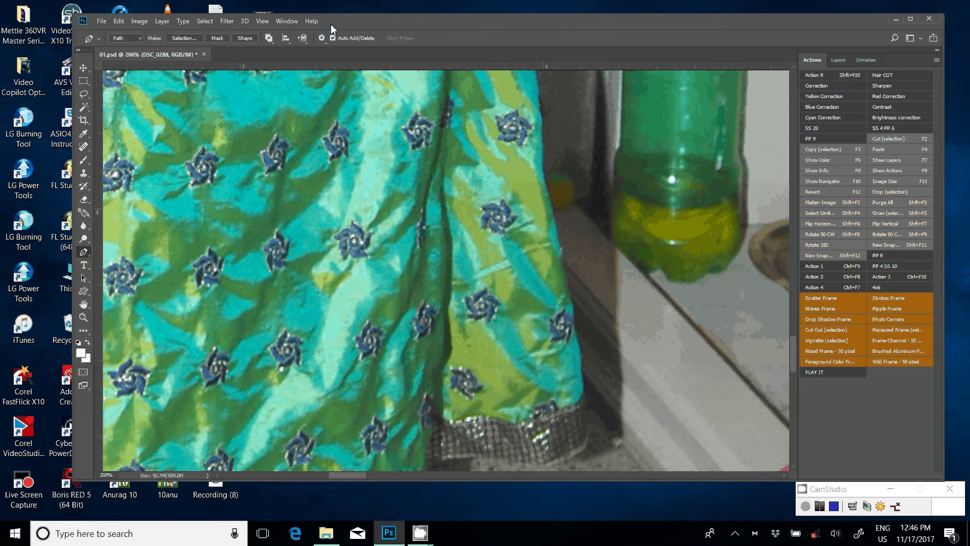
click(577, 385)
scroll(586, 323, down, 4)
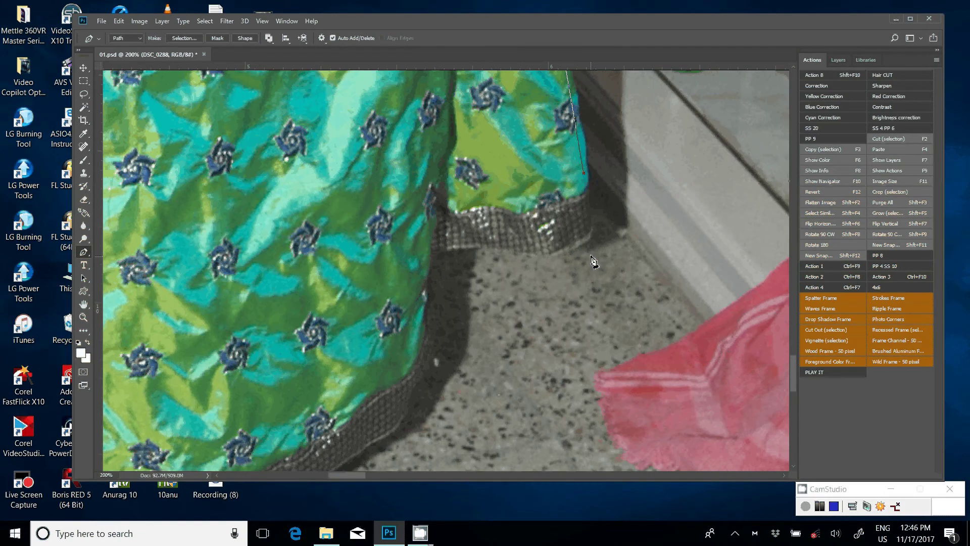
drag(594, 234, 593, 246)
drag(532, 254, 508, 251)
click(427, 248)
drag(438, 342, 437, 349)
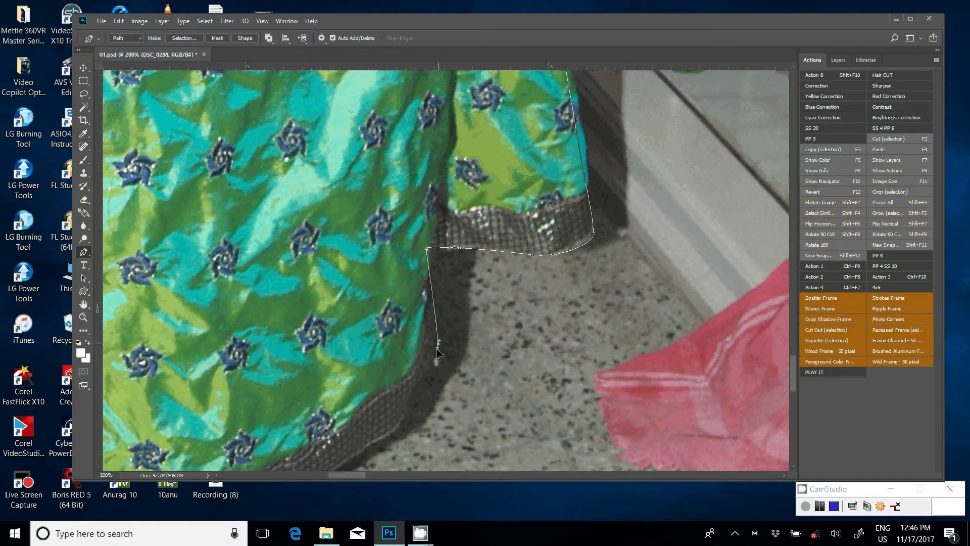
Extend the path along the hem just above the feet
scroll(438, 350, down, 4)
scroll(438, 350, left, 3)
drag(556, 206, 553, 217)
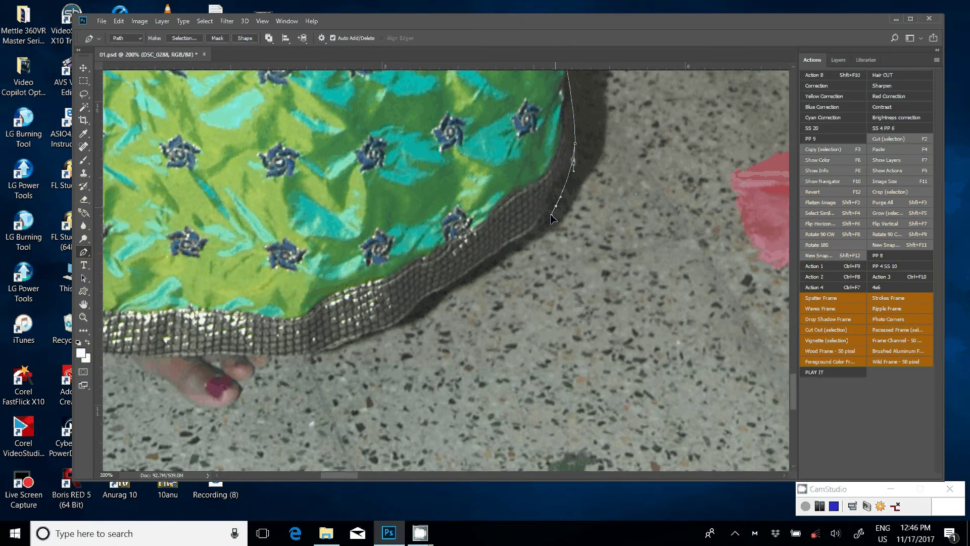
click(510, 244)
drag(417, 310, 408, 314)
Trace the path around the first toe and along the foot's sole
click(376, 336)
scroll(657, 217, down, 3)
scroll(657, 217, left, 6)
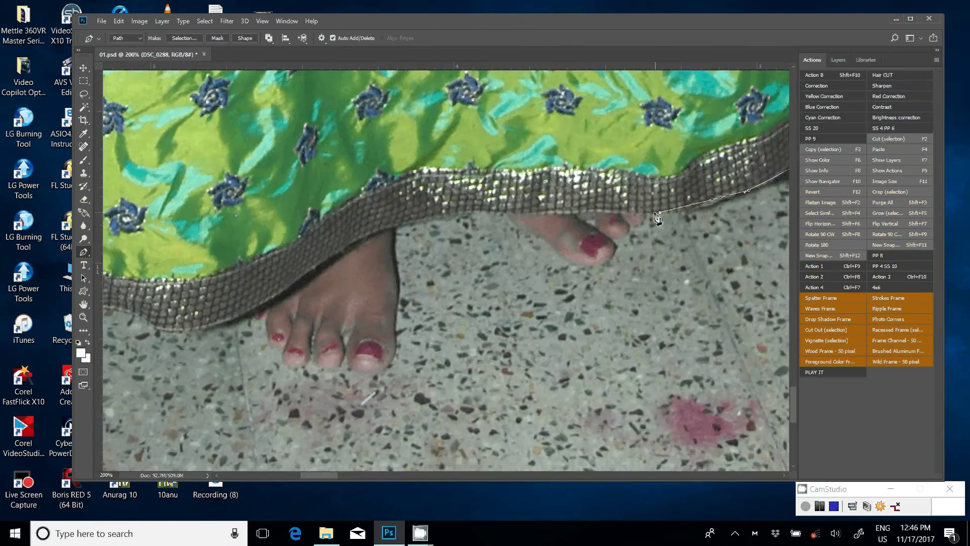
click(659, 213)
click(644, 219)
click(632, 227)
drag(626, 237, 620, 244)
click(617, 258)
click(586, 262)
click(568, 257)
drag(539, 240, 497, 215)
Continue the path along the hem and around the big toe
click(495, 212)
click(396, 226)
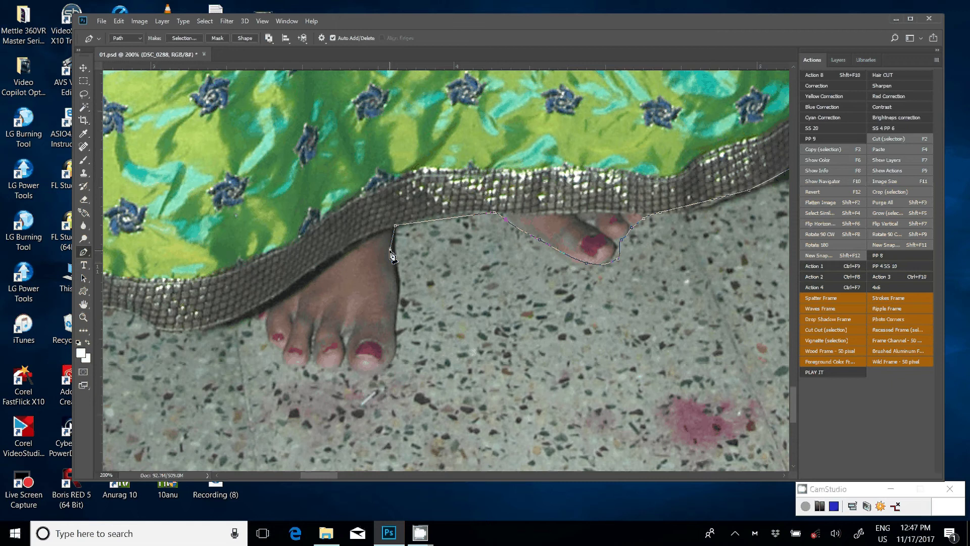
drag(393, 257, 496, 112)
click(492, 150)
drag(478, 184, 485, 181)
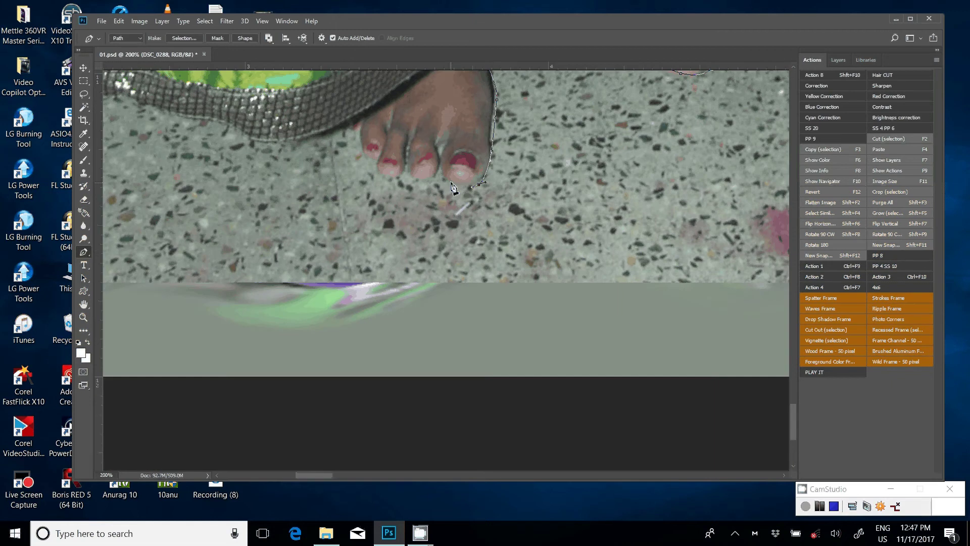
click(452, 182)
click(439, 169)
click(428, 181)
Trace around the small toes and up the toe's left edge
click(405, 172)
click(391, 180)
click(378, 169)
click(361, 154)
click(346, 125)
click(295, 138)
Extend the path along the skirt's lower edge and curve it upward
drag(295, 137, 567, 242)
click(565, 237)
click(470, 217)
click(419, 208)
click(380, 172)
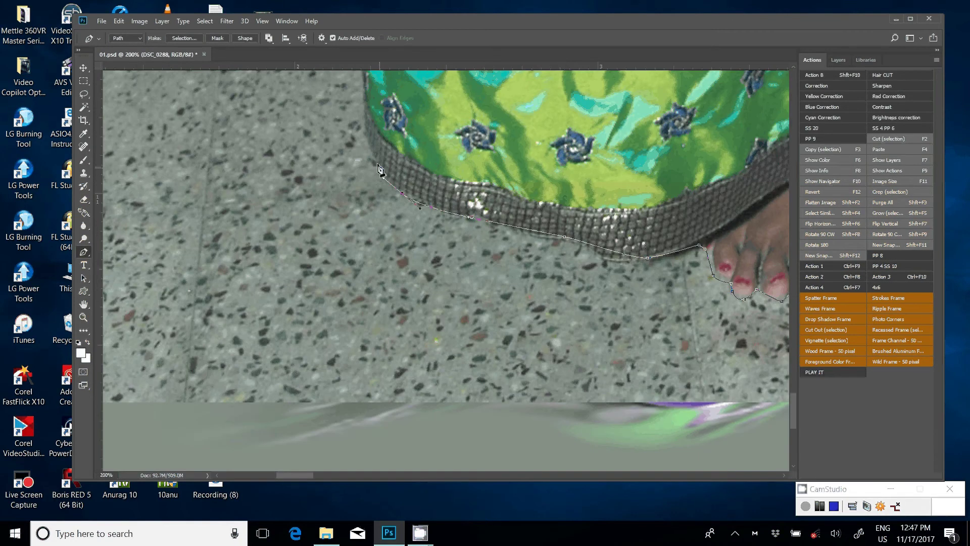
drag(380, 171, 487, 396)
drag(469, 337, 469, 311)
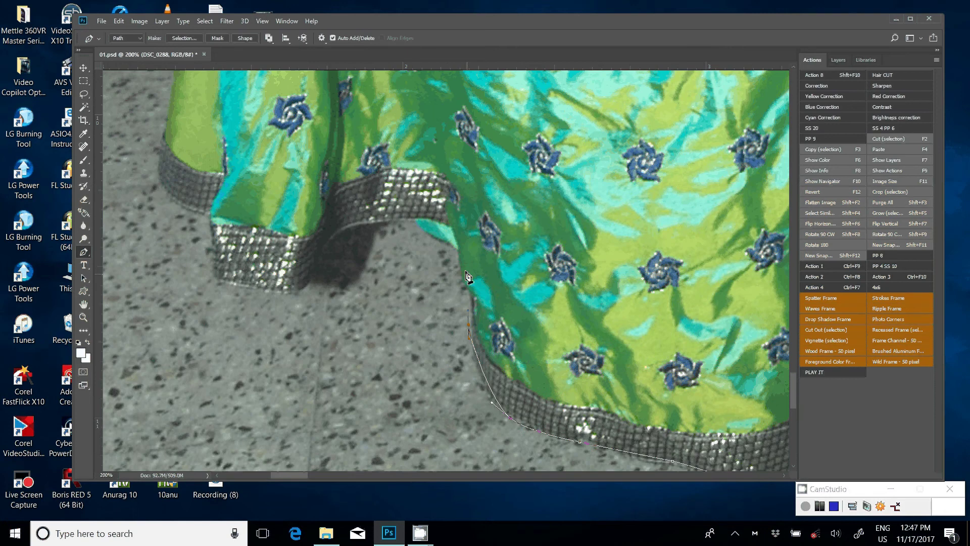
click(456, 251)
drag(448, 221, 458, 224)
Trace the path around the lower fold and up the skirt edge
click(345, 229)
click(306, 281)
drag(291, 287, 284, 287)
click(217, 273)
click(205, 216)
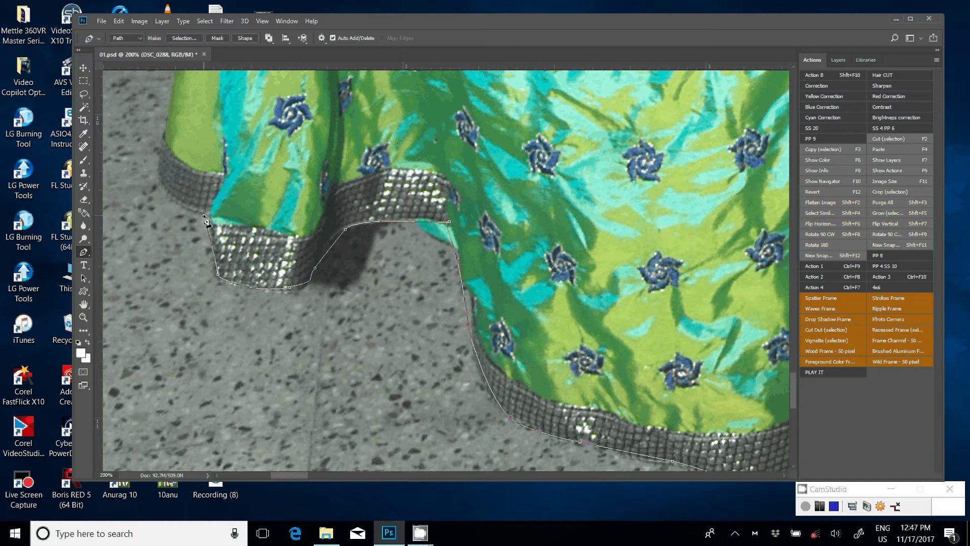
mouse_move(207, 220)
mouse_down()
mouse_move(334, 380)
mouse_move(293, 437)
mouse_up()
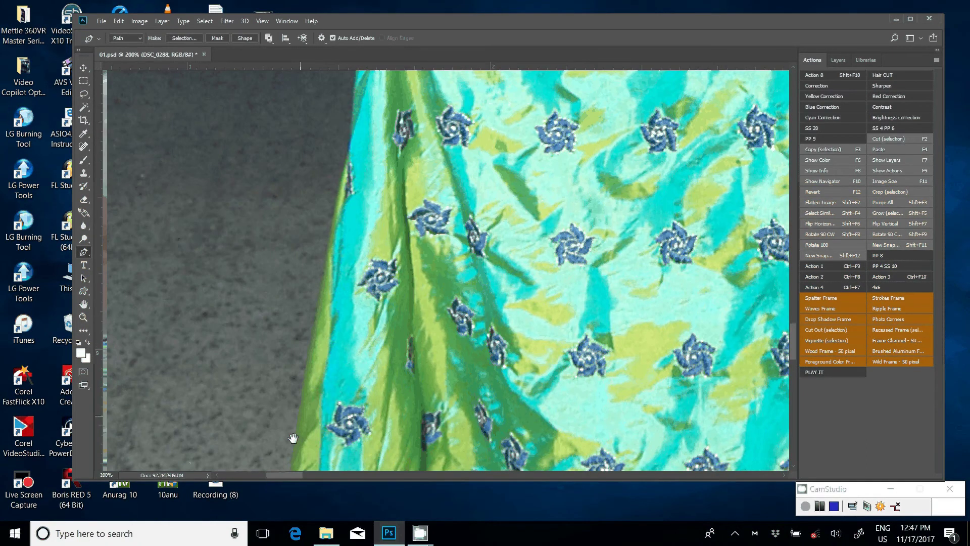
scroll(301, 344, up, 3)
drag(302, 344, 306, 247)
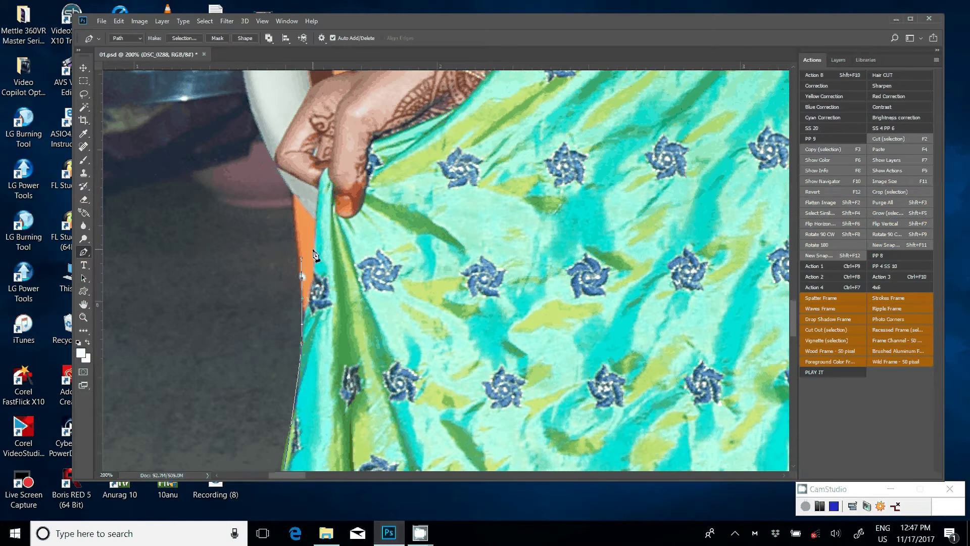
Undo the misplaced segment and trace up the fabric edge to the hand
key(ctrl+z)
click(317, 193)
click(278, 168)
click(276, 147)
drag(291, 119, 290, 285)
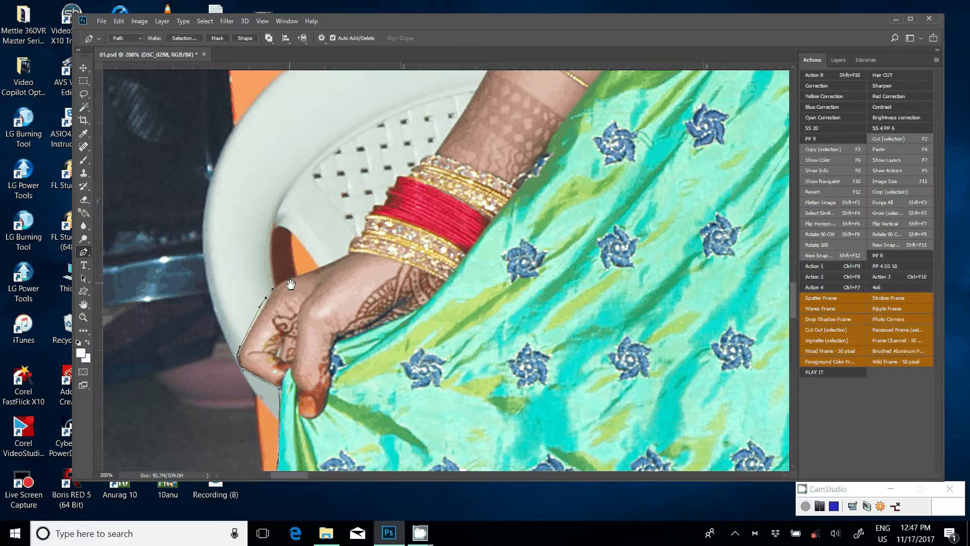
key(alt+z)
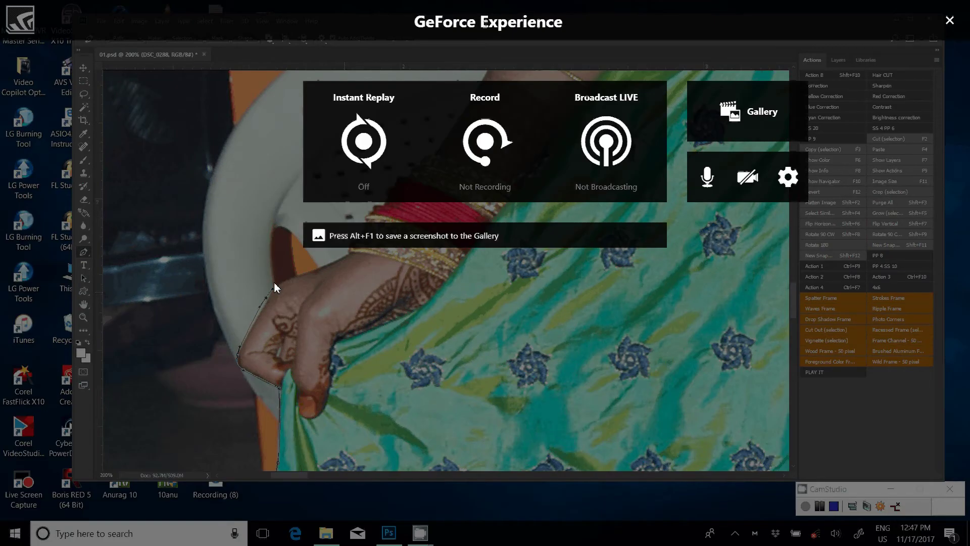
Close and reopen the GeForce overlay, checking its empty capture gallery
click(949, 22)
key(alt+z)
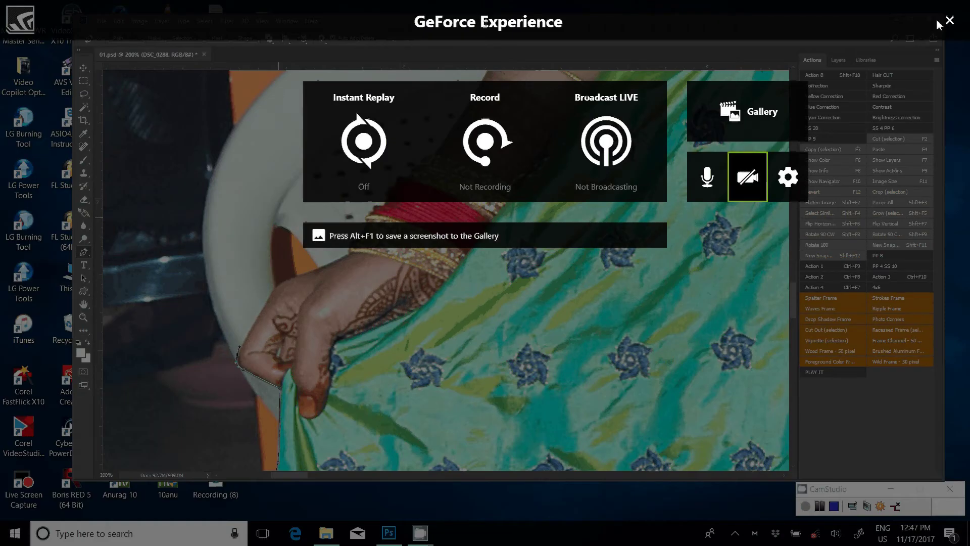
click(788, 111)
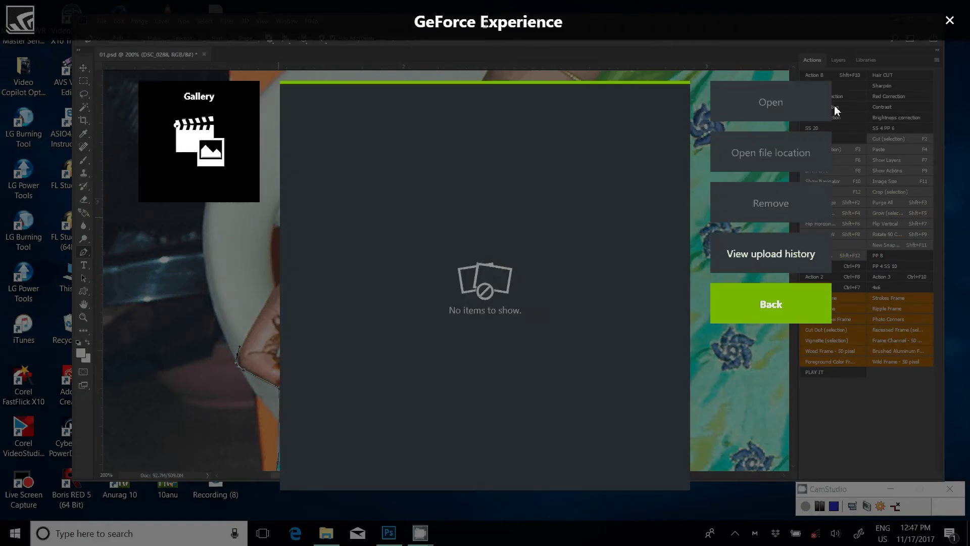
click(762, 308)
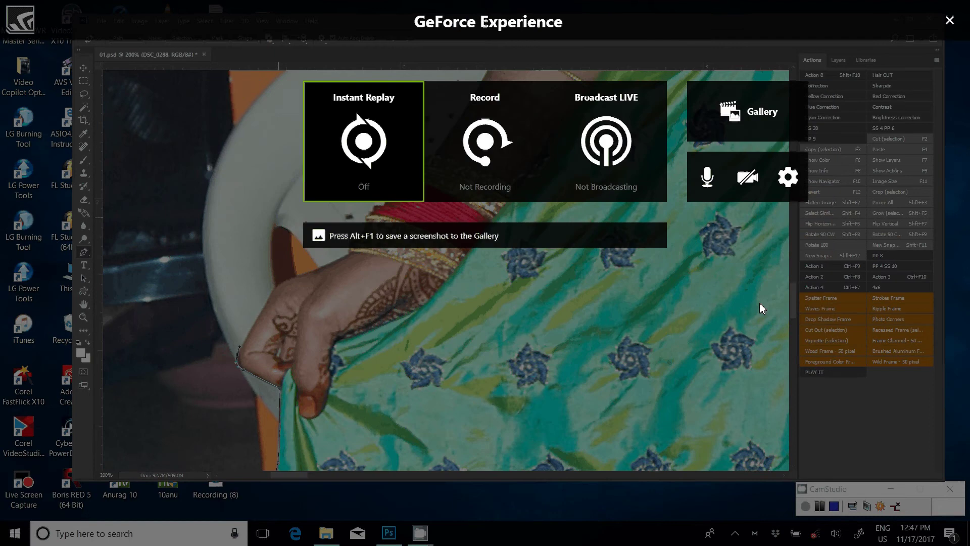
click(781, 123)
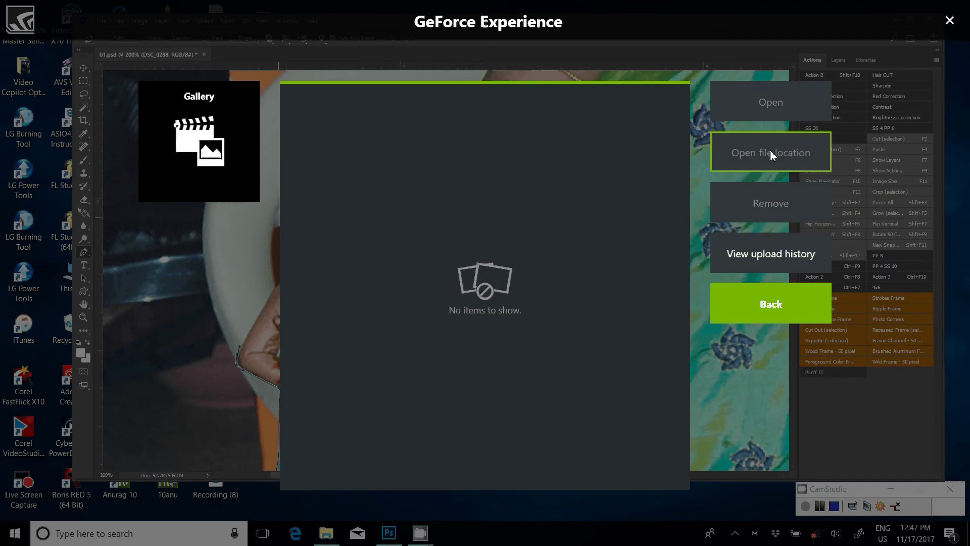
click(776, 304)
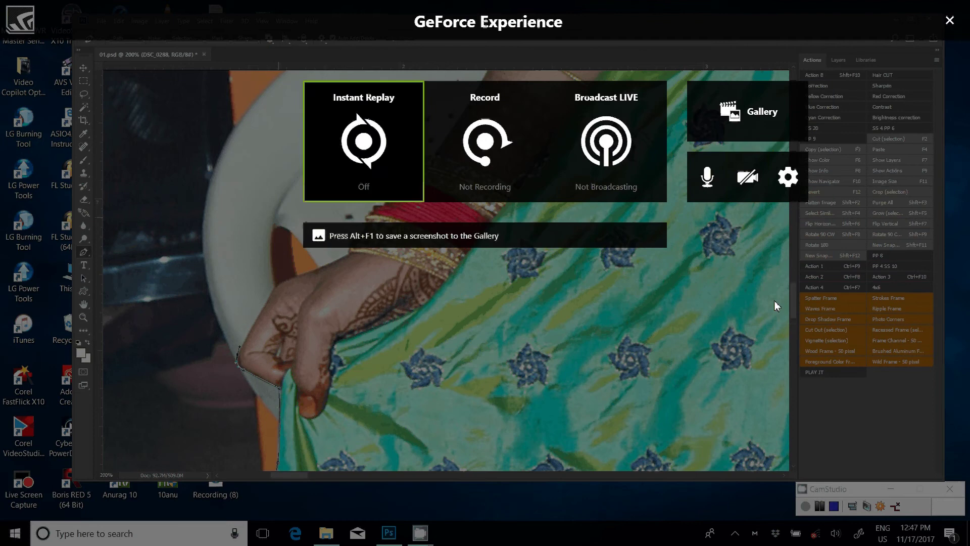
Browse the overlay's HUD layout settings for FPS Counter and Comments, then close it
click(751, 183)
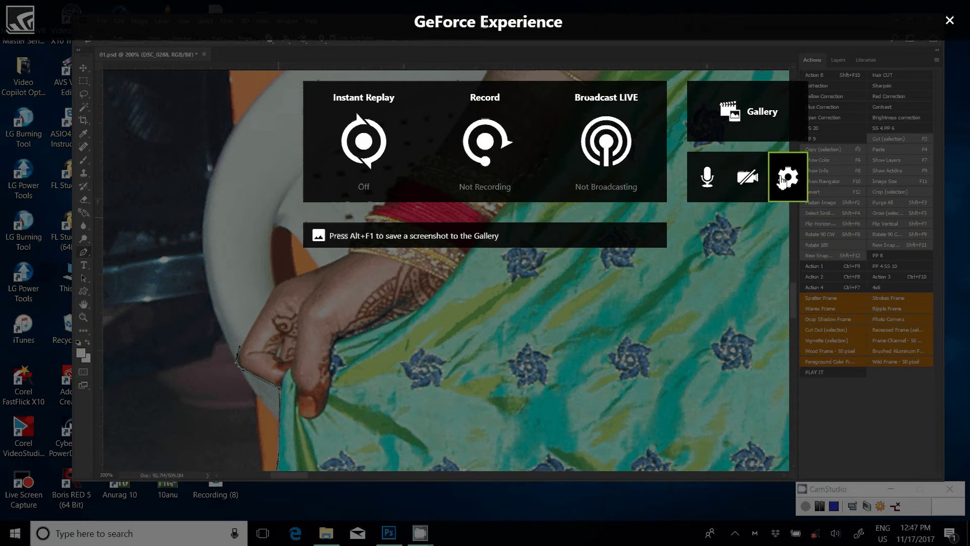
click(783, 180)
scroll(418, 166, down, 1)
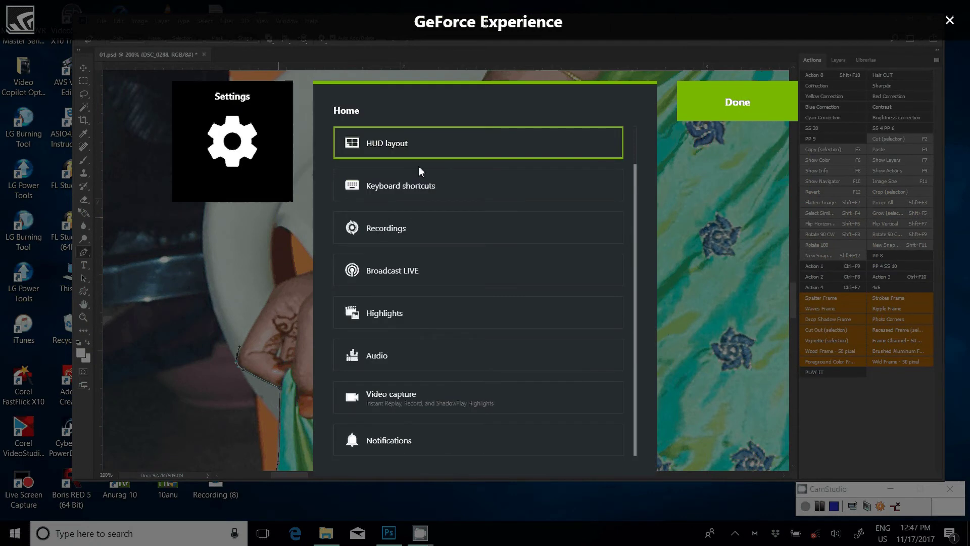
key(Escape)
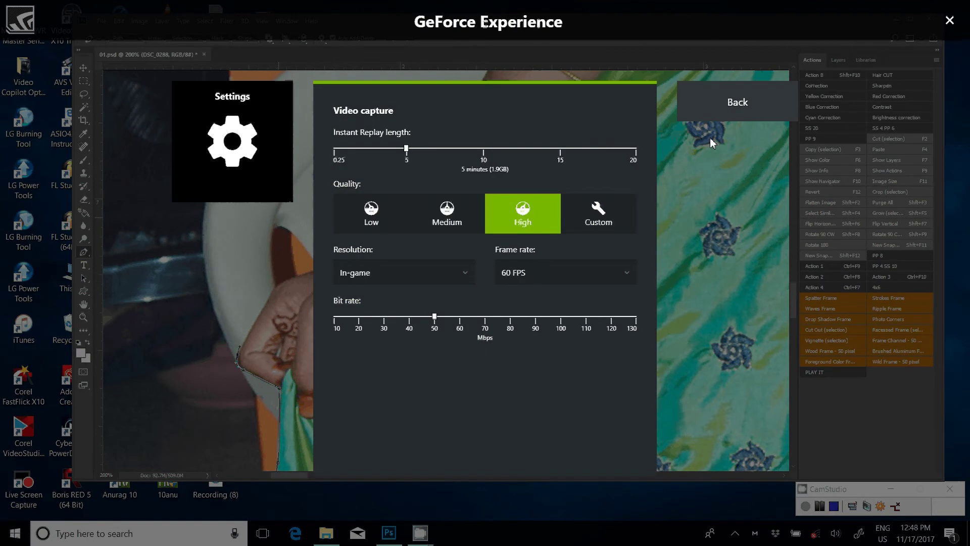
click(746, 98)
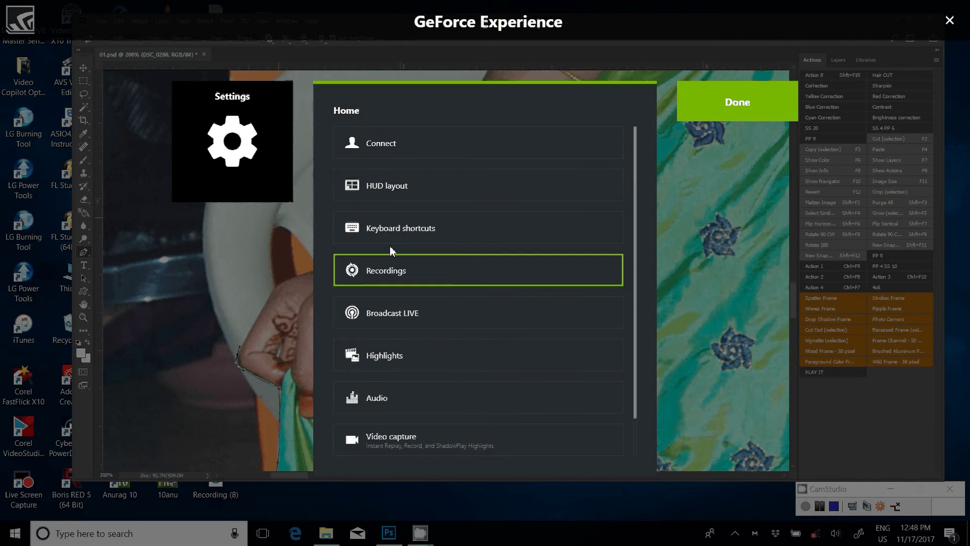
click(398, 183)
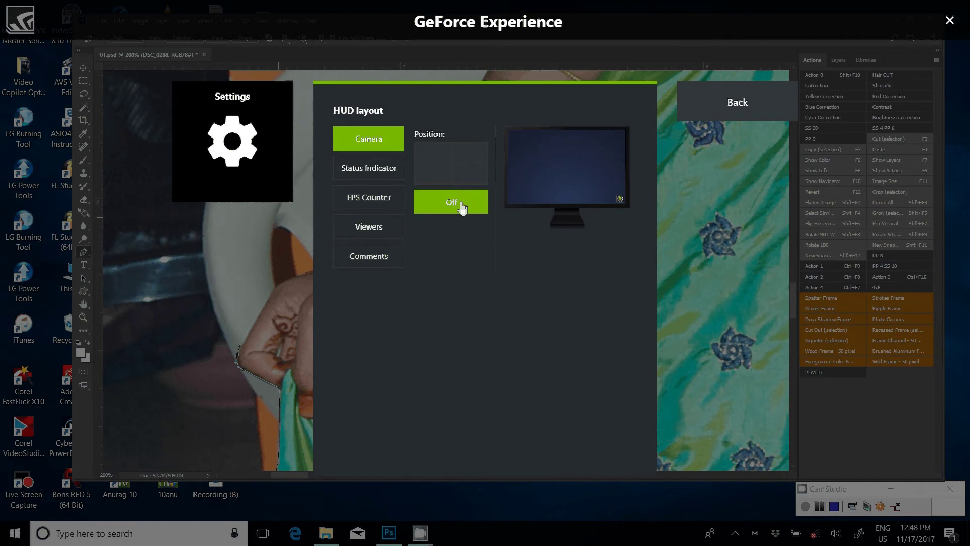
click(347, 201)
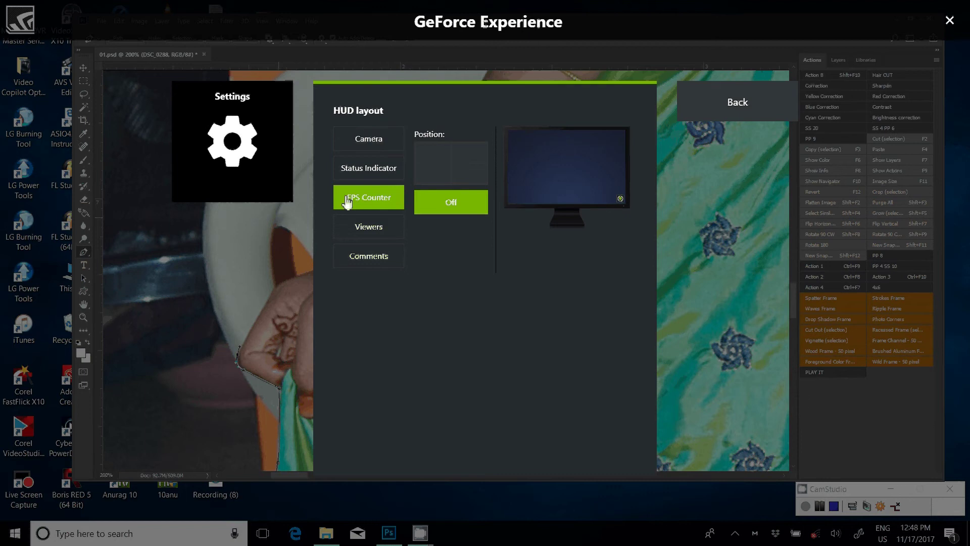
click(356, 256)
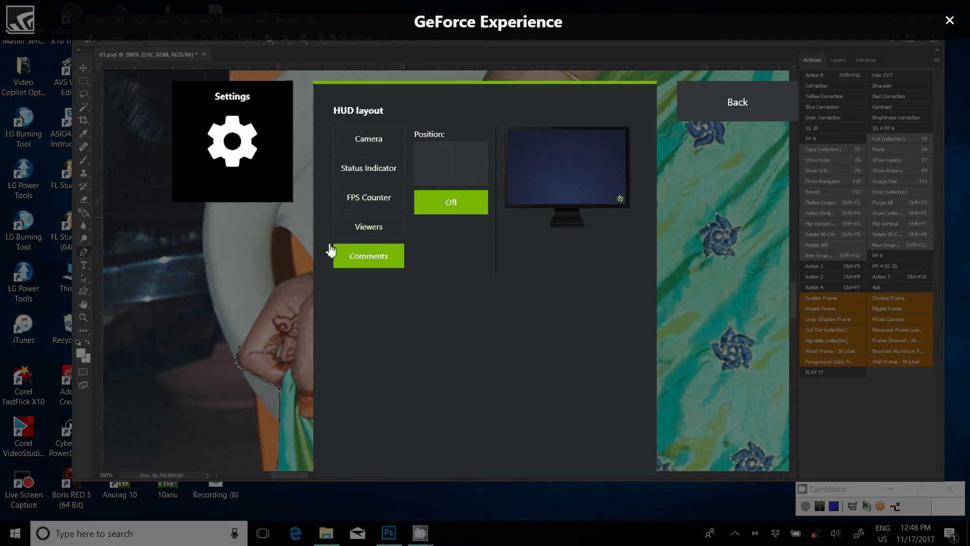
click(738, 108)
click(951, 21)
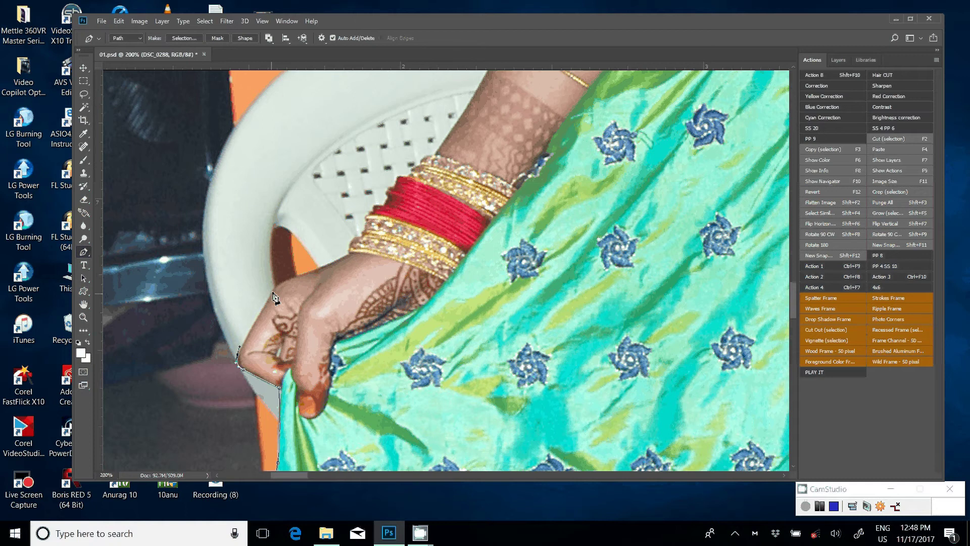
Trace the path along the hand, wrist and bangles, undoing one misplaced point
click(300, 278)
key(ctrl+z)
key(ctrl+plus)
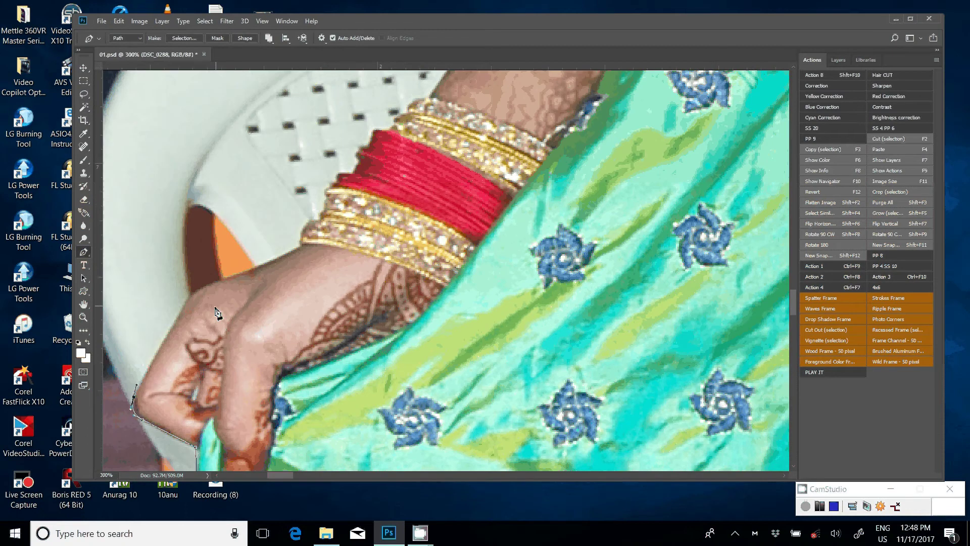
drag(216, 312, 217, 288)
drag(277, 258, 300, 247)
click(314, 221)
drag(374, 130, 382, 134)
click(388, 124)
click(406, 107)
click(429, 97)
Extend the path up the outer edge of the forearm
drag(357, 276, 432, 289)
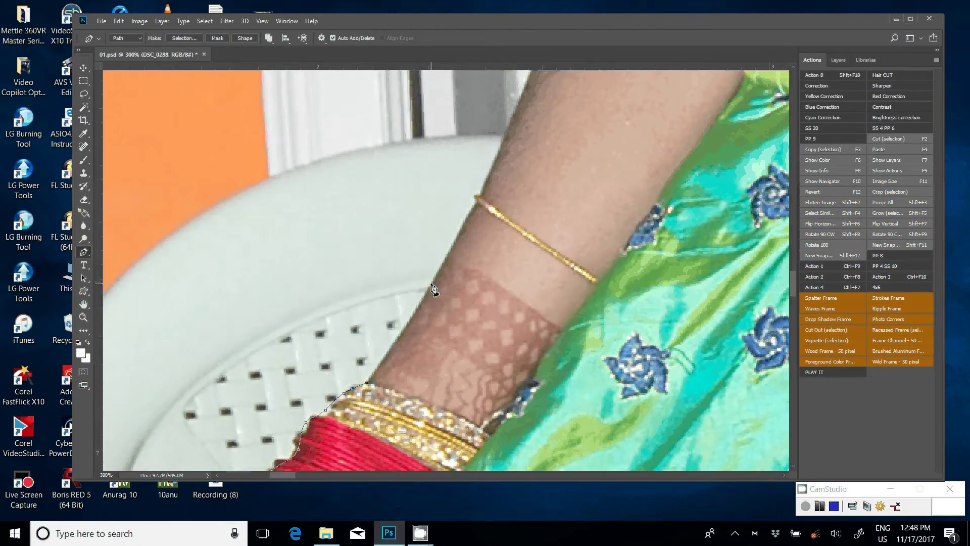
click(431, 283)
click(490, 170)
click(498, 150)
drag(498, 150, 389, 402)
click(445, 287)
click(459, 261)
drag(491, 193, 510, 128)
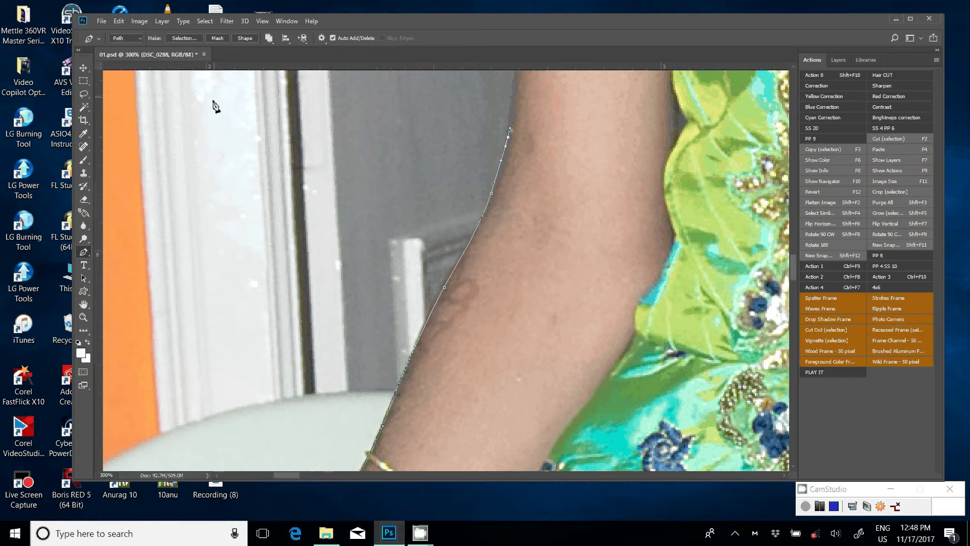
Continue the outline up the arm and over the top of the shoulder
scroll(456, 227, up, 5)
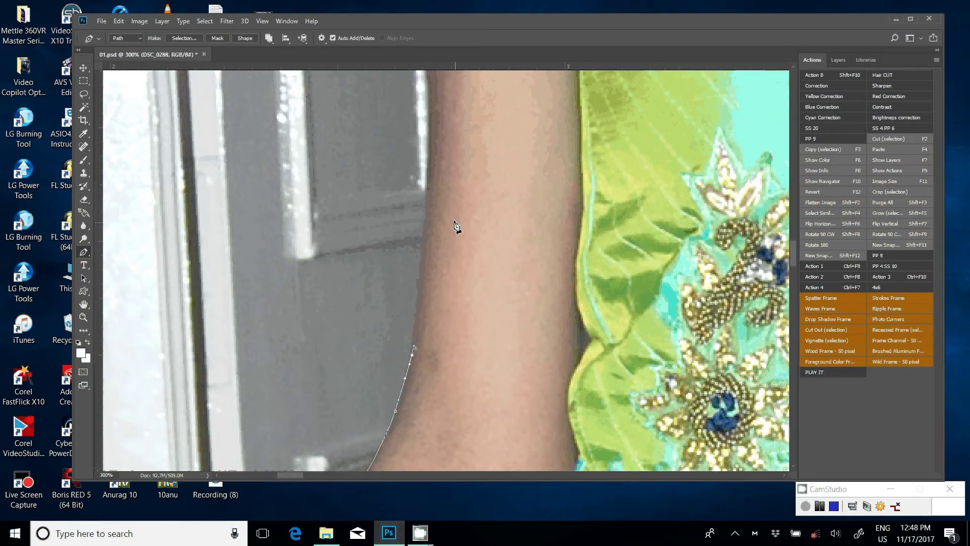
scroll(456, 227, up, 2)
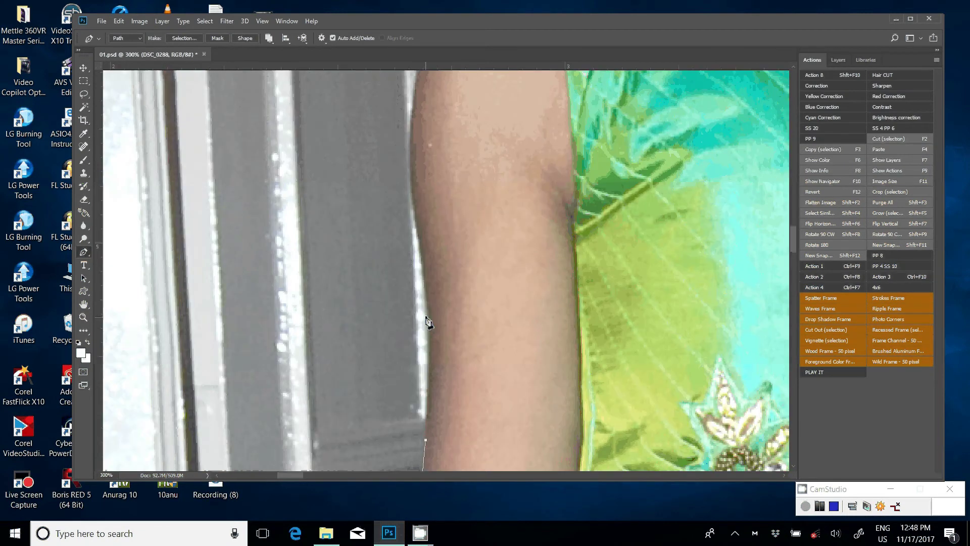
drag(425, 311, 410, 170)
scroll(410, 169, up, 3)
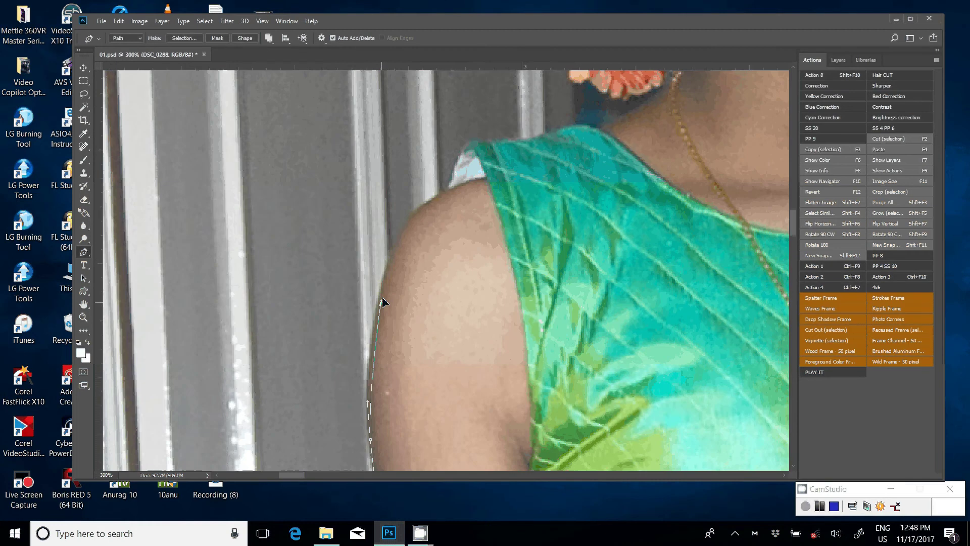
drag(412, 219, 450, 190)
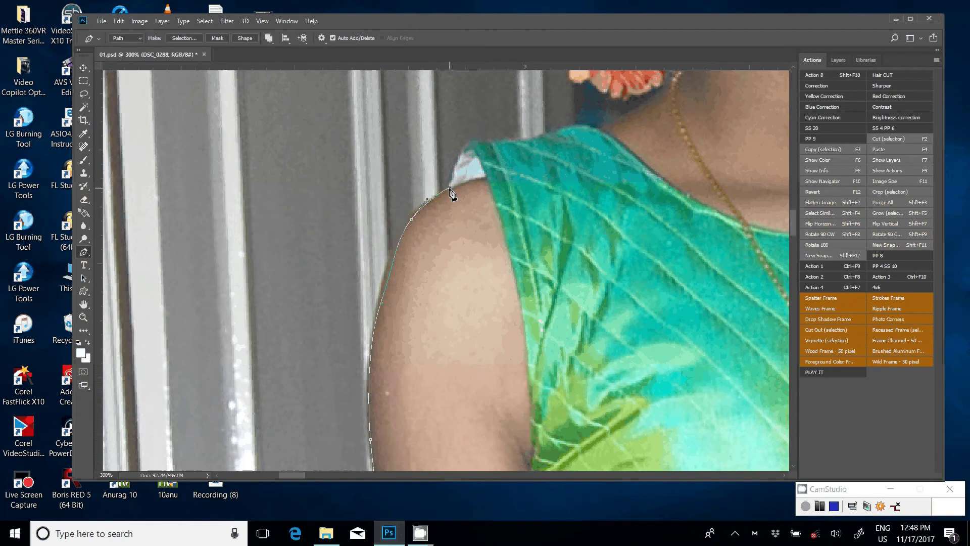
mouse_move(474, 139)
mouse_down()
mouse_move(542, 137)
mouse_move(441, 345)
mouse_up()
Curve the outline around the left earring, up the hair and over the head
drag(382, 327, 384, 321)
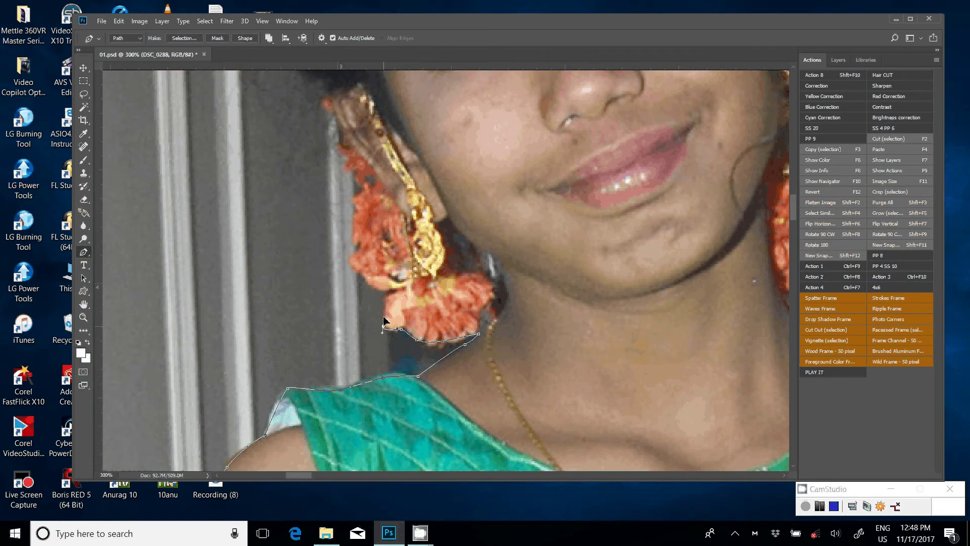
click(383, 284)
drag(349, 266, 341, 254)
click(365, 185)
mouse_move(339, 139)
mouse_down()
mouse_move(331, 116)
mouse_move(350, 295)
mouse_up()
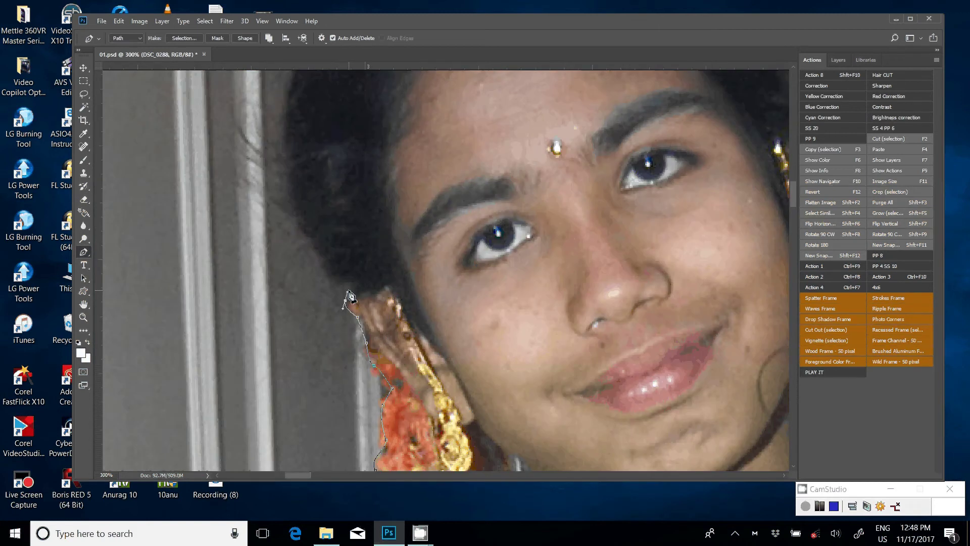
click(301, 209)
scroll(321, 235, up, 5)
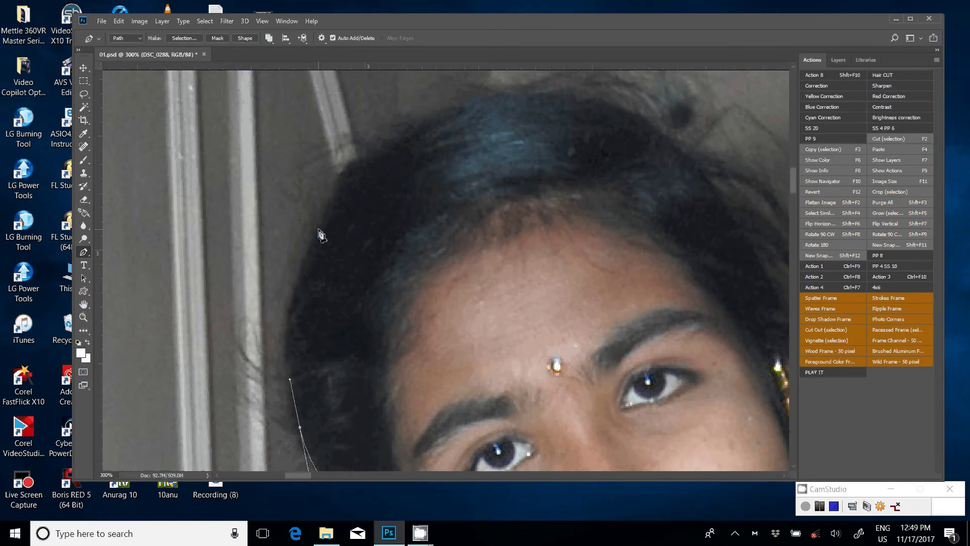
drag(321, 224, 352, 167)
drag(531, 87, 616, 84)
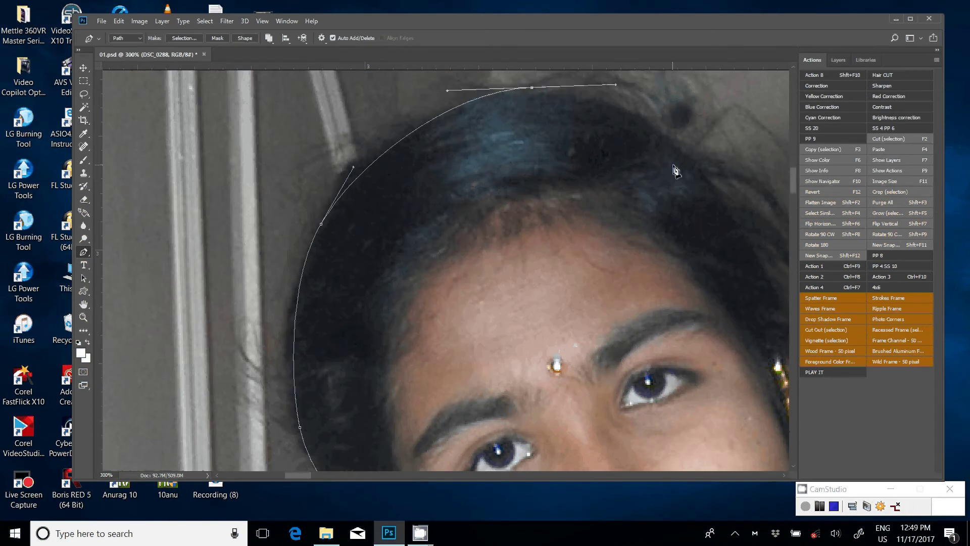
mouse_move(726, 189)
mouse_down()
mouse_move(757, 246)
mouse_move(519, 164)
mouse_move(569, 355)
mouse_up()
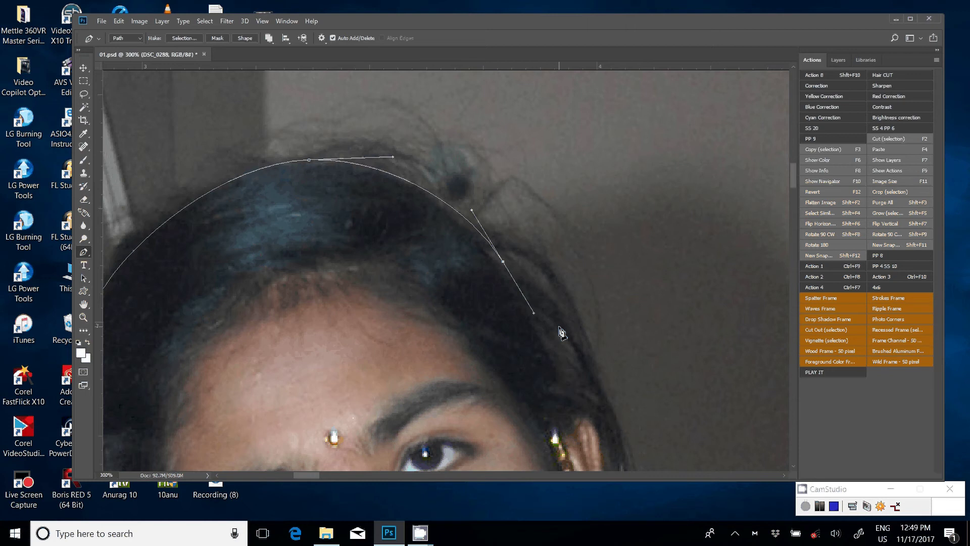
Redo the right side of the hair, then trace around the right earring and neck
key(ctrl+z)
drag(531, 251, 566, 288)
drag(603, 395, 489, 137)
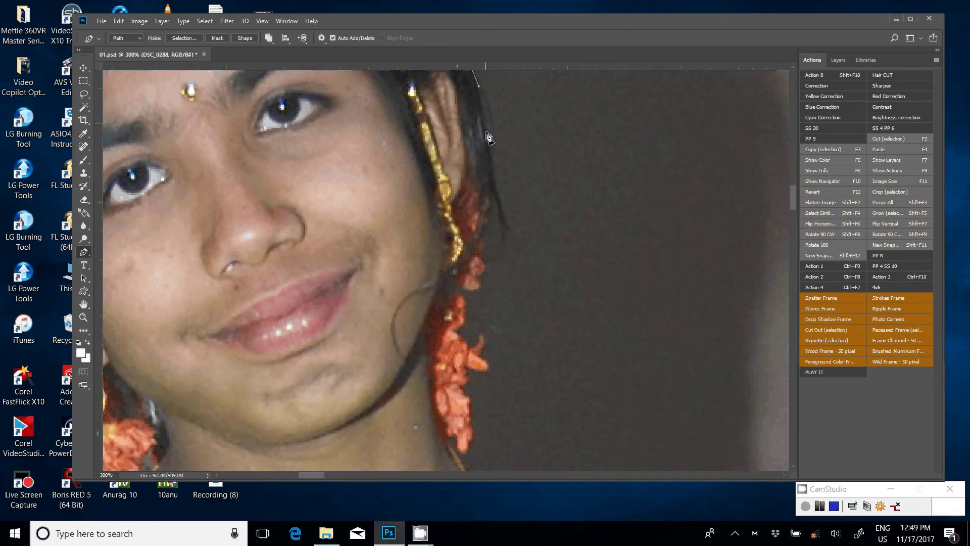
drag(484, 247, 454, 289)
click(482, 277)
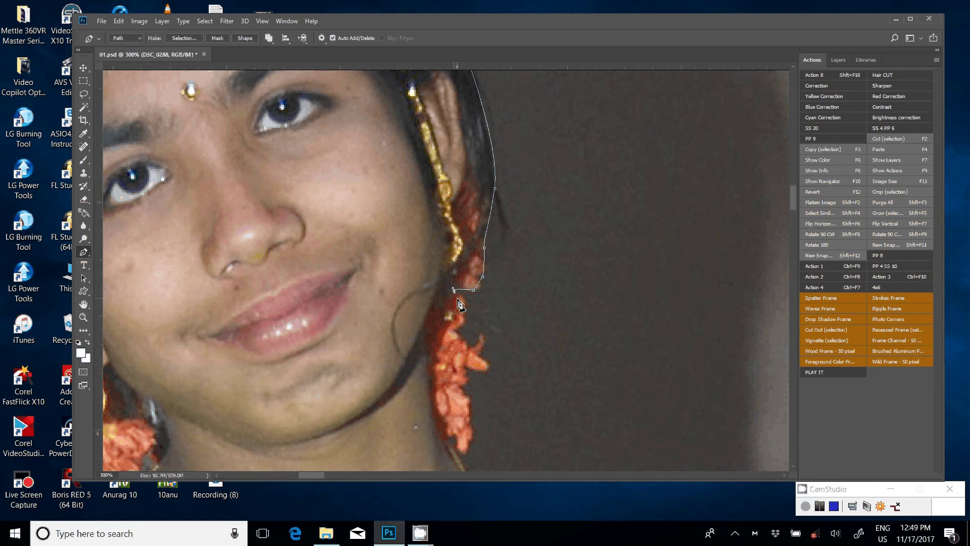
mouse_move(455, 333)
mouse_down()
mouse_move(482, 357)
mouse_move(465, 364)
mouse_move(465, 145)
mouse_up()
click(468, 169)
click(471, 191)
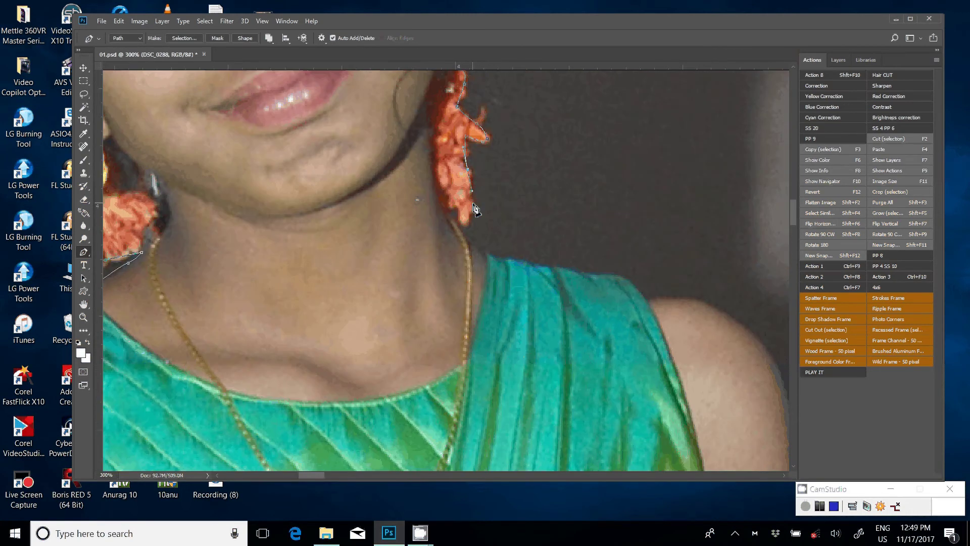
click(474, 209)
drag(466, 224, 478, 218)
Finish the outline along the right shoulder and down the right arm
click(486, 255)
drag(613, 277, 639, 282)
click(641, 299)
mouse_move(563, 313)
mouse_down()
mouse_move(447, 106)
mouse_move(480, 124)
mouse_up()
drag(510, 191, 516, 228)
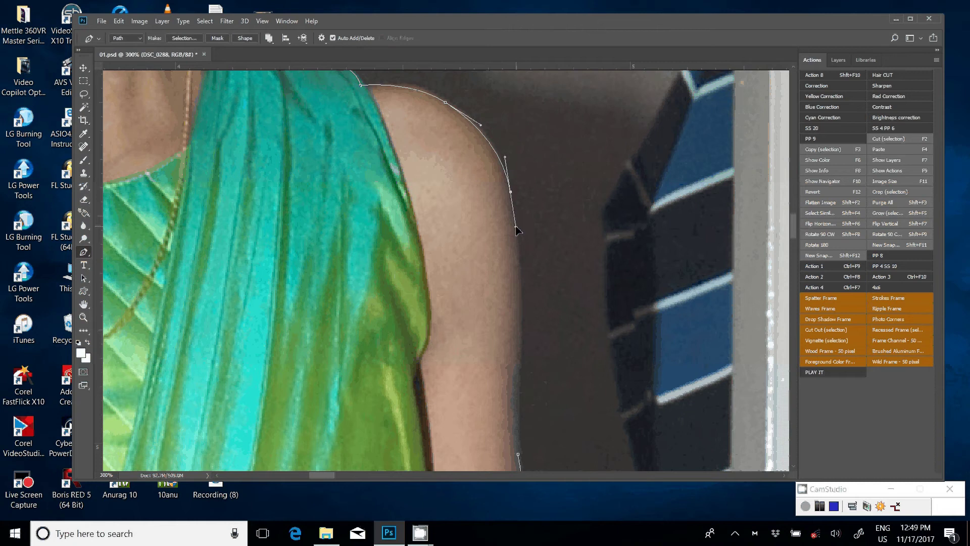
scroll(516, 230, down, 5)
drag(510, 163, 511, 188)
click(508, 258)
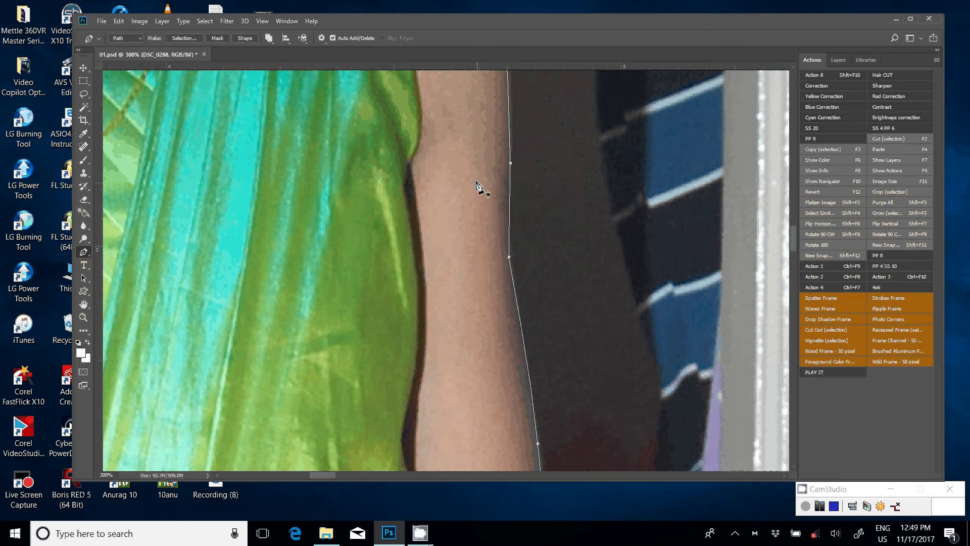
Turn the path into a 2 px feathered selection and copy the girl to Layer 14
right_click(477, 183)
click(503, 232)
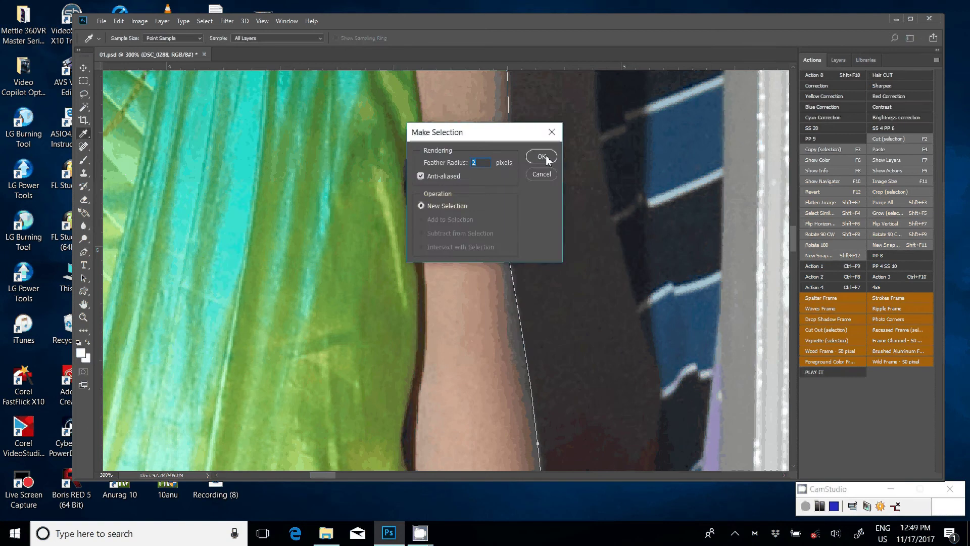
click(541, 157)
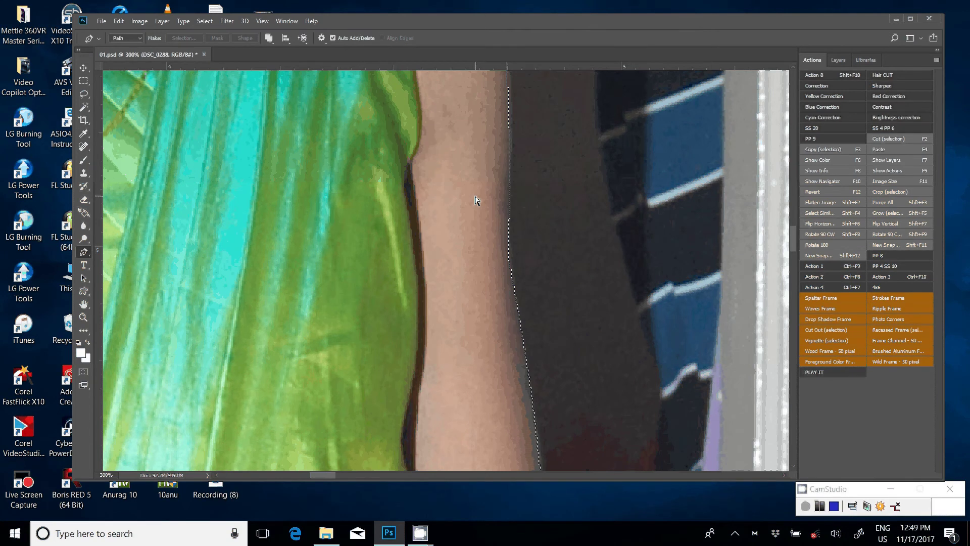
key(ctrl+j)
Hide the DSC_0288 photo layer and fit the whole spread on screen
click(838, 59)
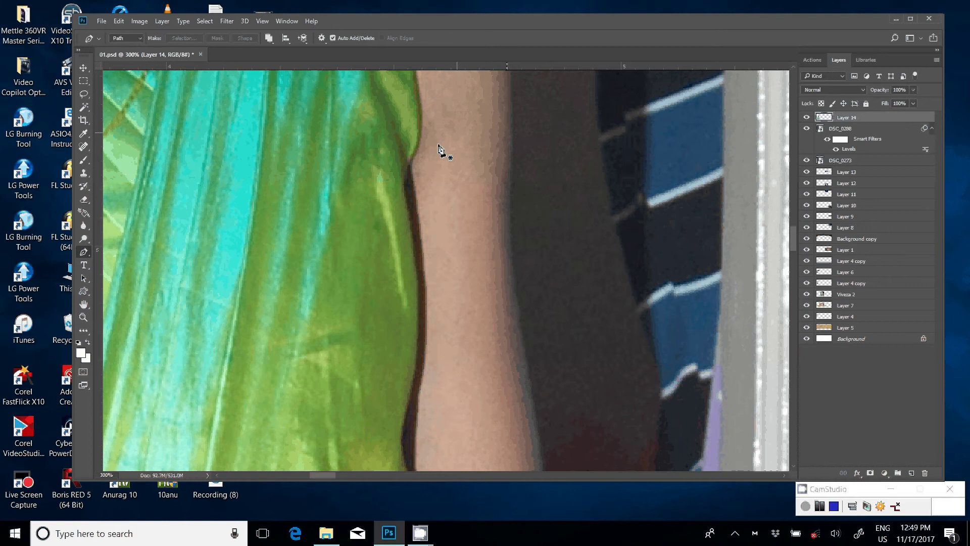
key(c)
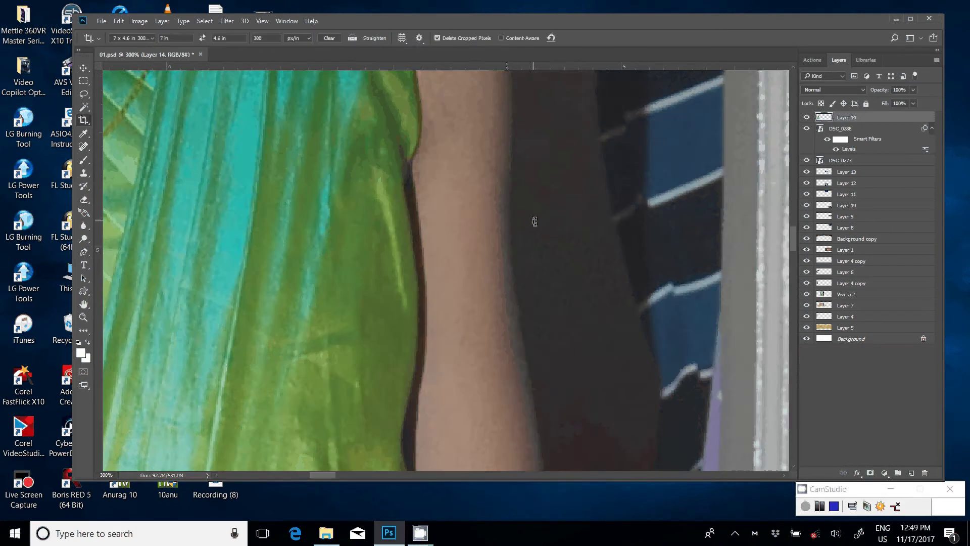
key(v)
click(584, 206)
click(806, 128)
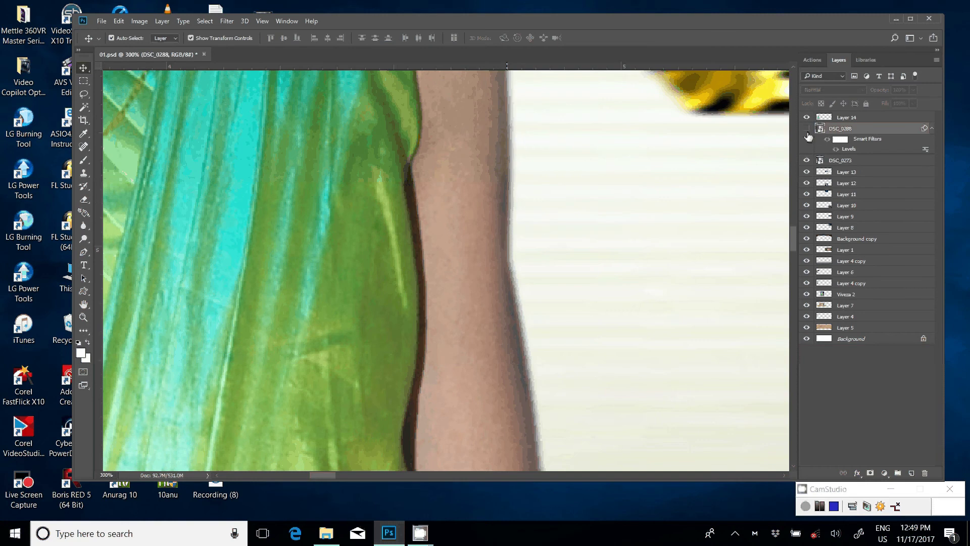
key(z)
key(ctrl+0)
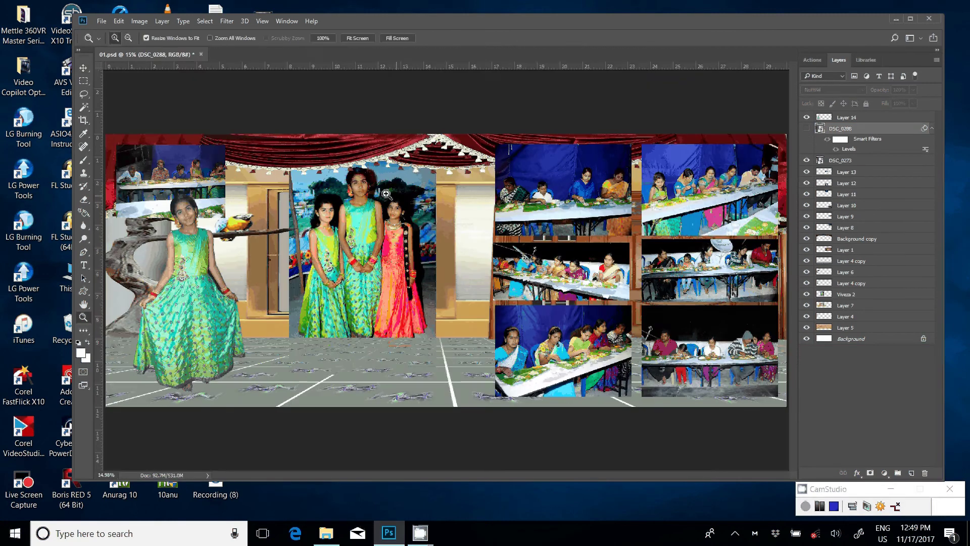
click(866, 60)
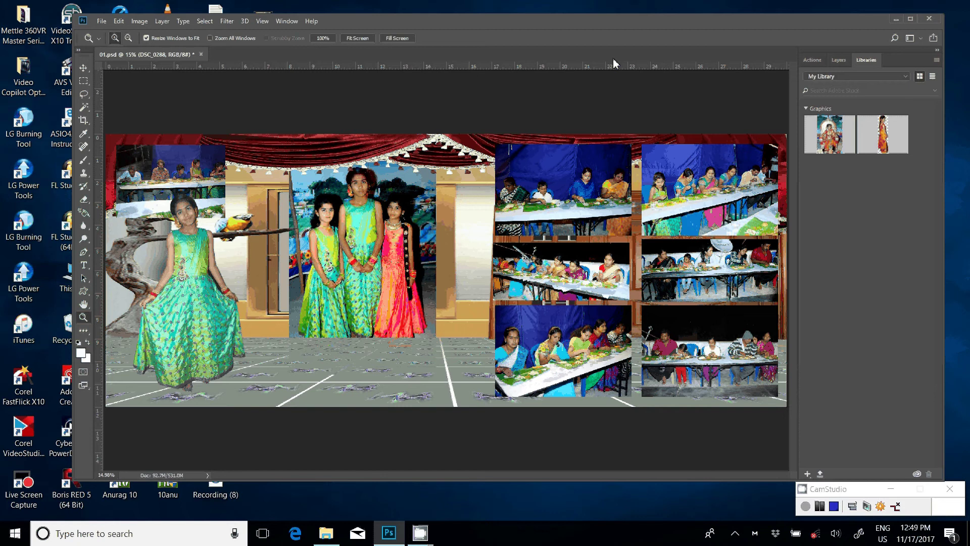
Save the cut-out girl to Libraries, nudge her right, and float the spread window
key(v)
drag(205, 238, 882, 258)
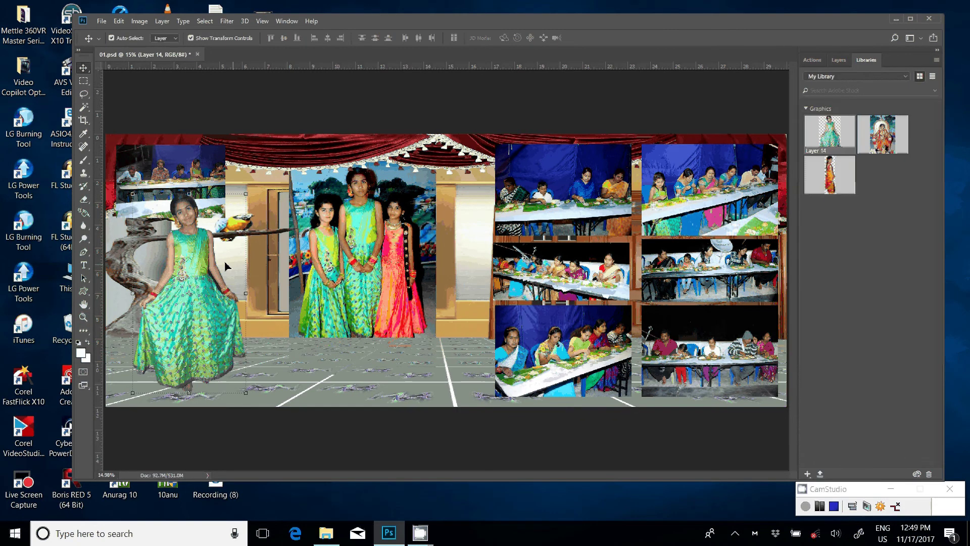
drag(226, 266, 221, 285)
drag(147, 54, 149, 63)
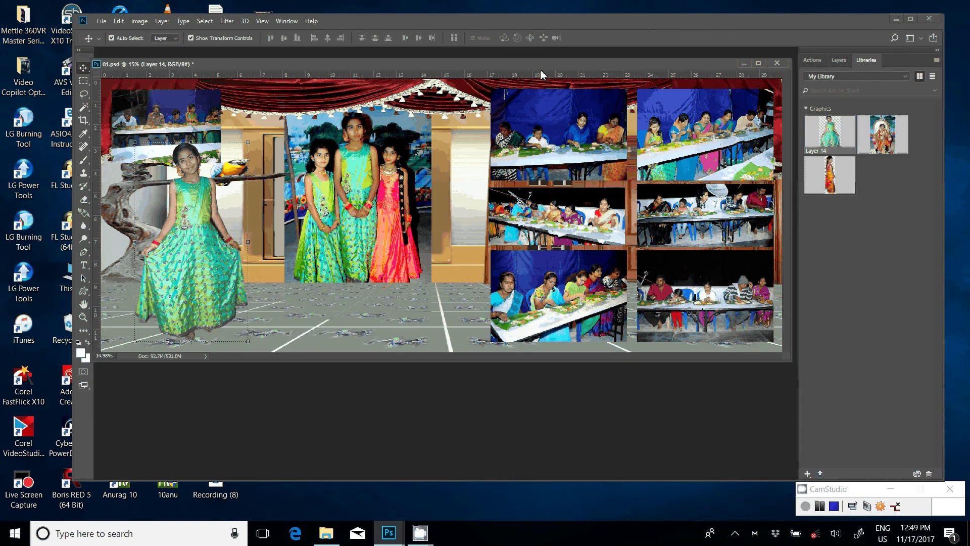
drag(252, 69, 382, 86)
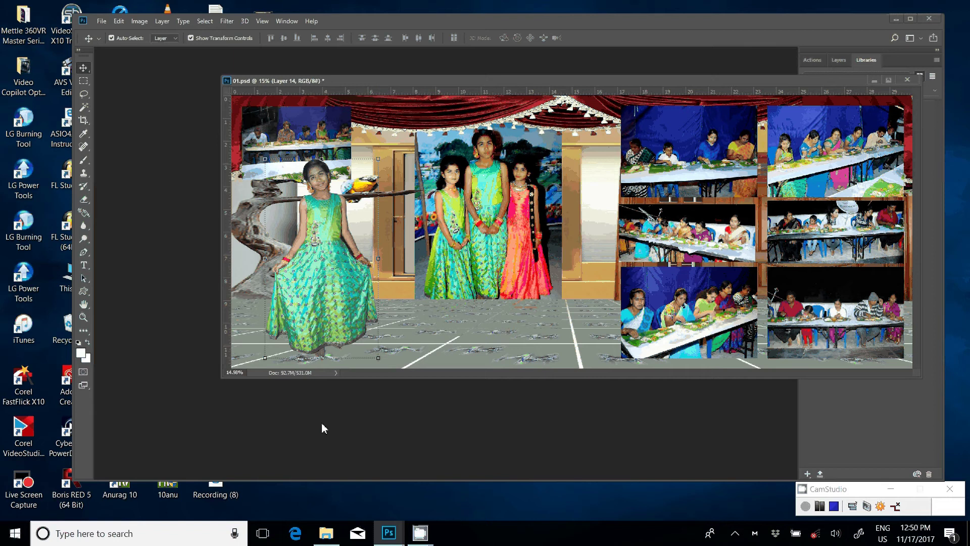
click(326, 533)
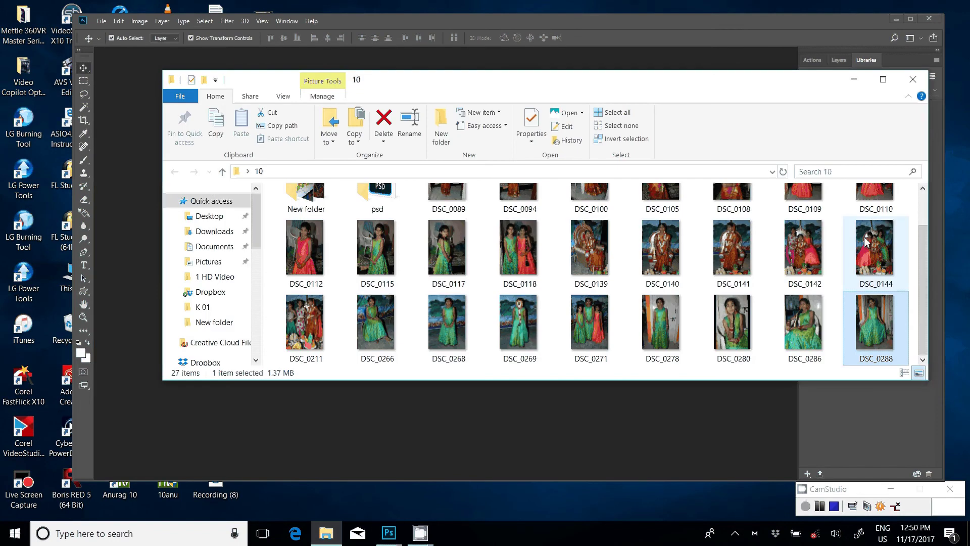
Move DSC_0288 into the psd folder; open DSC_0211, DSC_0144, DSC_0142 and DSC_0139 in Photoshop
mouse_move(866, 299)
mouse_down()
mouse_move(902, 309)
mouse_move(295, 154)
mouse_move(373, 252)
mouse_move(374, 237)
mouse_up()
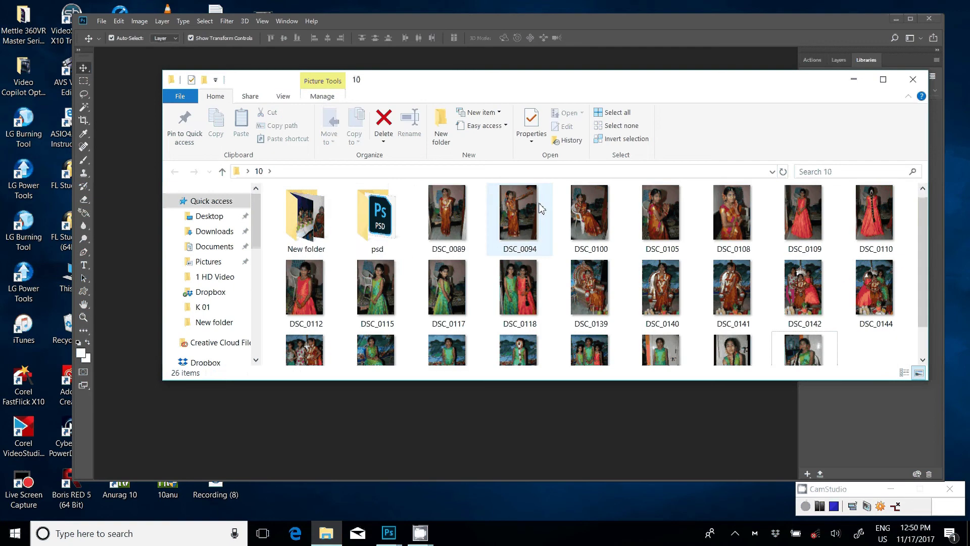
scroll(312, 335, down, 1)
click(312, 335)
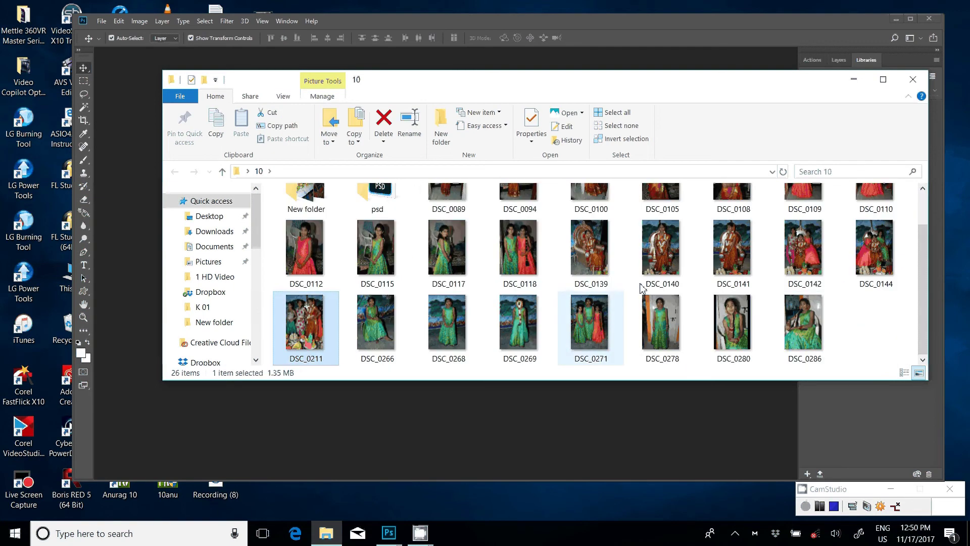
ctrl+click(874, 247)
ctrl+click(808, 248)
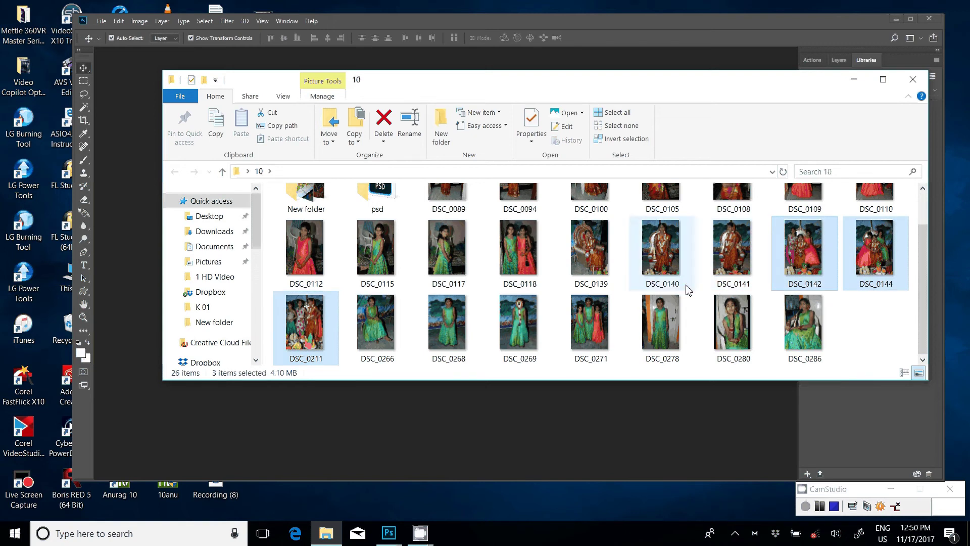
ctrl+click(589, 248)
mouse_move(589, 247)
mouse_down()
mouse_move(599, 261)
mouse_move(573, 449)
mouse_up()
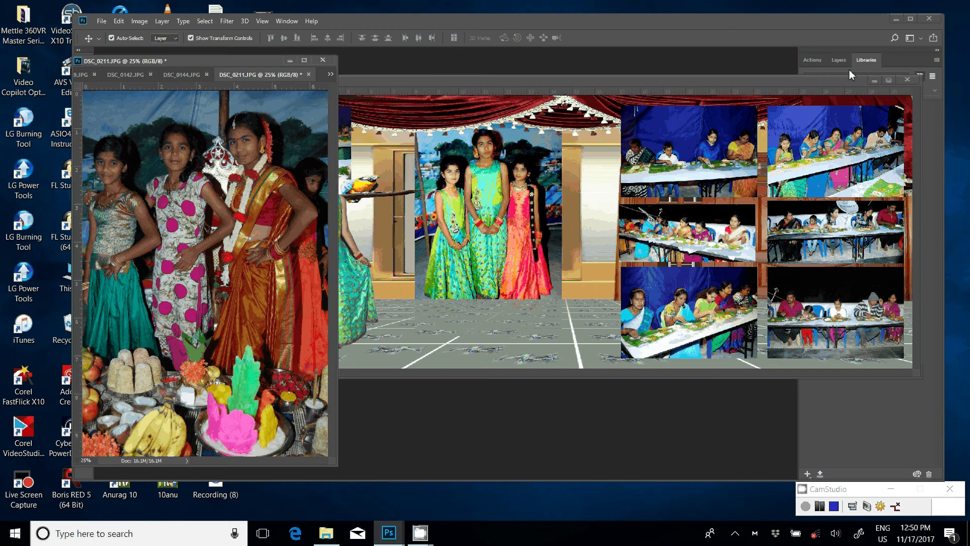
Run the correction action on DSC_0211 and resize it to 4 inches wide
drag(849, 68, 705, 137)
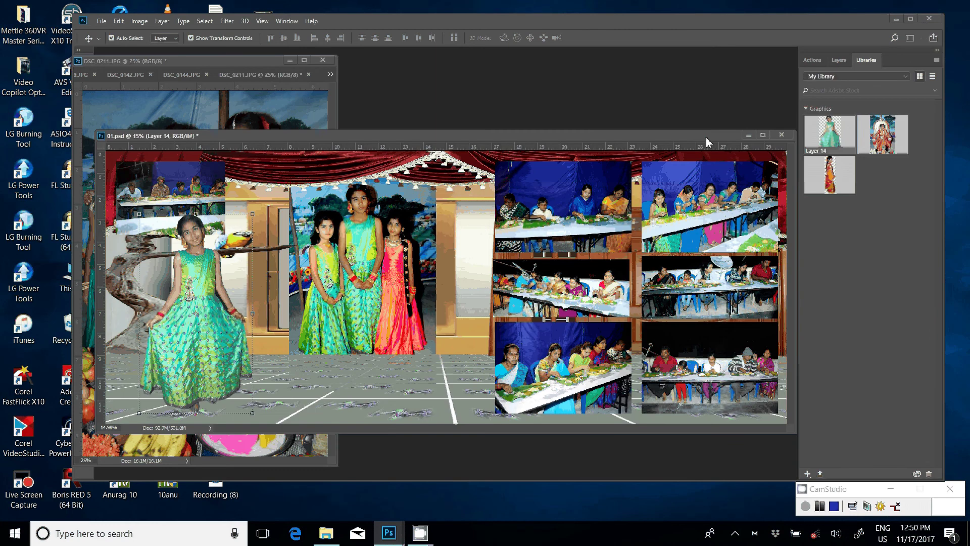
click(811, 61)
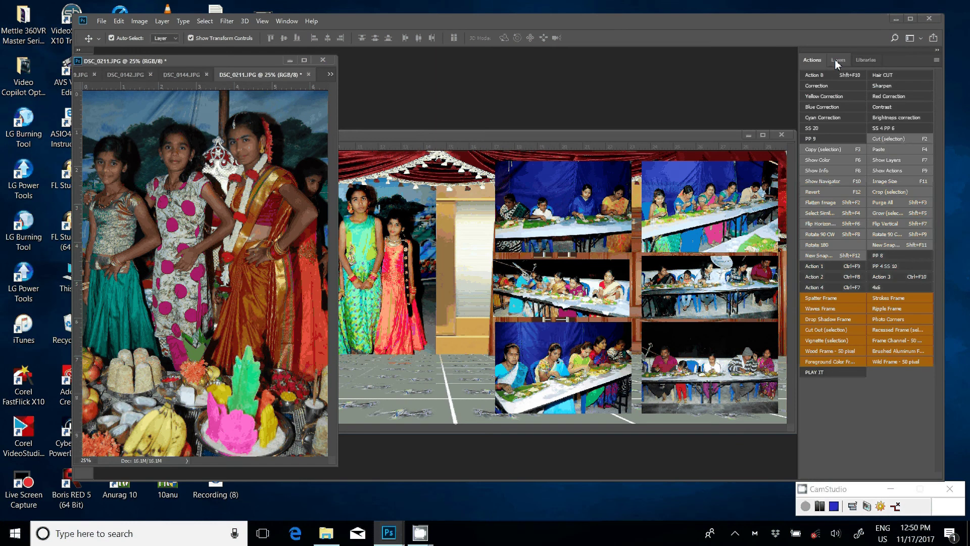
click(829, 87)
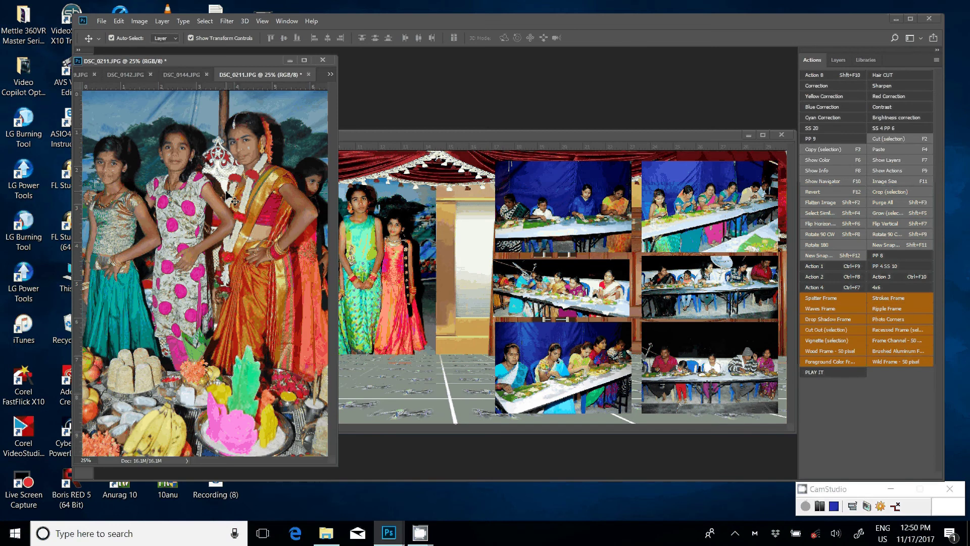
key(F11)
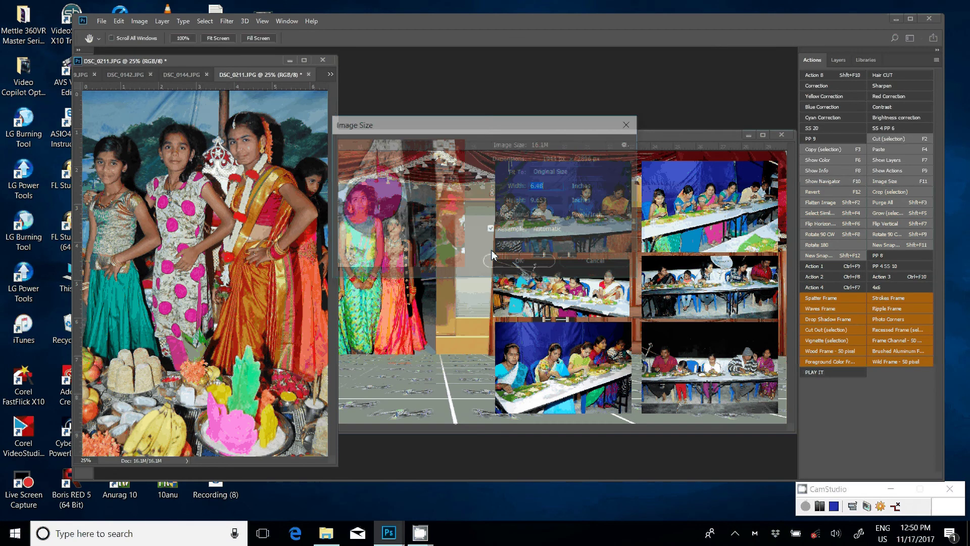
text(4)
key(Return)
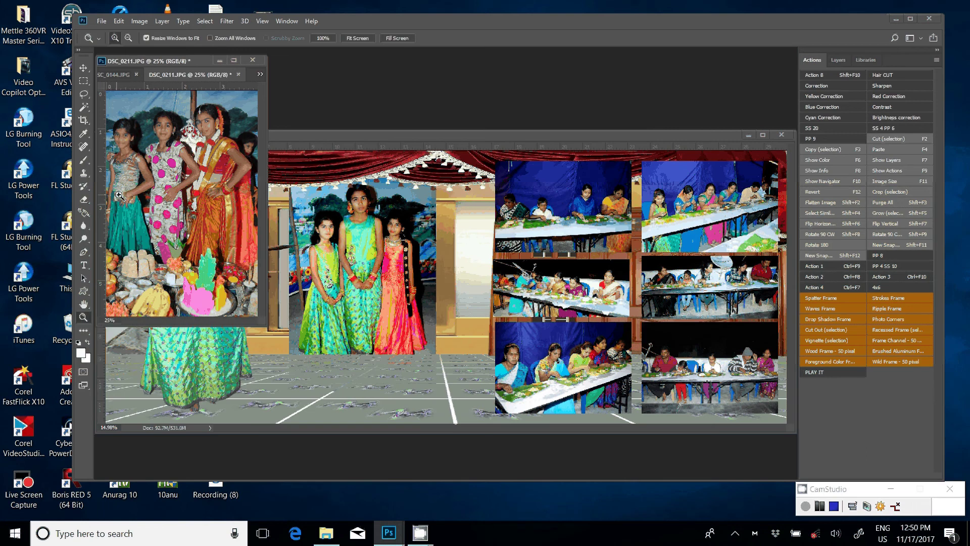
Place the DSC_0211 photo on the spread at about 76%, closing the source unsaved
click(119, 195)
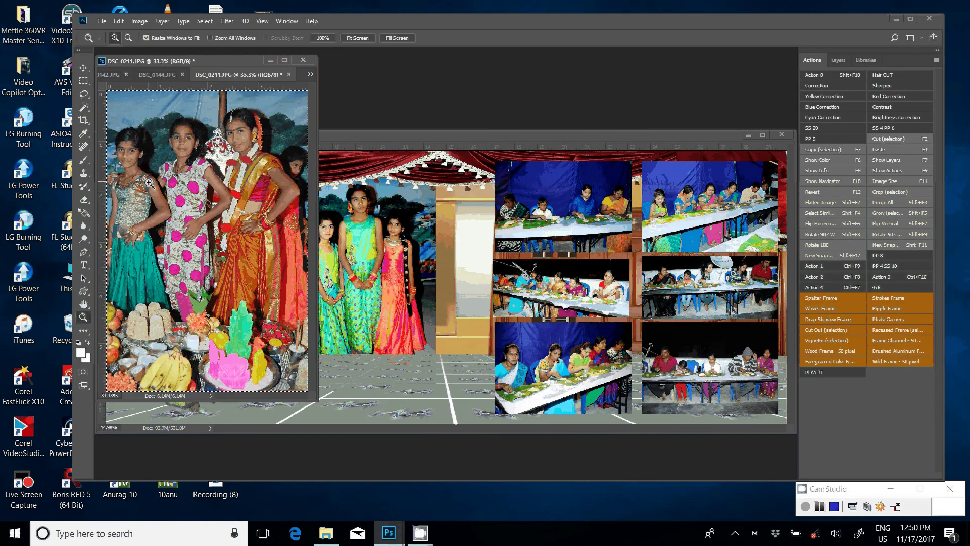
key(ctrl+x)
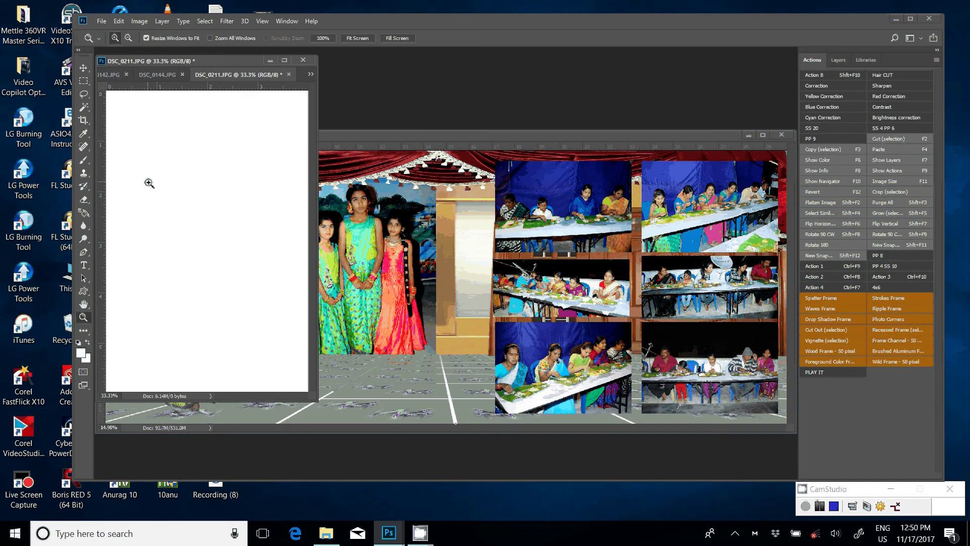
key(v)
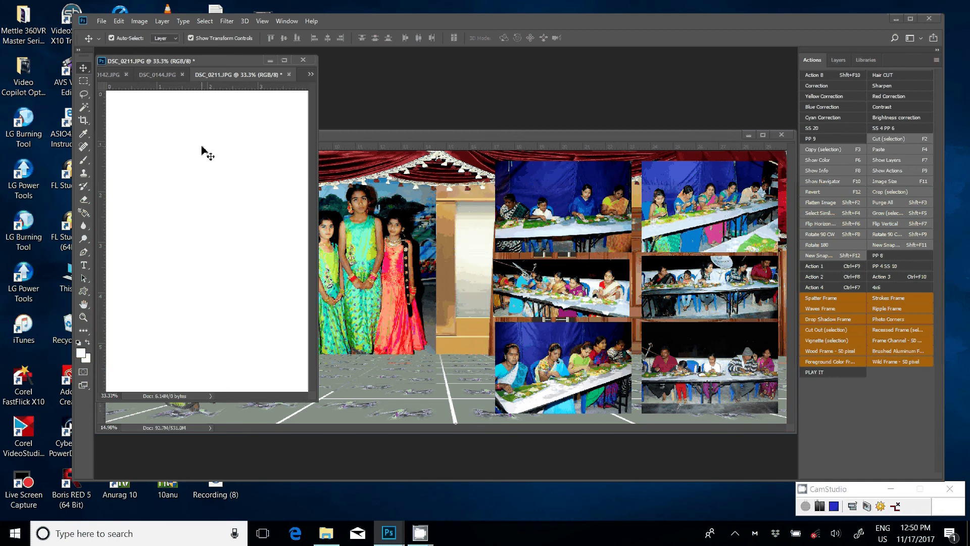
key(ctrl+w)
key(n)
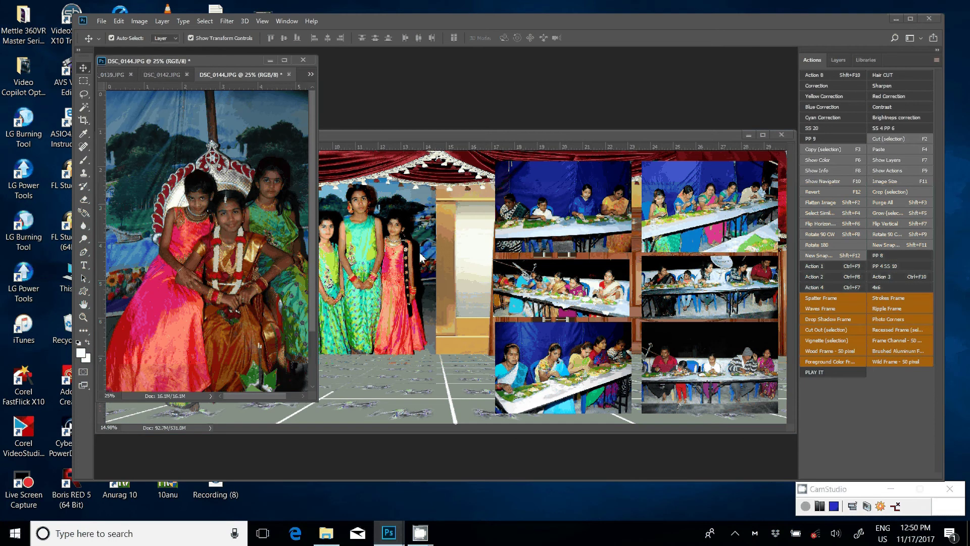
mouse_move(422, 258)
mouse_down()
mouse_move(459, 284)
mouse_move(453, 339)
mouse_up()
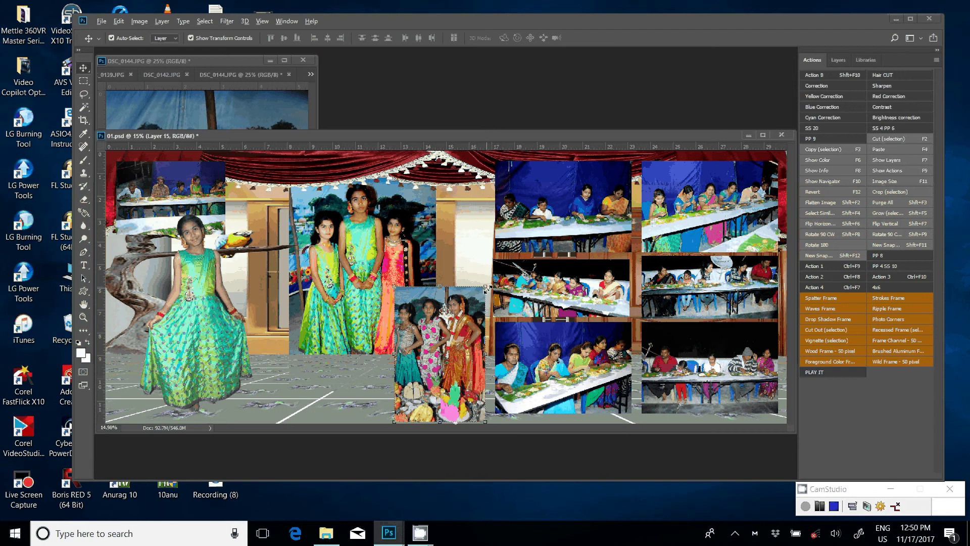
drag(487, 288, 488, 316)
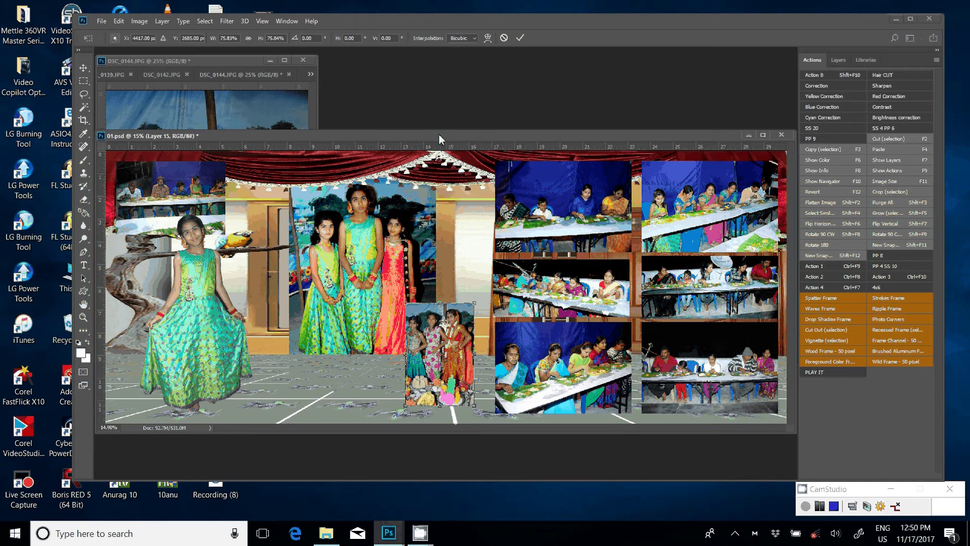
key(Return)
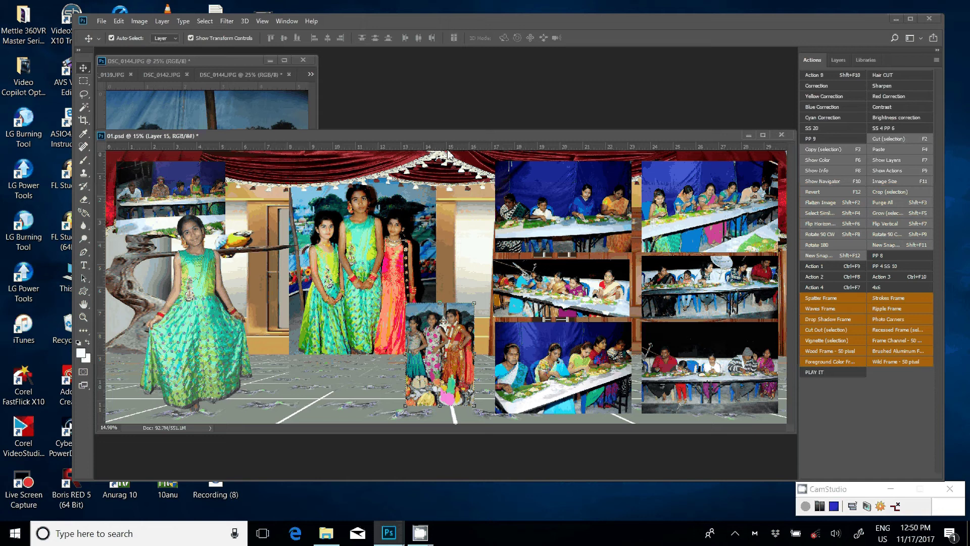
Add a vertical centre guide and set the small photo beside it
drag(447, 150, 447, 182)
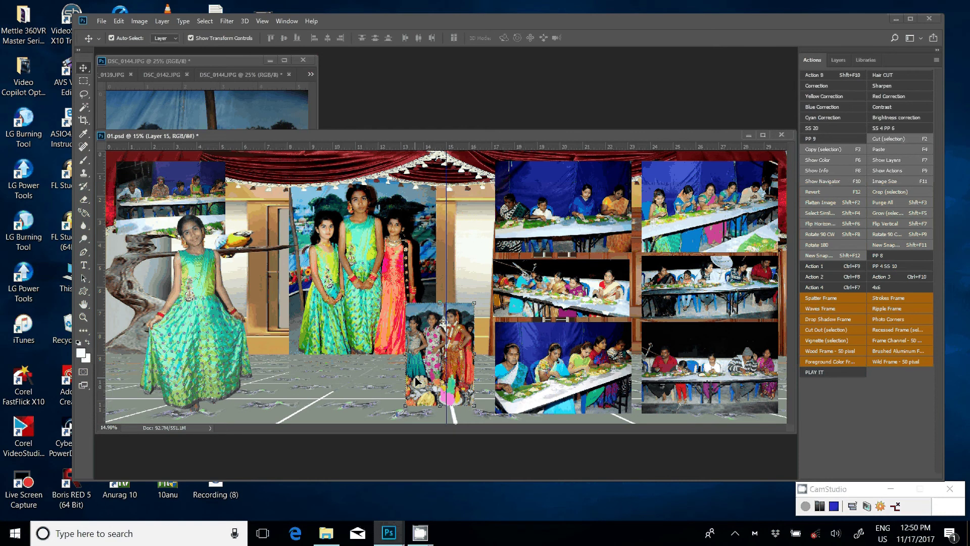
drag(417, 381, 387, 363)
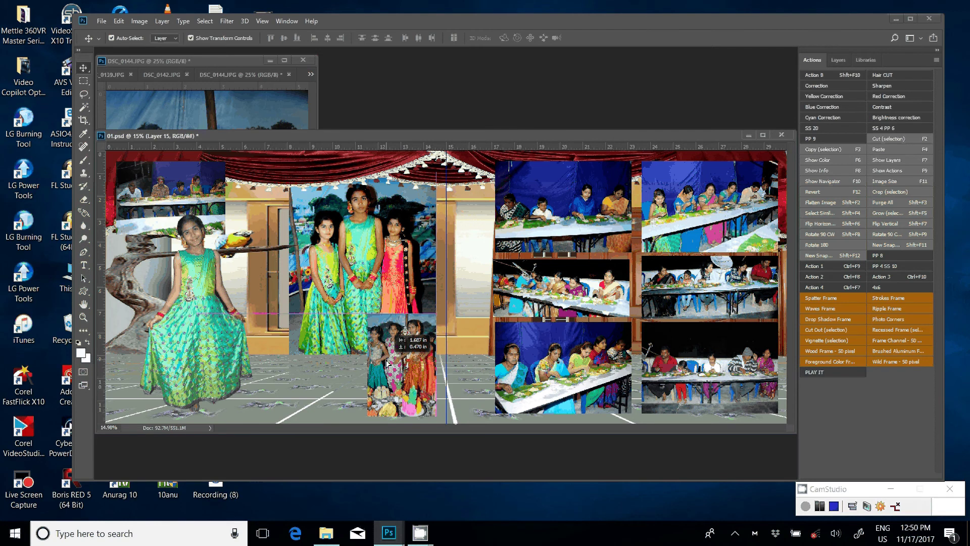
click(212, 99)
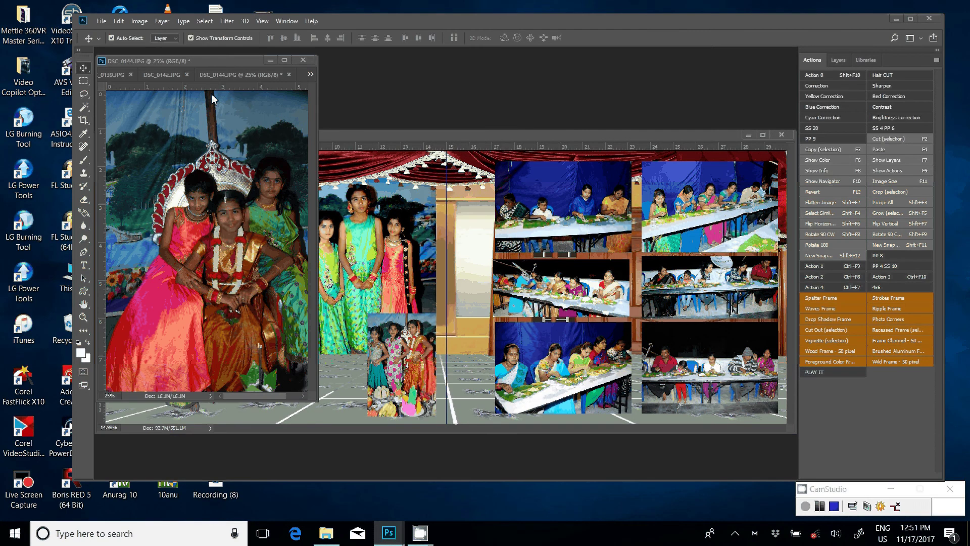
Run the correction action on DSC_0144, shrink it, and copy it onto the spread
click(821, 84)
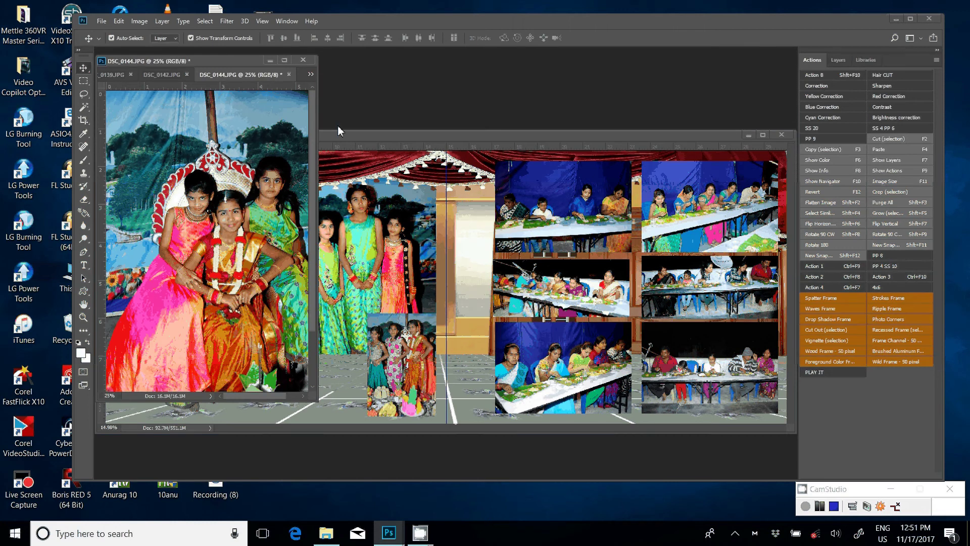
key(F11)
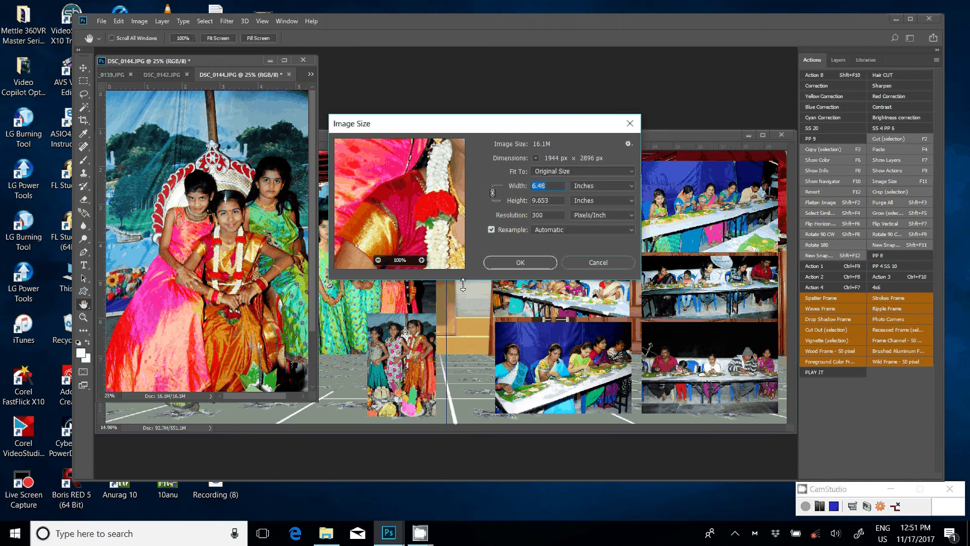
key(Return)
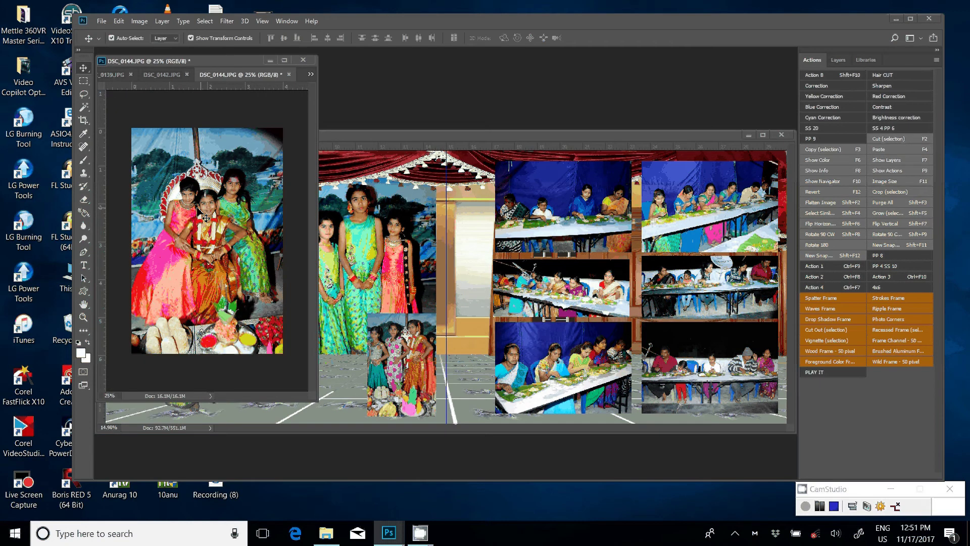
mouse_move(205, 218)
mouse_down()
mouse_move(412, 287)
mouse_move(291, 315)
mouse_up()
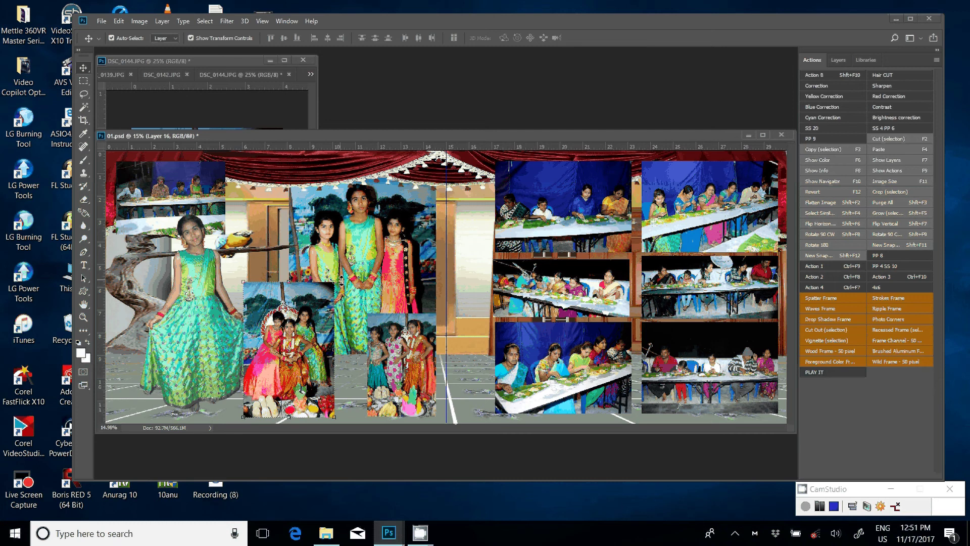
Shift the green-gown girl left and scale the throne photo to about 85% beside her
key(m)
mouse_move(201, 241)
mouse_down()
mouse_move(232, 291)
mouse_move(353, 296)
mouse_up()
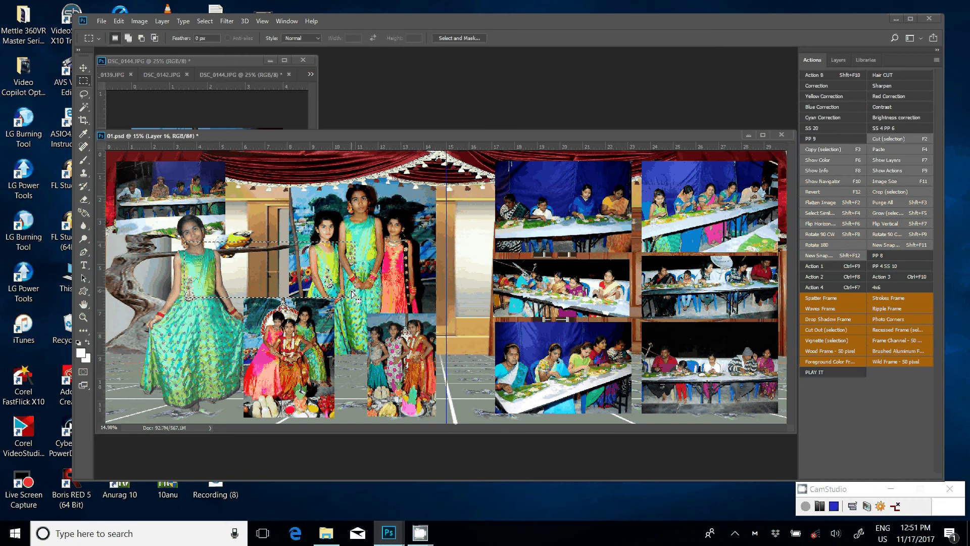
key(v)
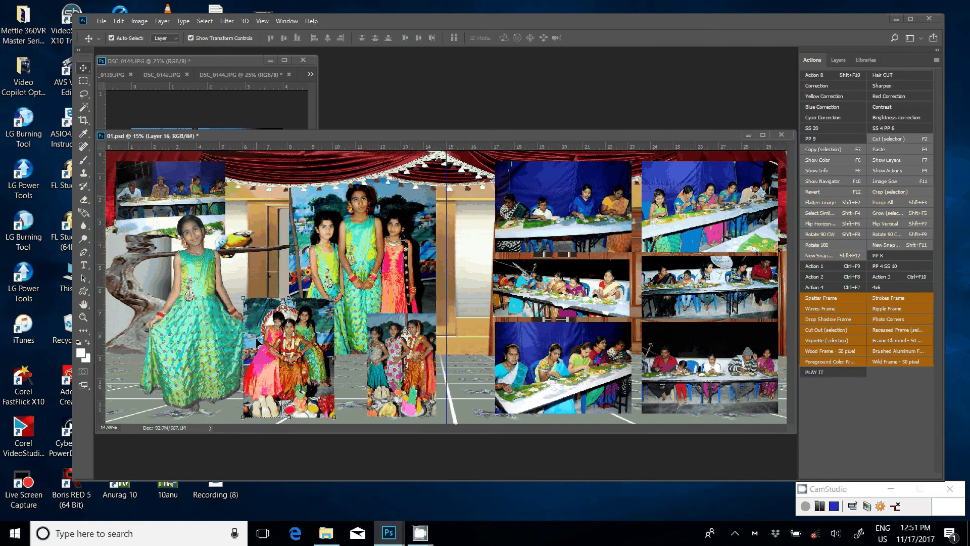
drag(183, 311, 158, 312)
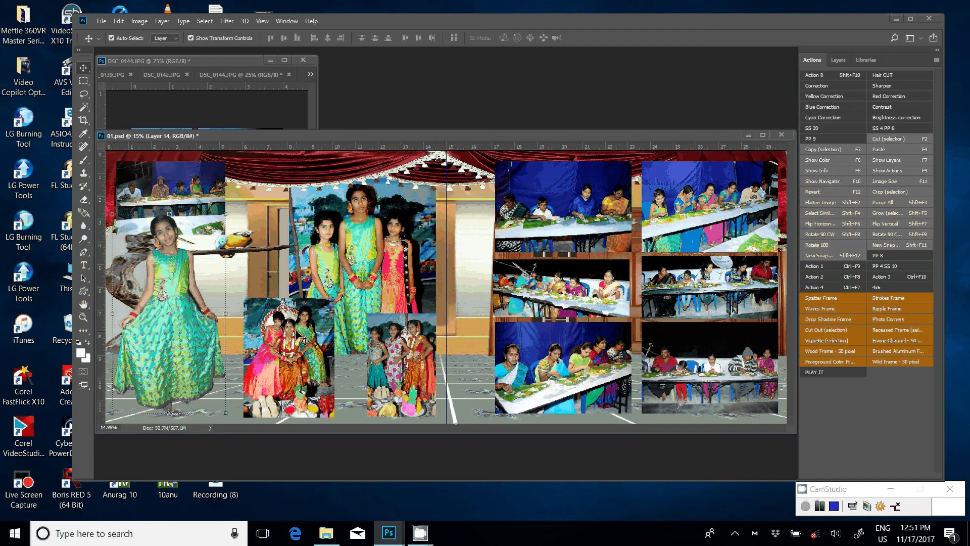
drag(305, 341, 277, 335)
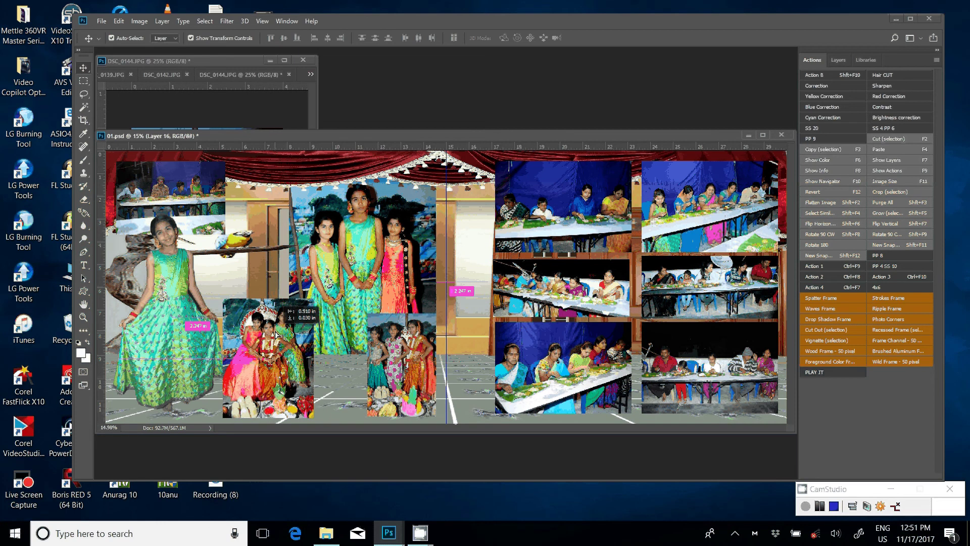
key(ctrl+t)
drag(313, 298, 309, 307)
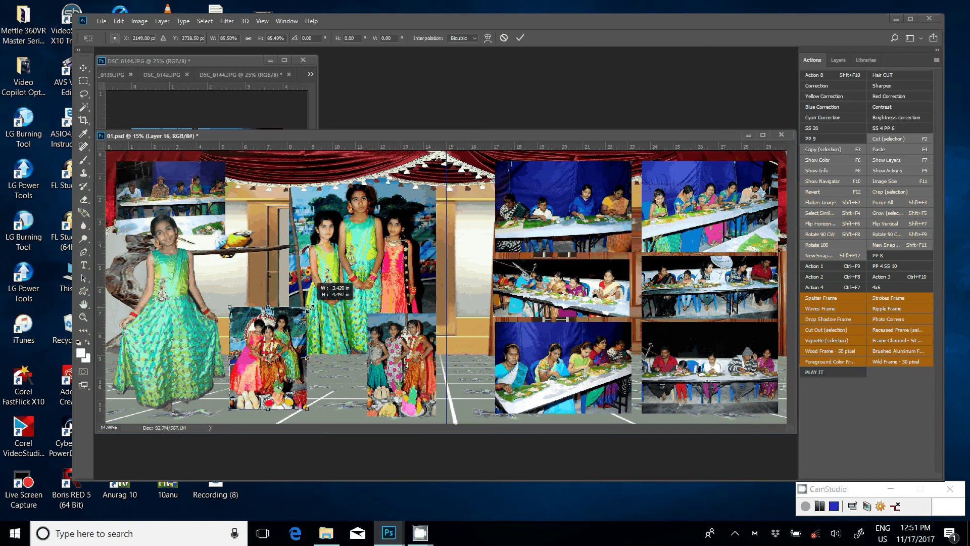
key(Return)
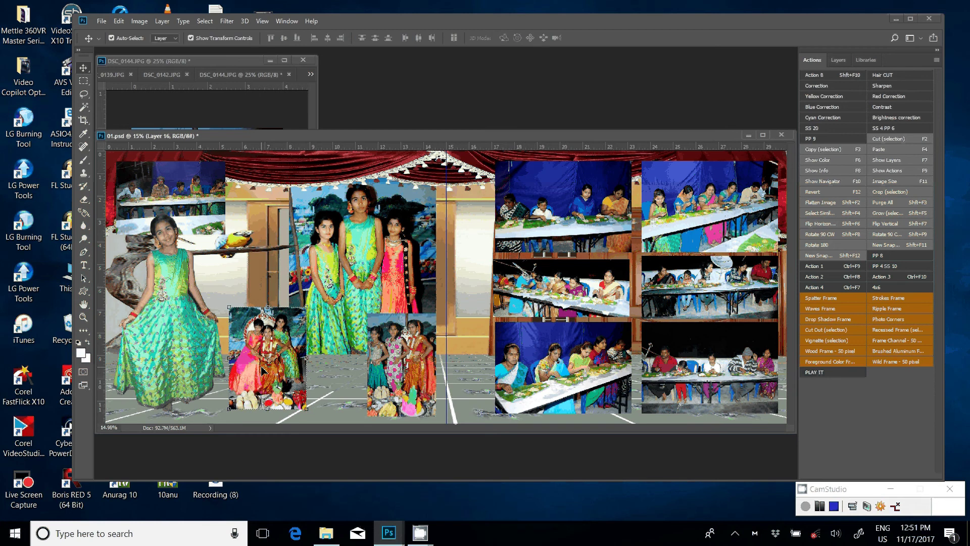
drag(262, 370, 259, 371)
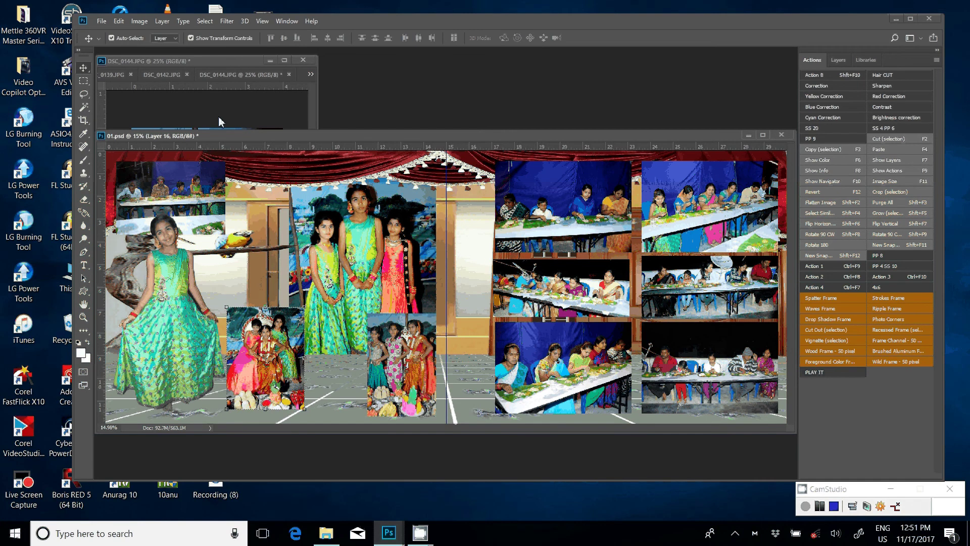
Close DSC_0144 without saving and bring the 01.psd spread back to the front
click(219, 118)
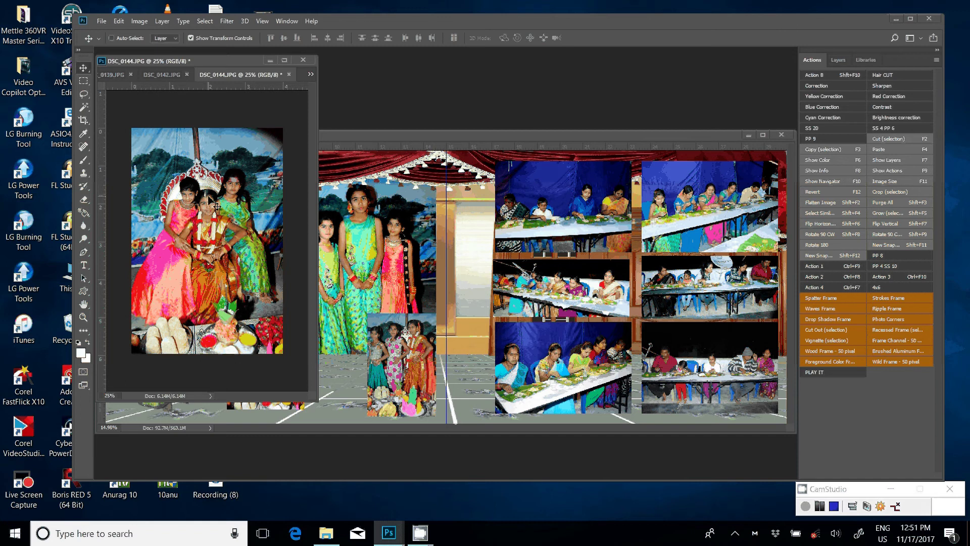
key(ctrl+w)
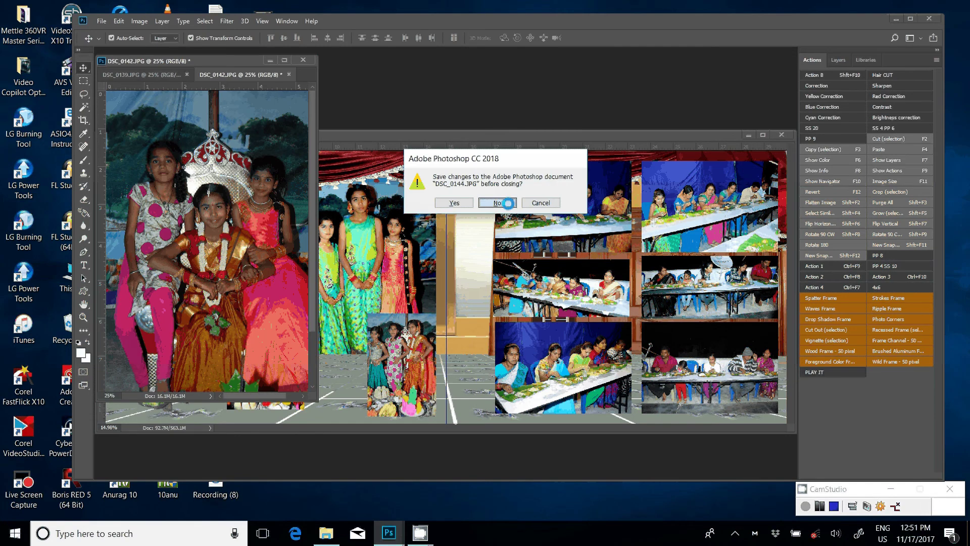
click(507, 203)
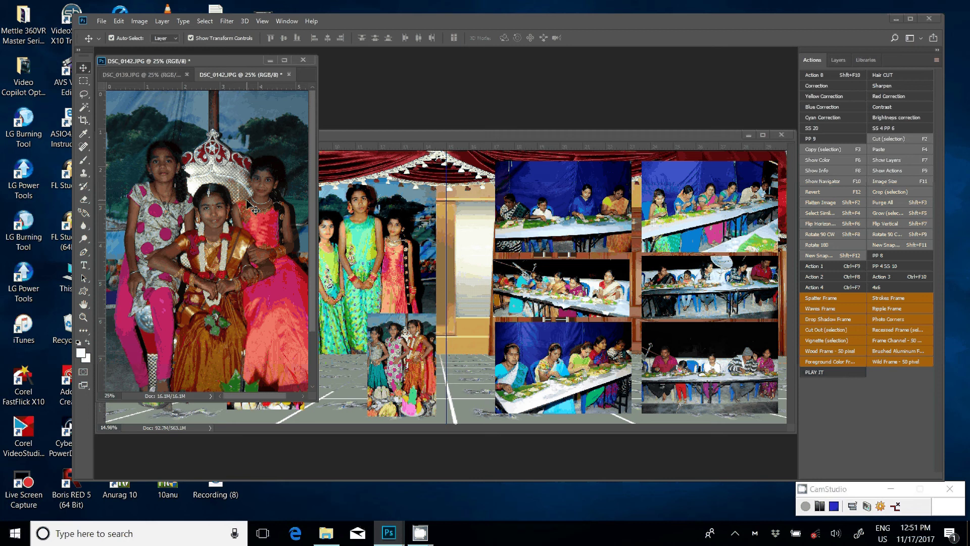
drag(254, 209, 328, 314)
click(170, 99)
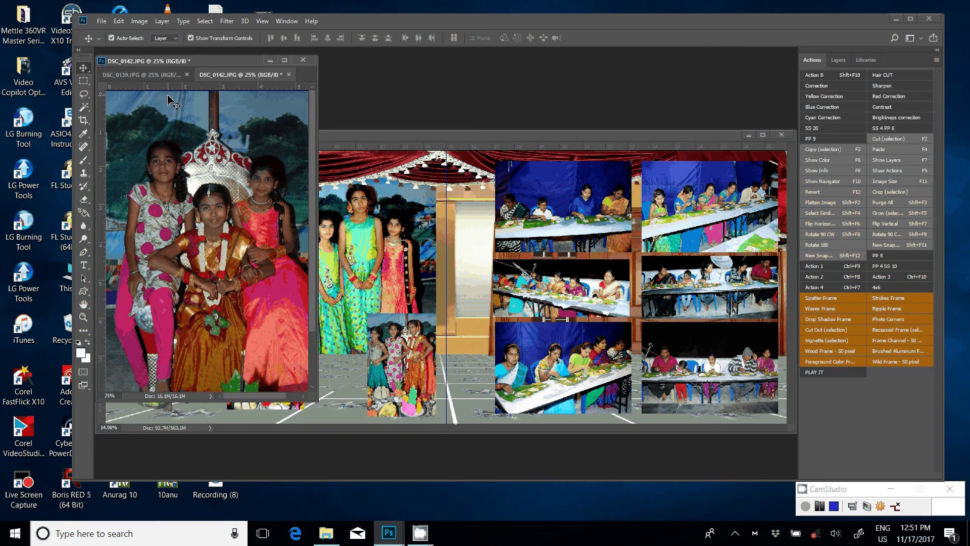
key(ctrl+Tab)
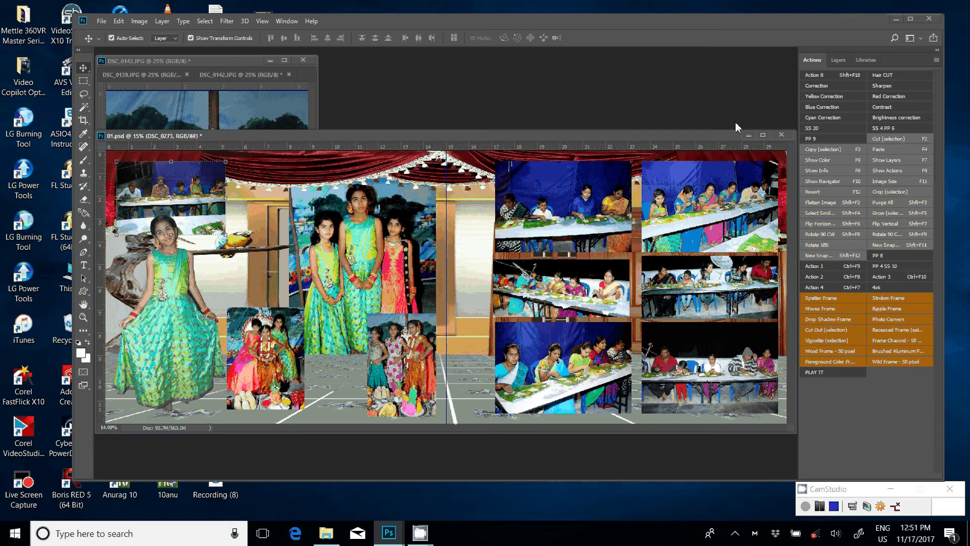
Give the top-left DSC_0273 photo a Stroke layer style using the Red, Blue, Yellow gradient
key(F7)
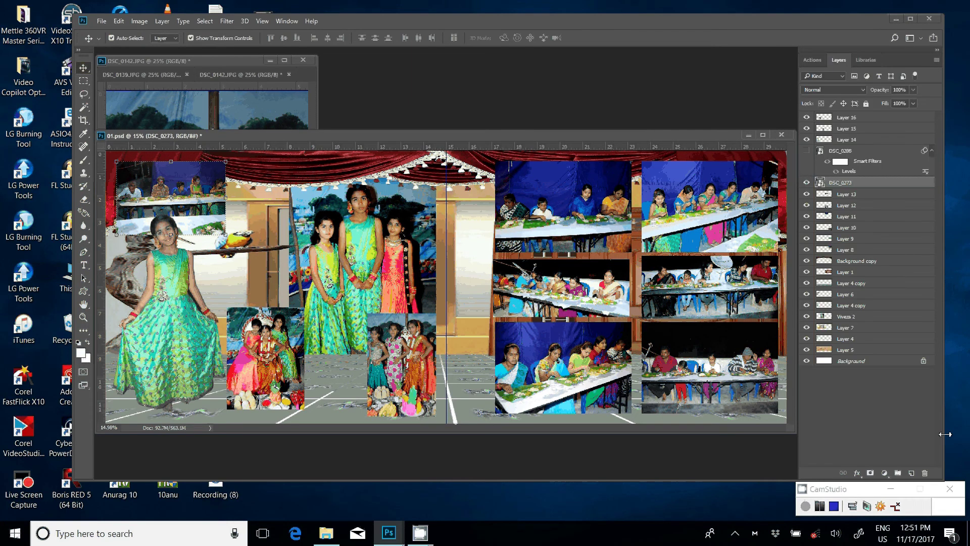
click(857, 473)
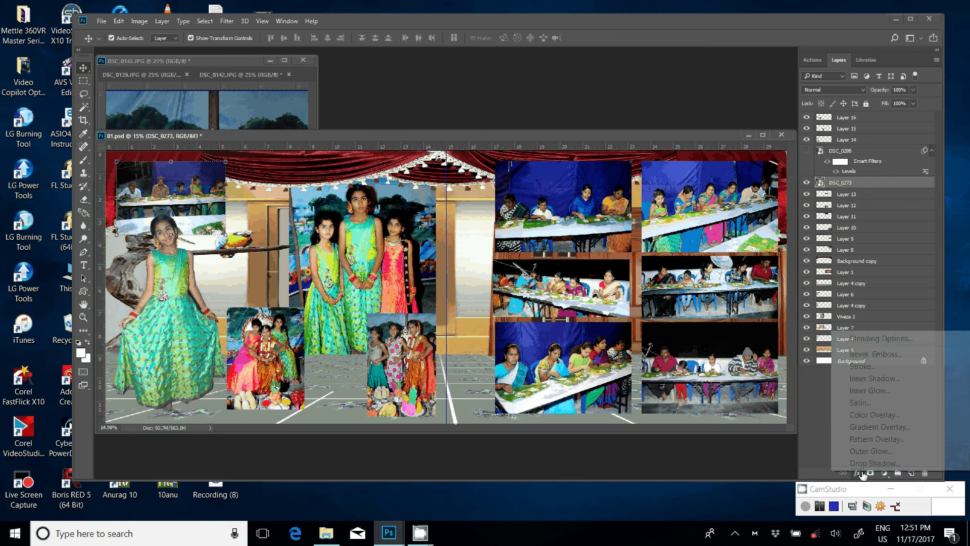
click(877, 366)
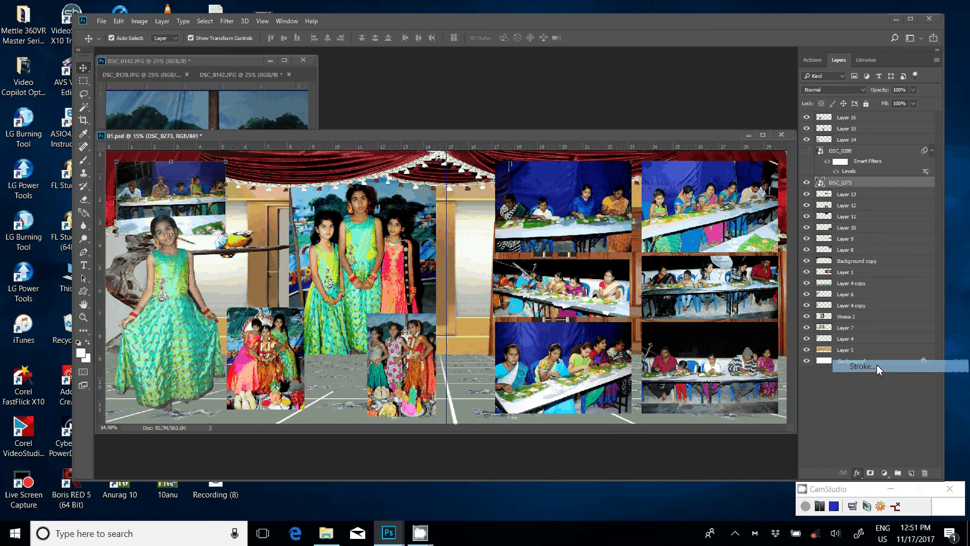
click(650, 202)
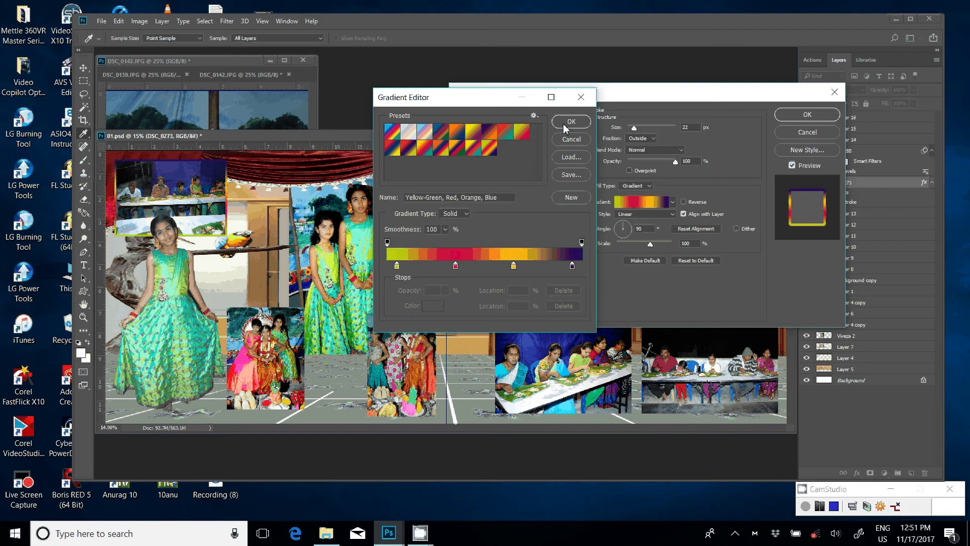
click(394, 148)
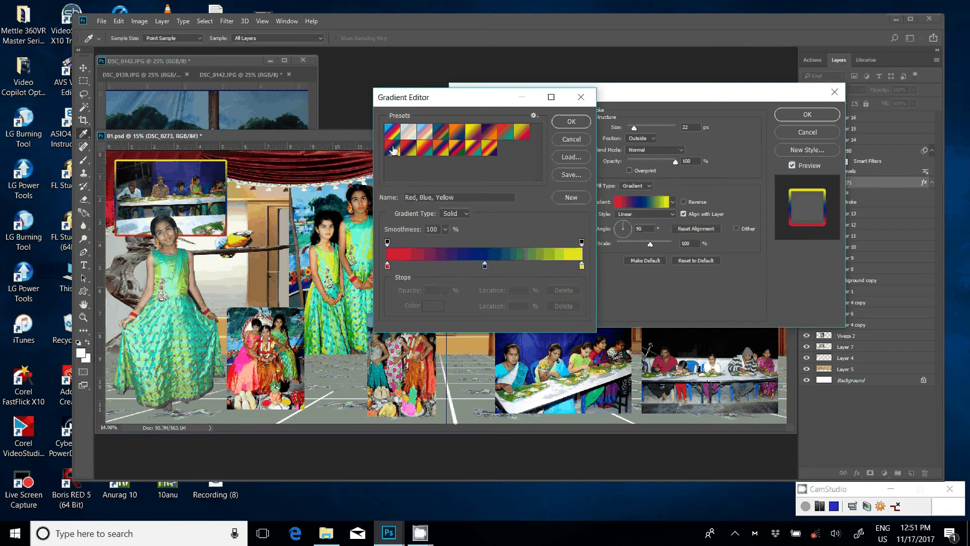
click(581, 125)
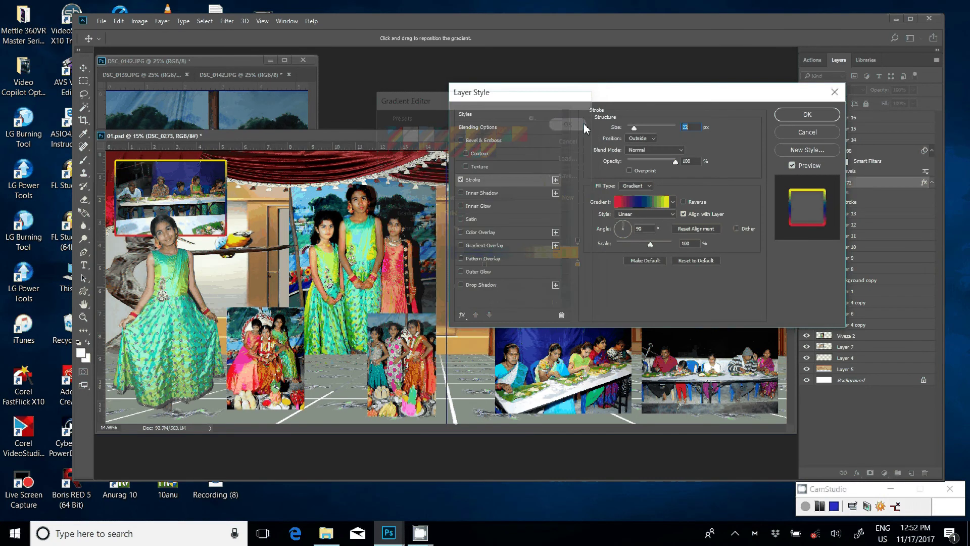
key(Return)
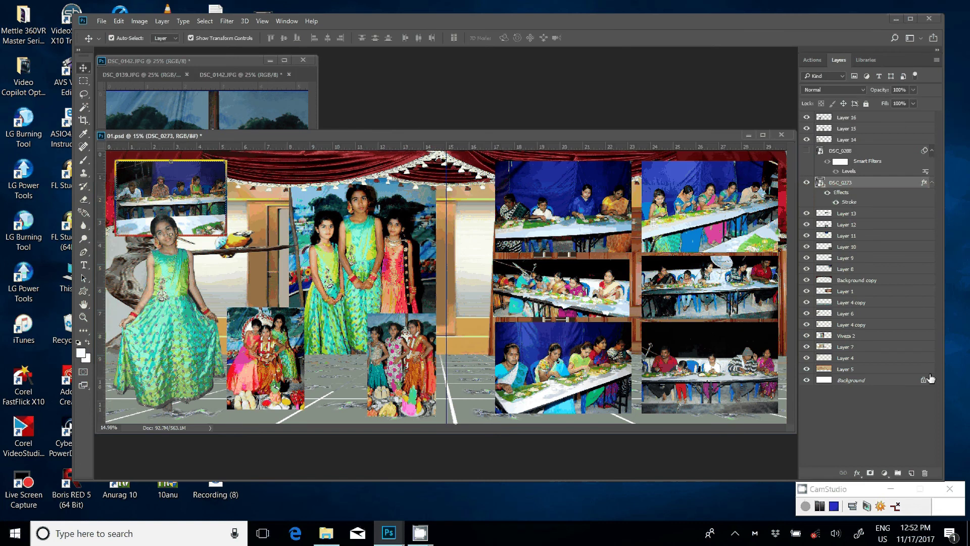
Copy the gradient stroke style and paste it onto the Viveza 2 and Layer 16 photos
right_click(893, 184)
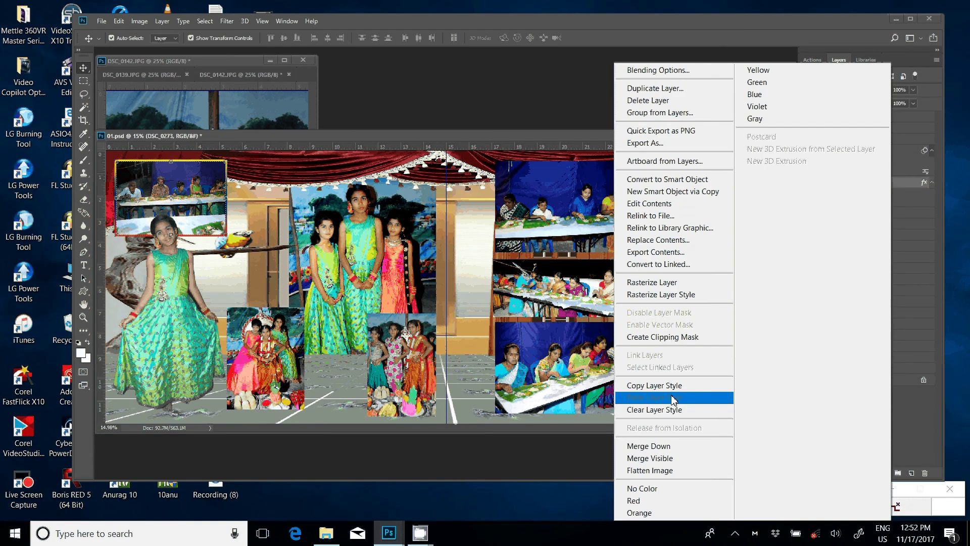
click(674, 398)
click(880, 335)
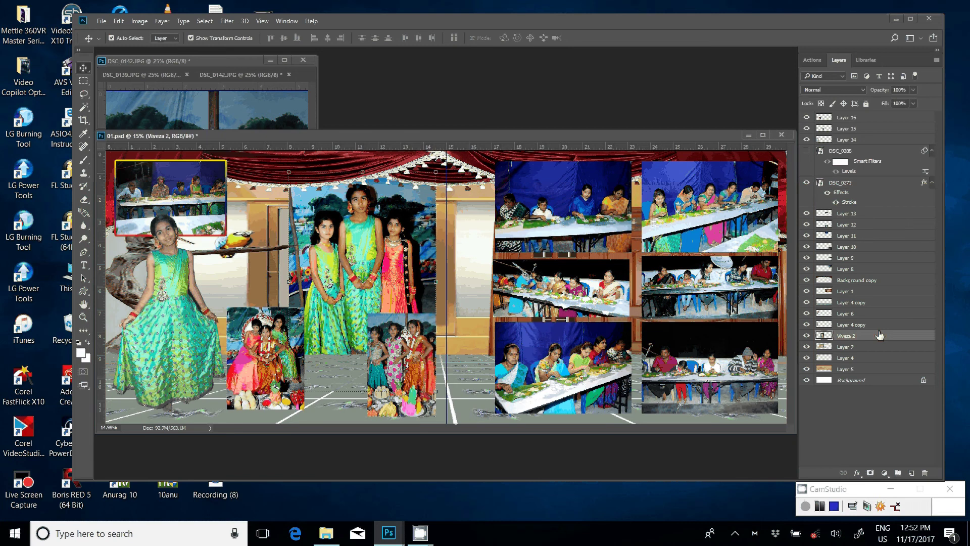
right_click(880, 335)
click(657, 355)
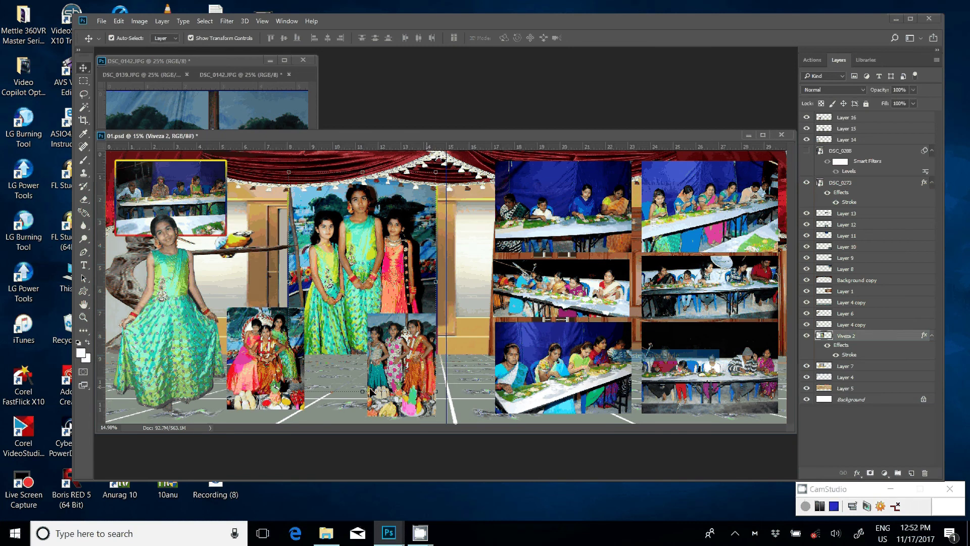
click(846, 117)
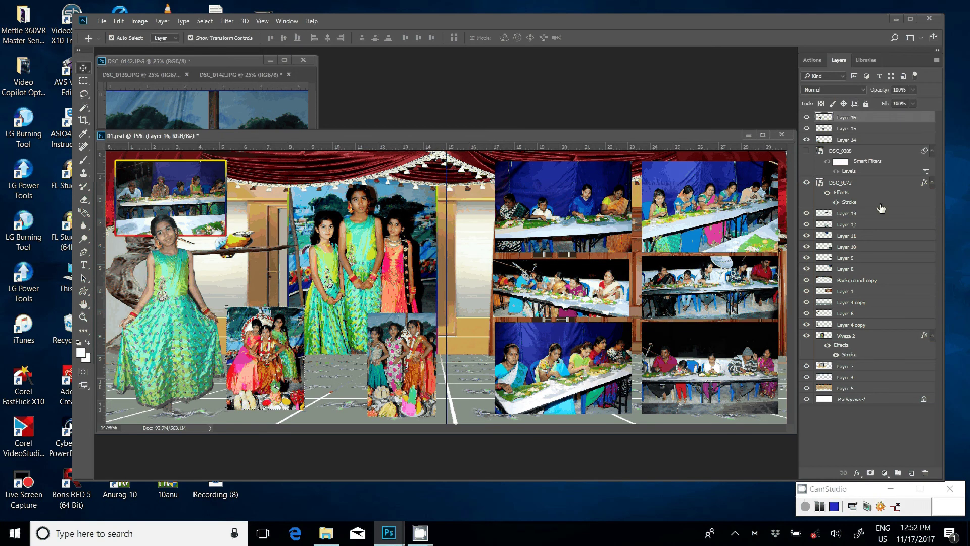
right_click(882, 208)
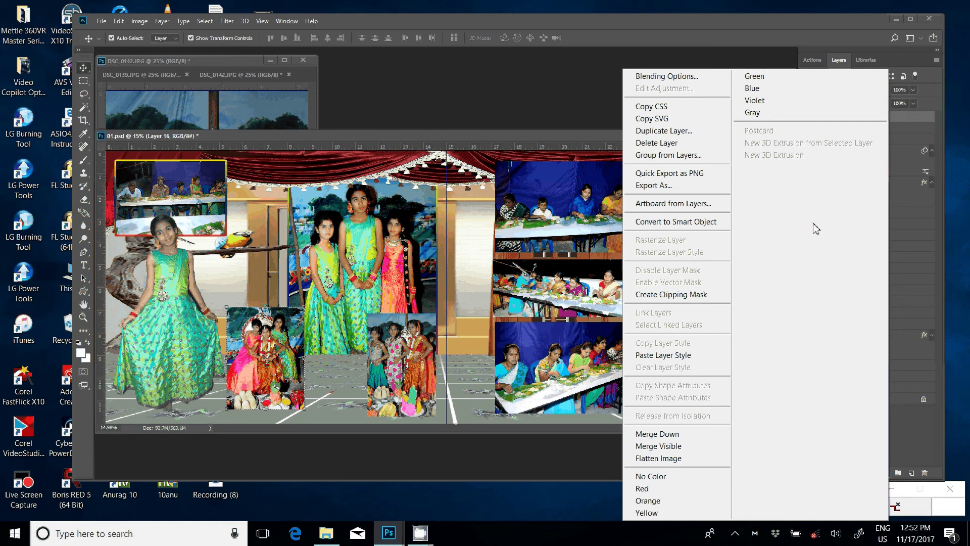
click(663, 356)
Paste the gradient stroke onto the Layer 15, Layer 11 and Layer 13 photos
click(419, 371)
right_click(882, 147)
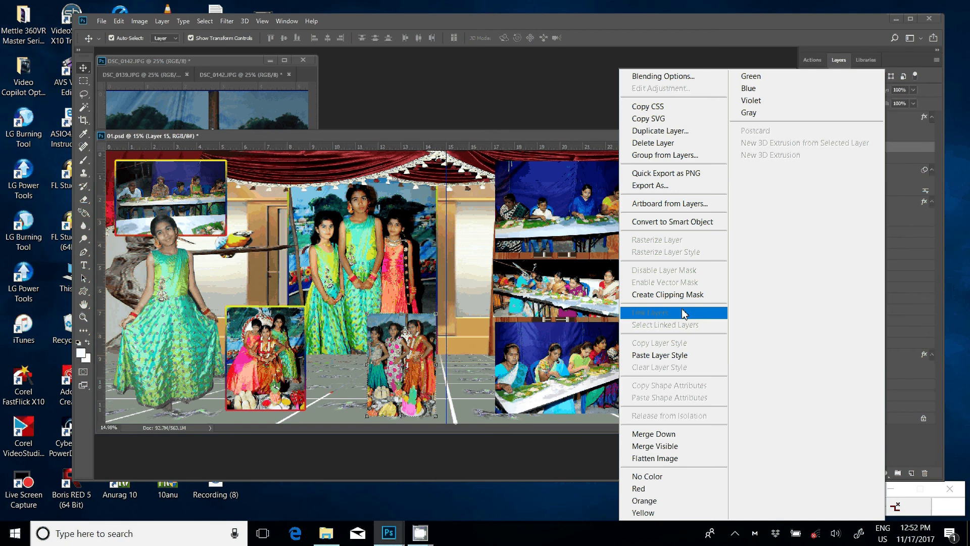
click(660, 356)
click(544, 203)
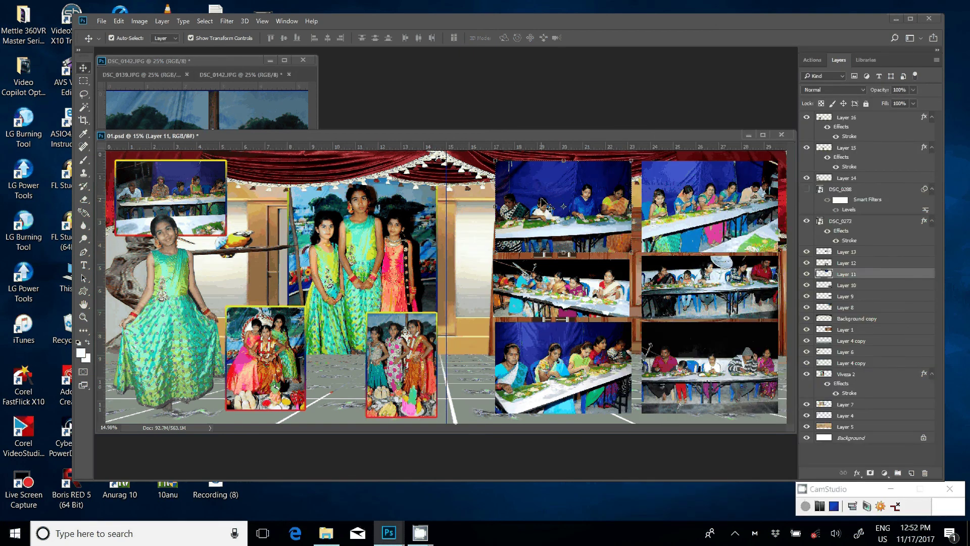
right_click(870, 280)
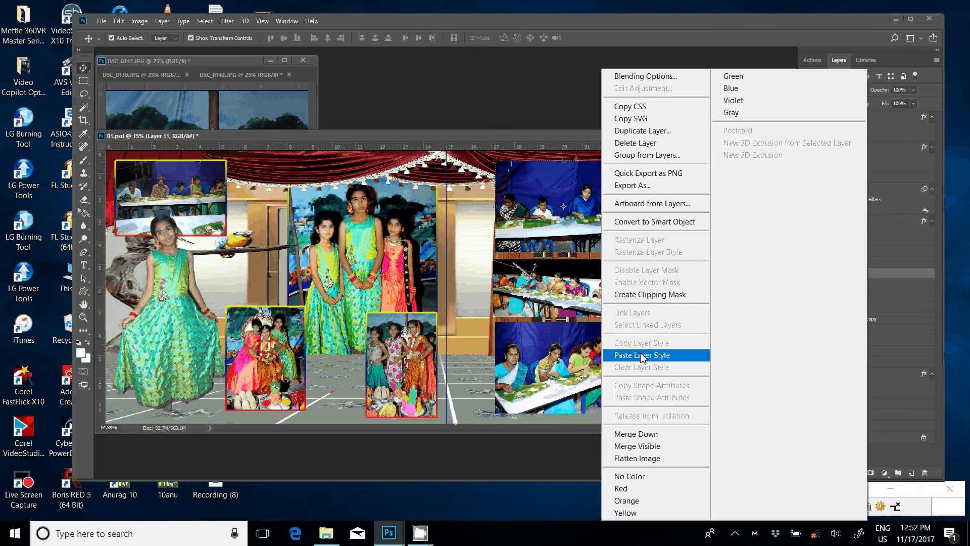
click(642, 355)
right_click(874, 252)
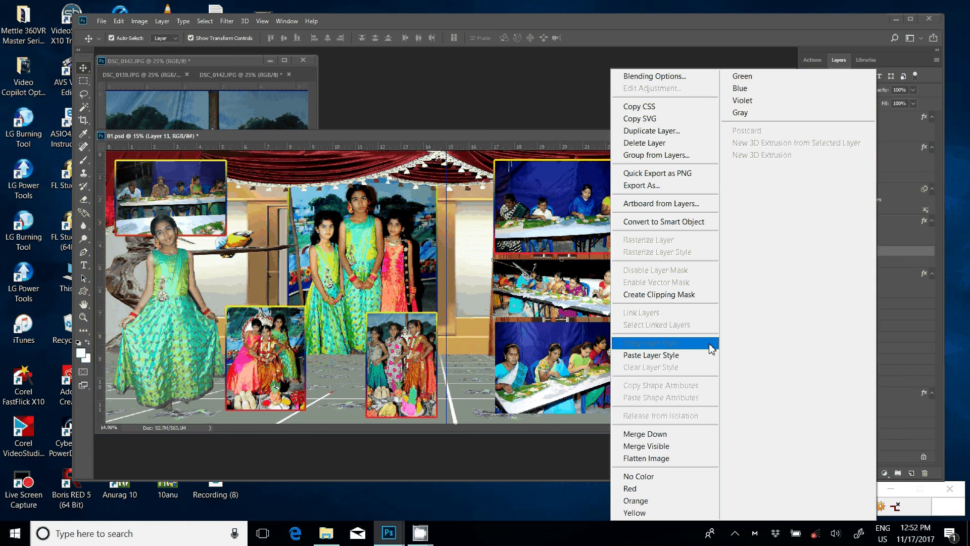
click(712, 349)
Paste the gradient stroke onto the Layer 12, Layer 8, Layer 9 and Layer 10 photos
click(890, 282)
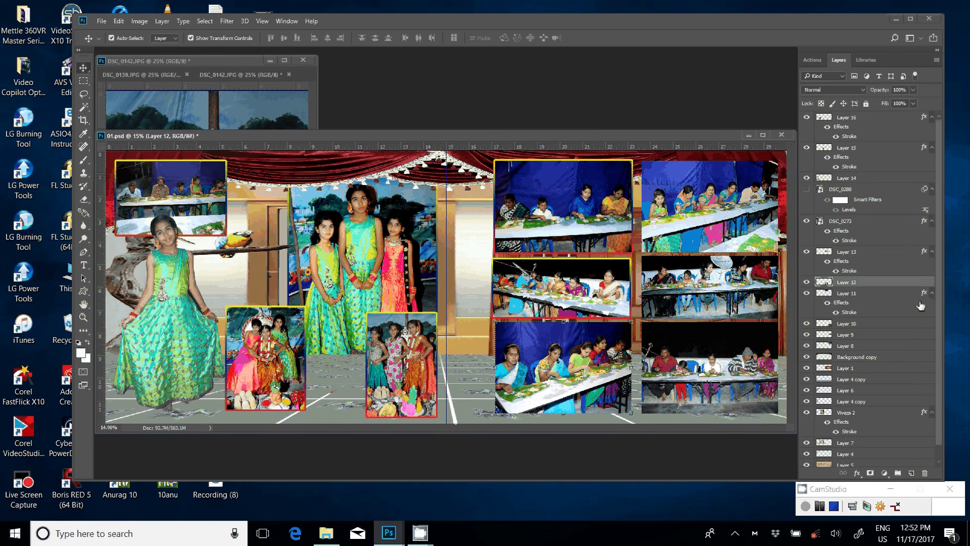
right_click(628, 350)
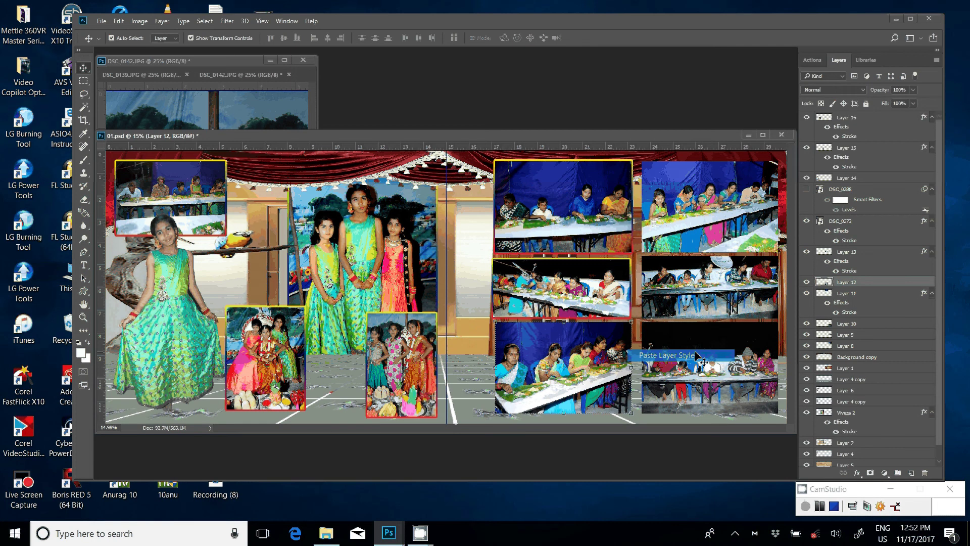
click(698, 355)
click(887, 368)
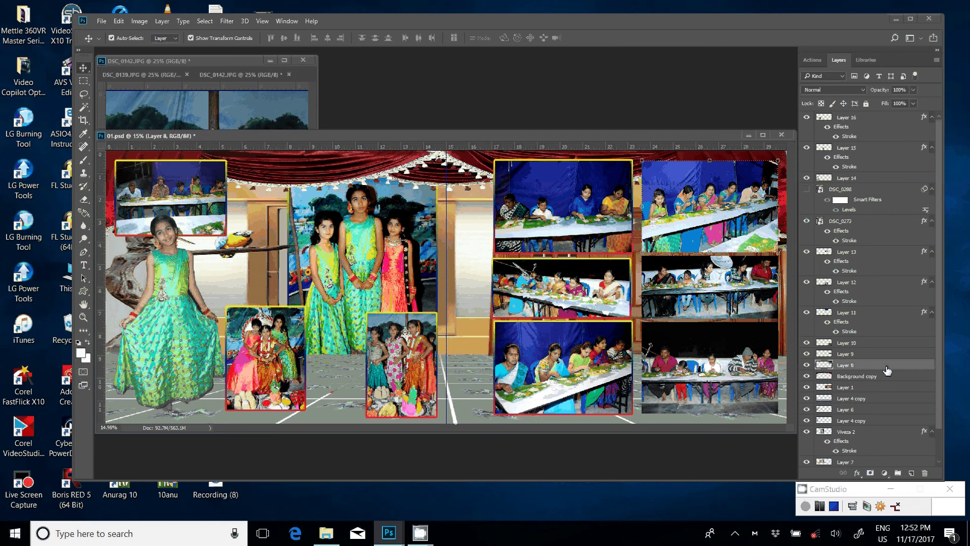
right_click(888, 371)
click(666, 363)
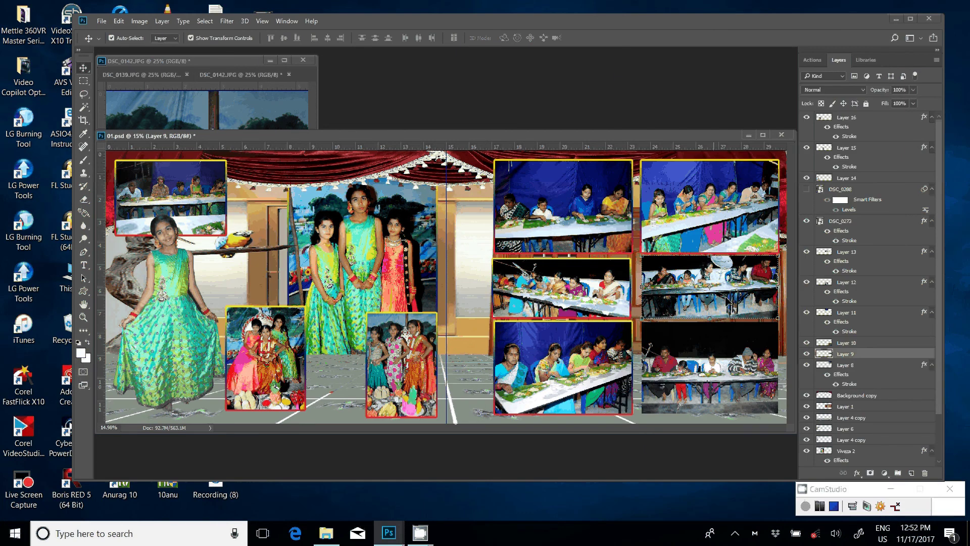
right_click(884, 354)
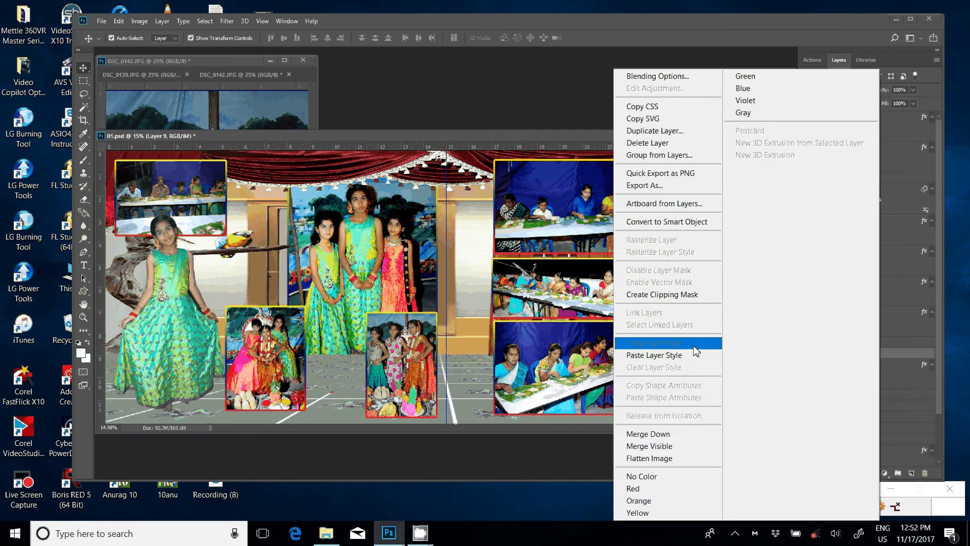
click(841, 393)
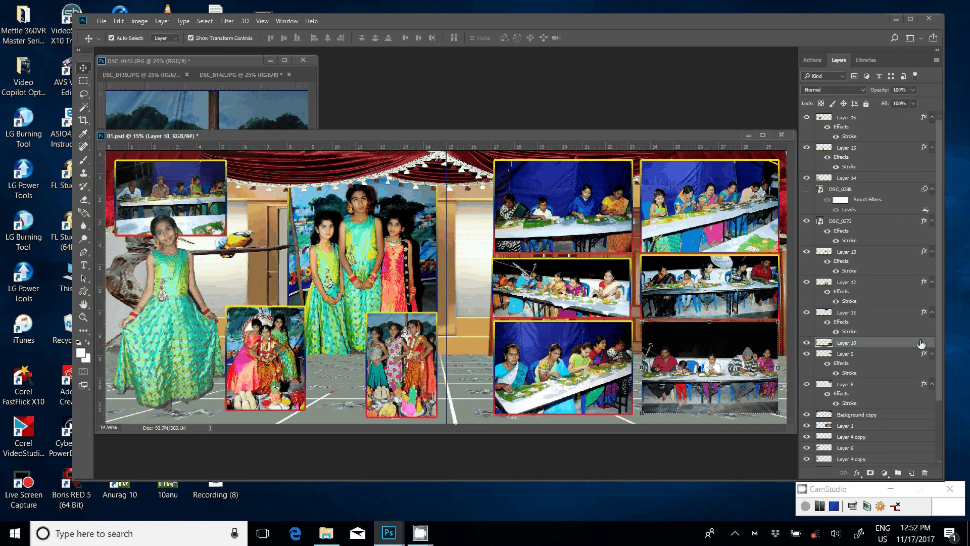
drag(921, 345, 922, 344)
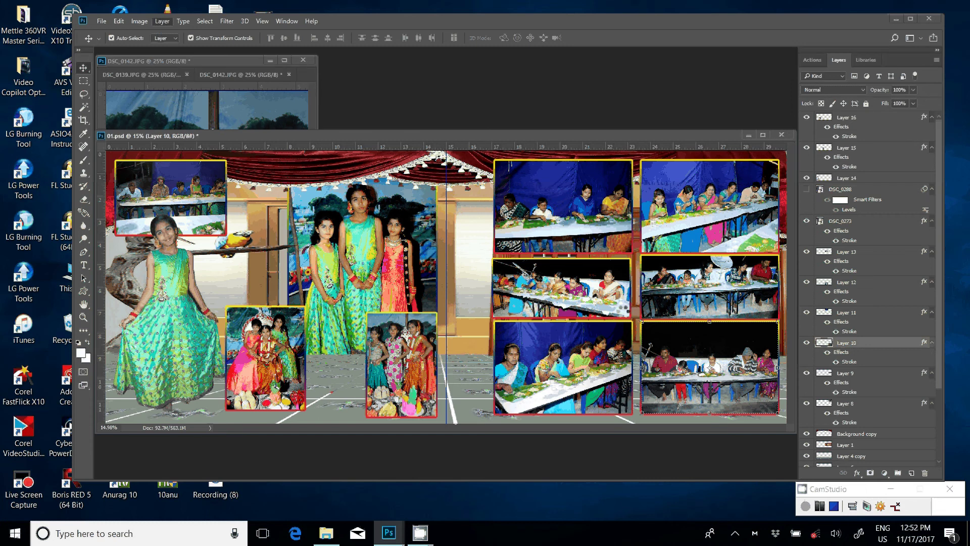
Merge visible layers into Background and choose the K 01 folder as the Save As destination
key(ctrl+shift+e)
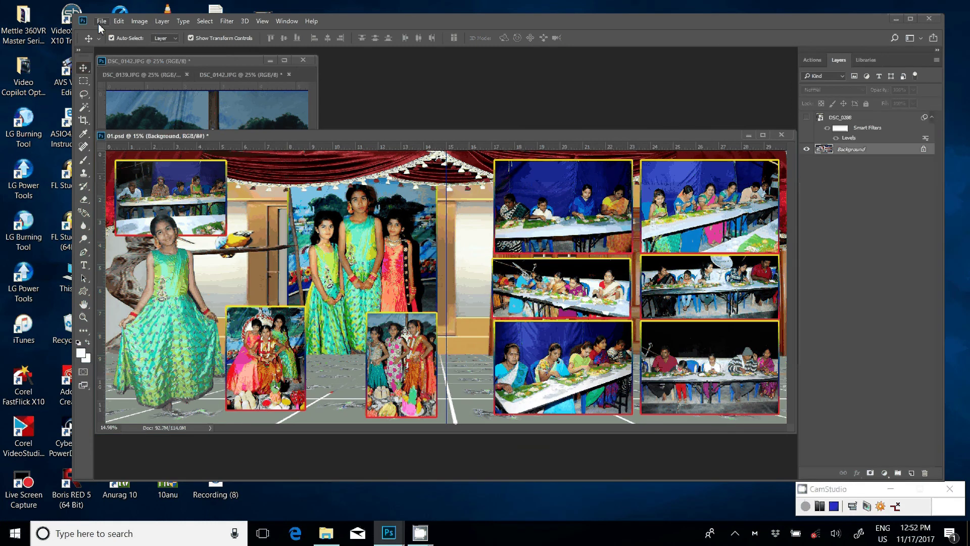
click(99, 25)
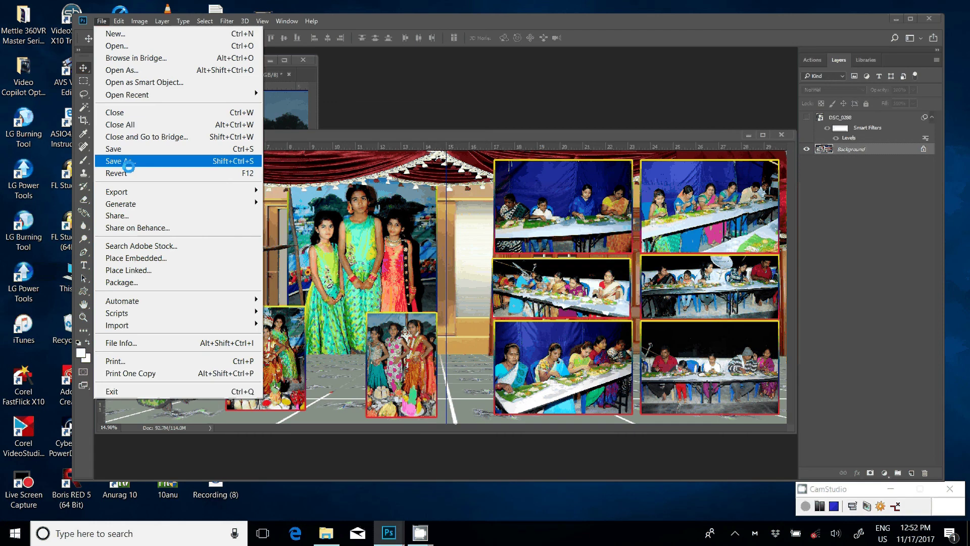
click(116, 161)
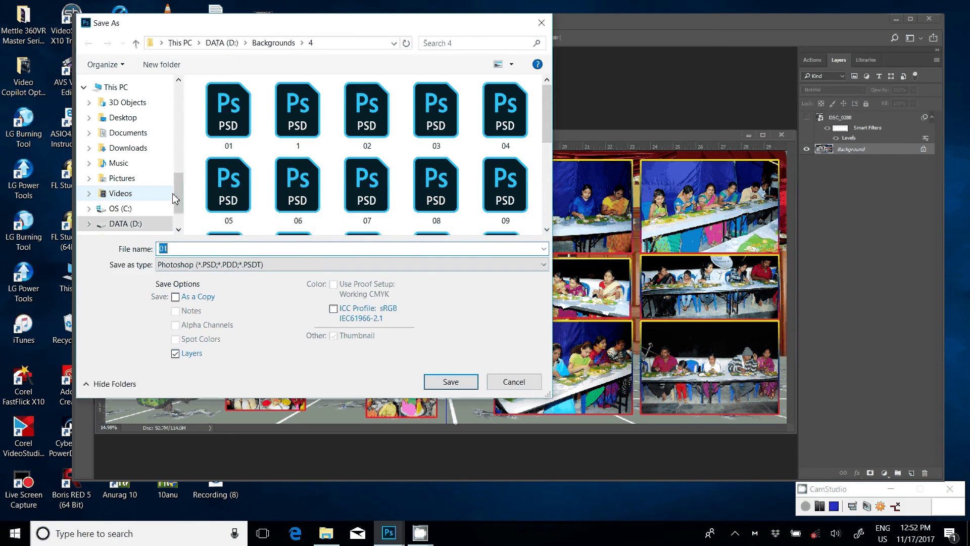
scroll(172, 193, up, 4)
scroll(122, 106, up, 1)
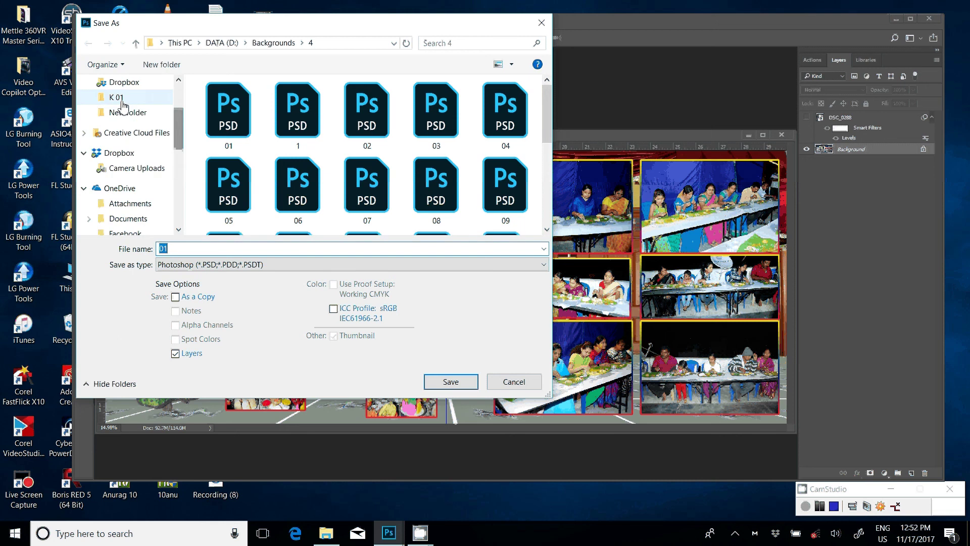
click(119, 98)
Save the spread as JPEG named '10' at maximum quality
click(256, 265)
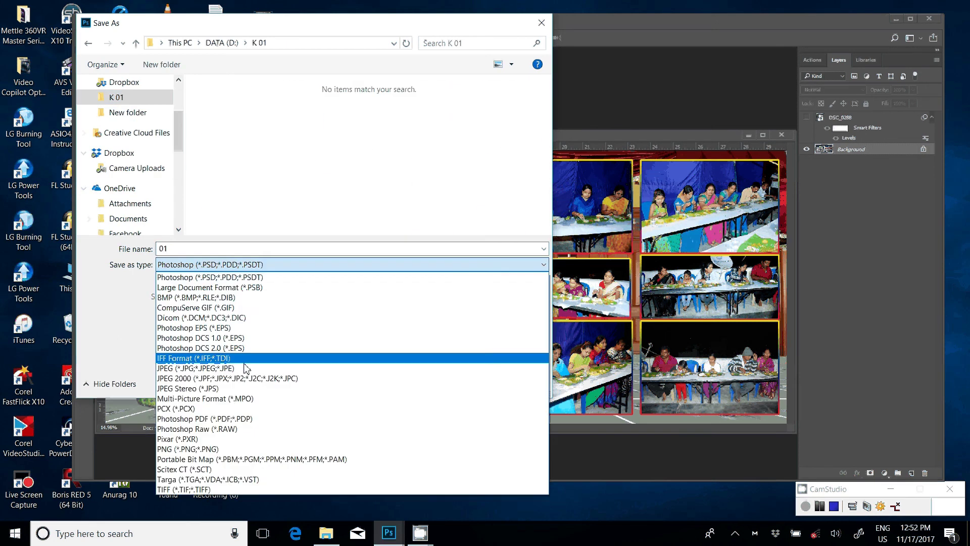
click(246, 368)
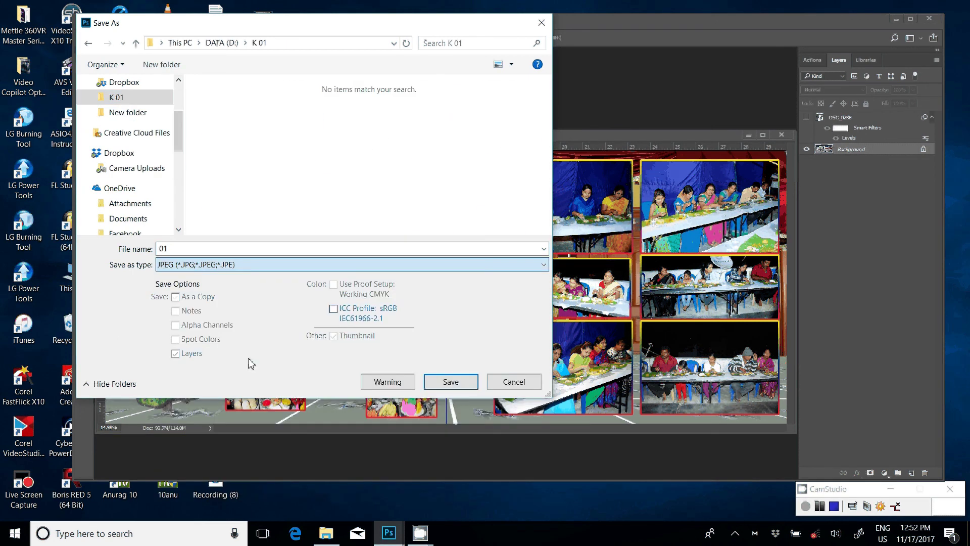
click(233, 249)
text(10)
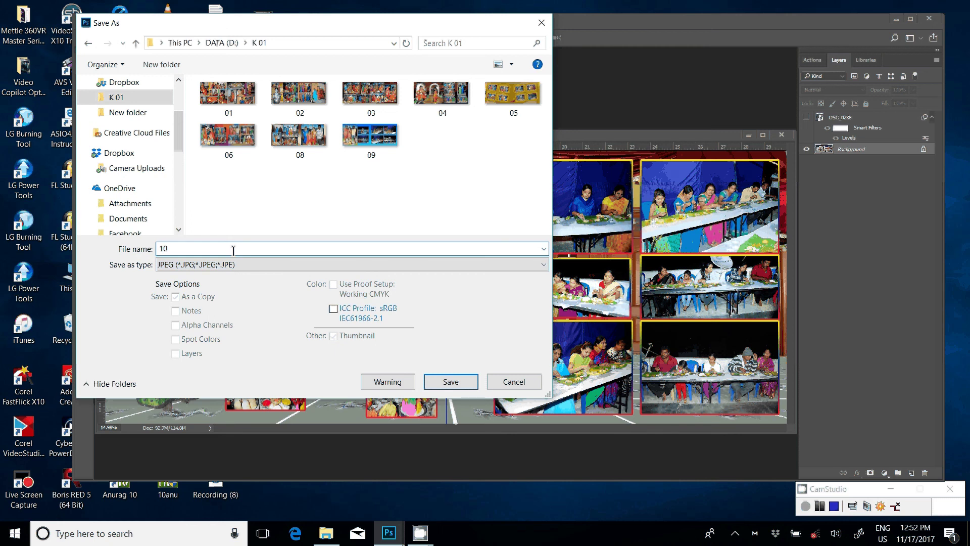
click(477, 387)
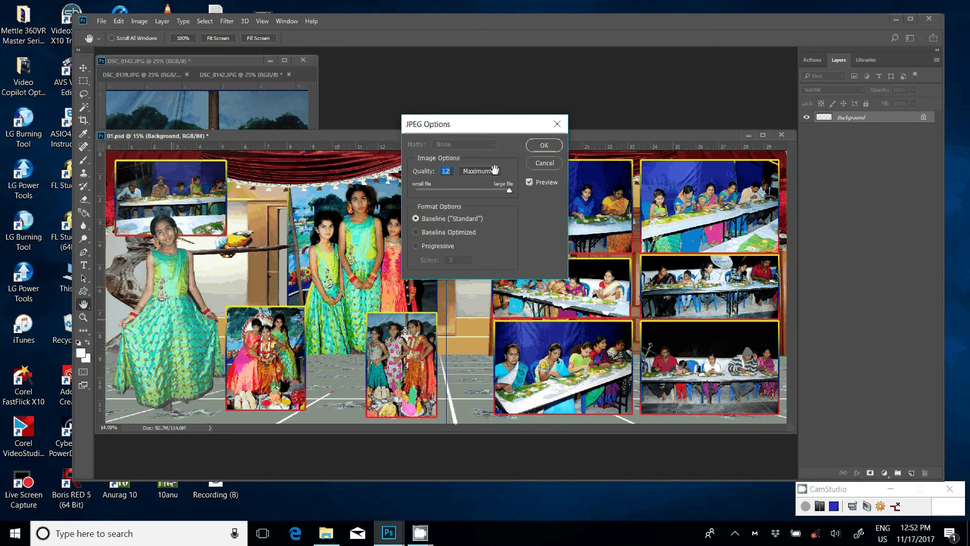
key(Return)
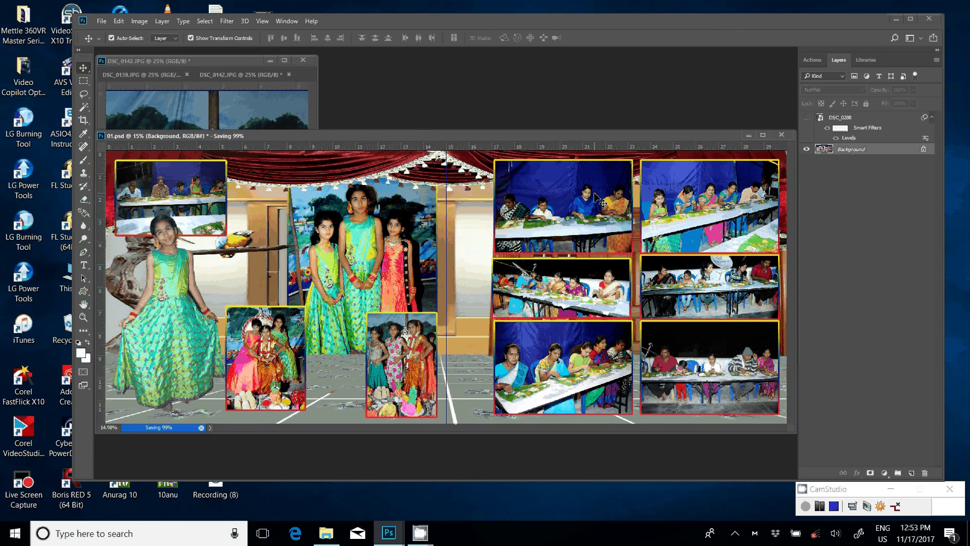